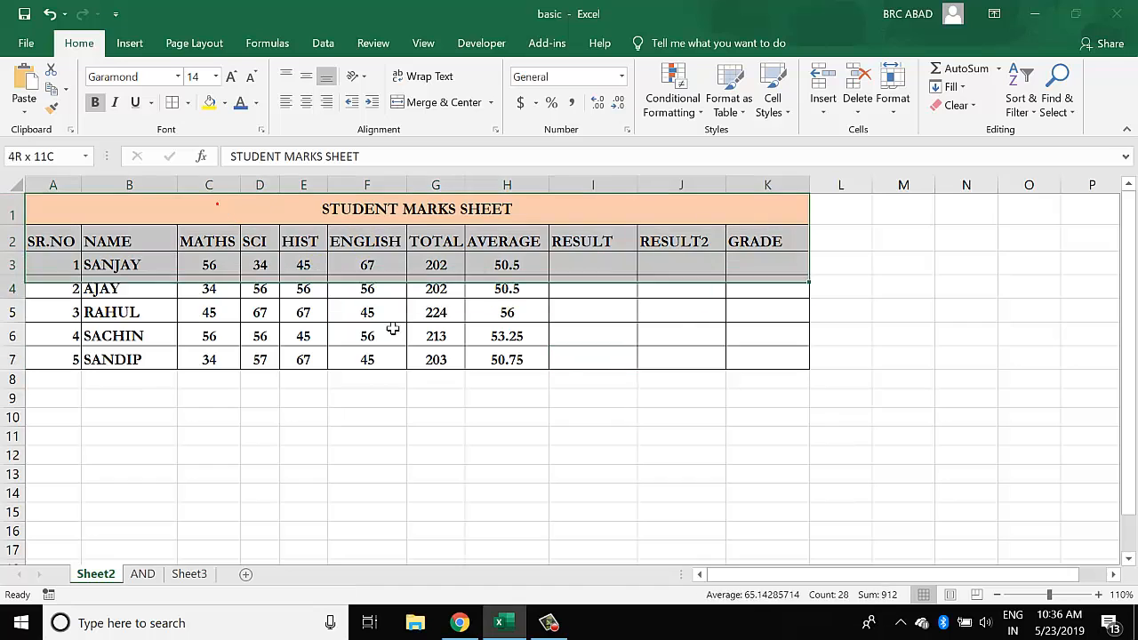
# Examine the student marks sheet, checking the TOTAL and AVERAGE formulas in the first student's row.
pyautogui.click(425, 384)
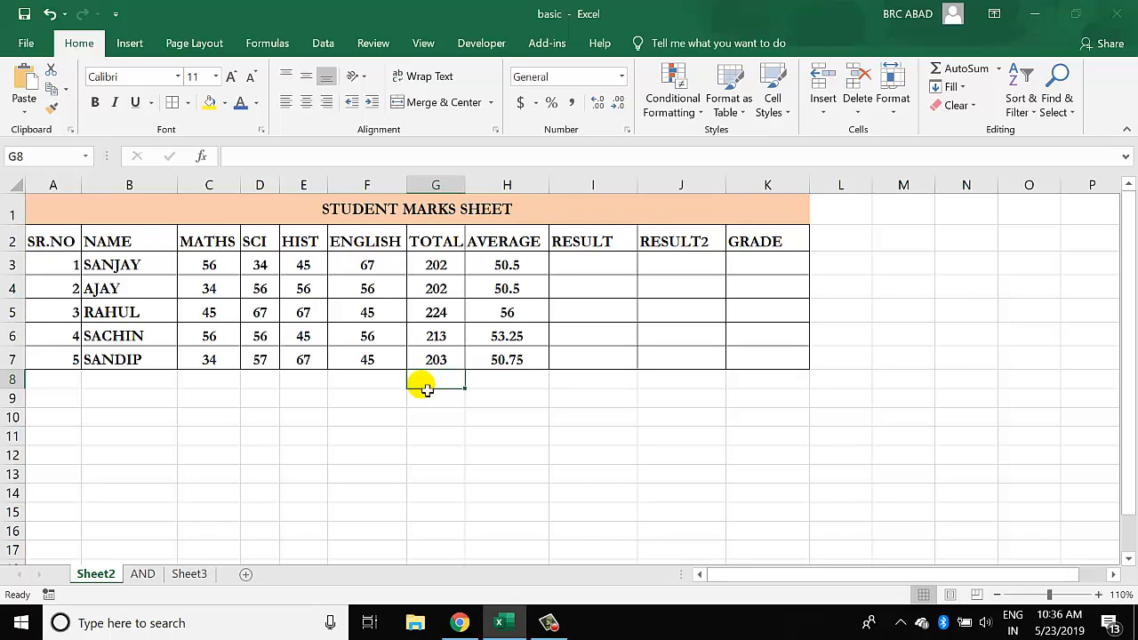
pyautogui.click(261, 236)
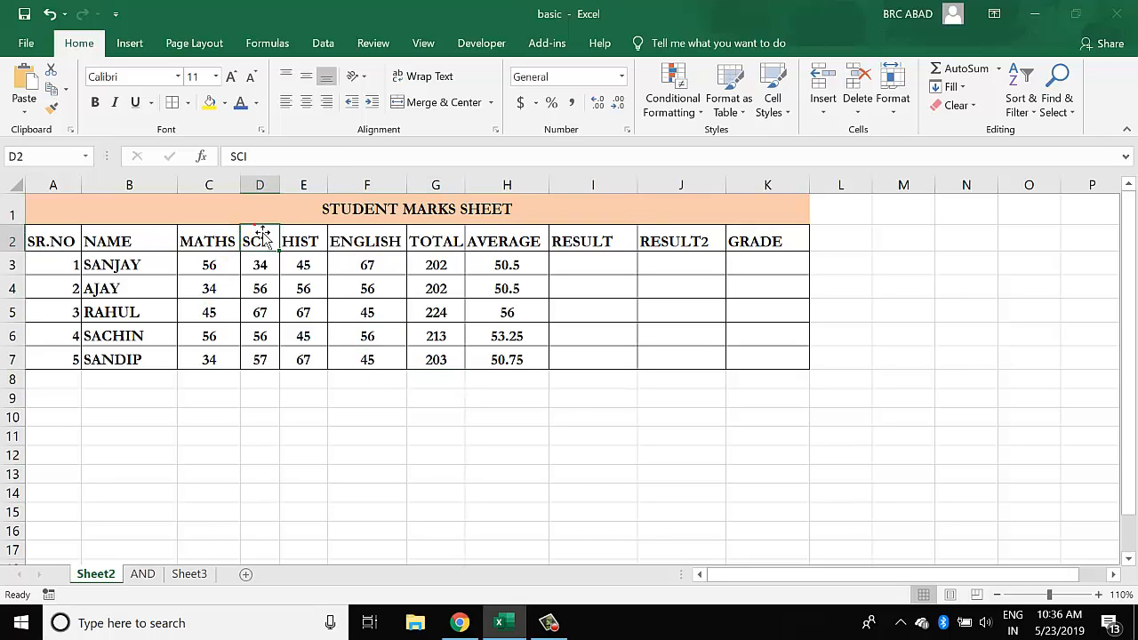
pyautogui.moveTo(233, 214); pyautogui.dragTo(245, 273)
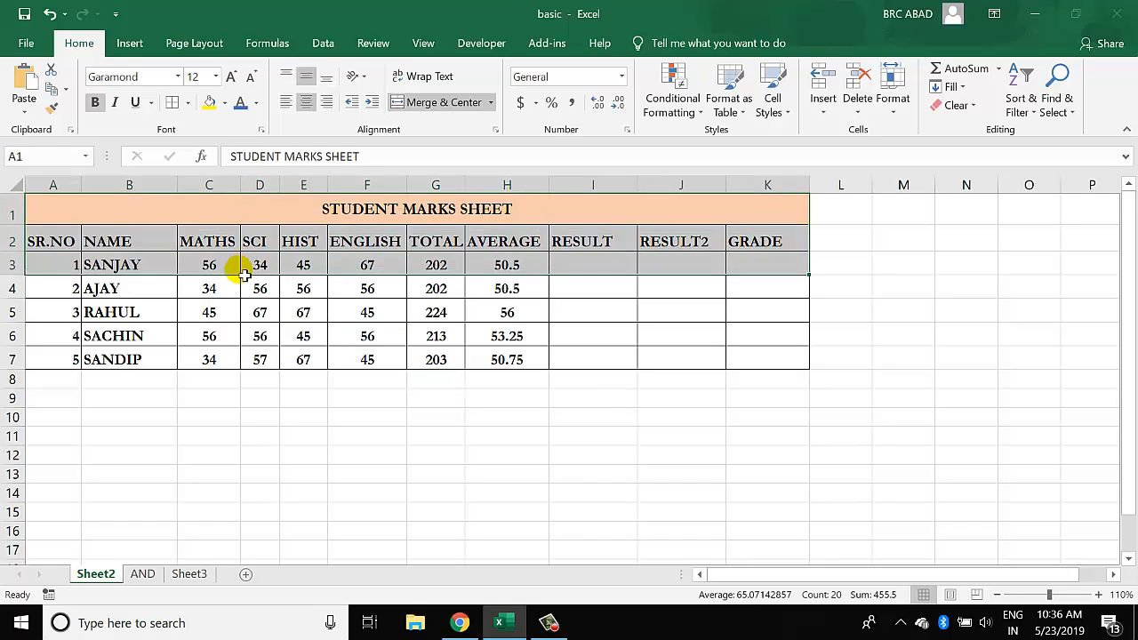
pyautogui.click(267, 286)
pyautogui.click(434, 274)
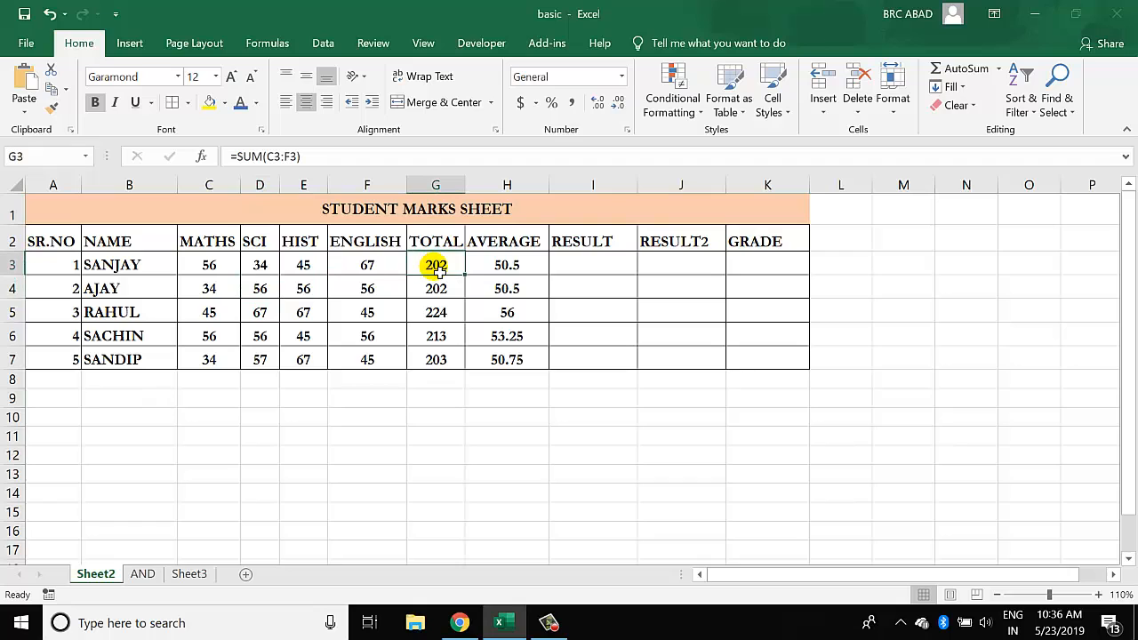
pyautogui.moveTo(203, 266); pyautogui.dragTo(435, 271)
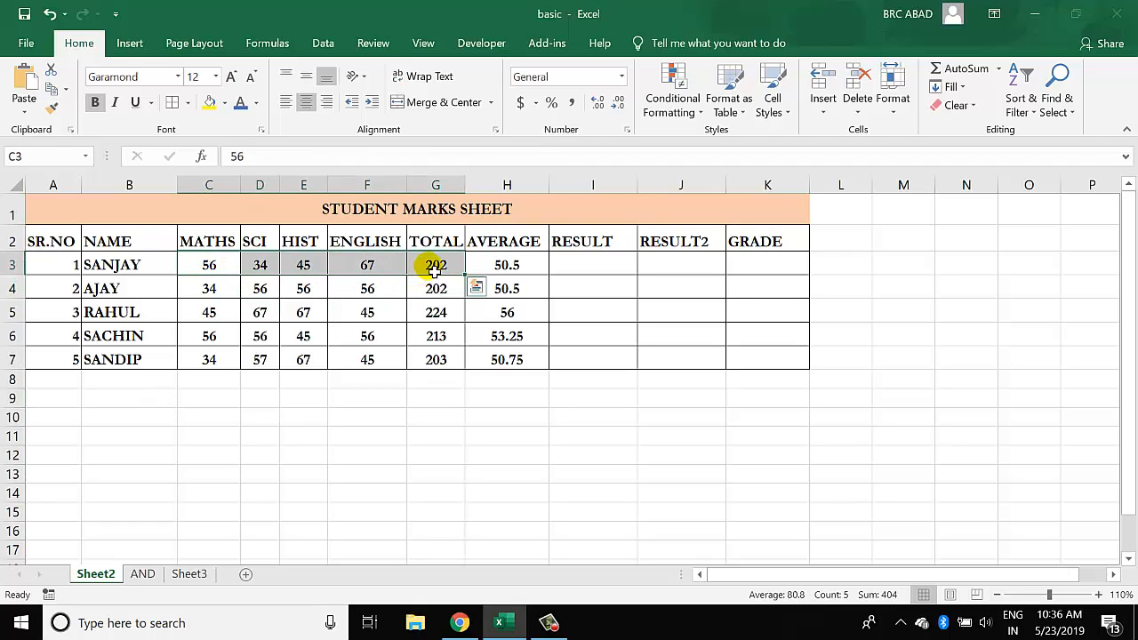
pyautogui.click(436, 272)
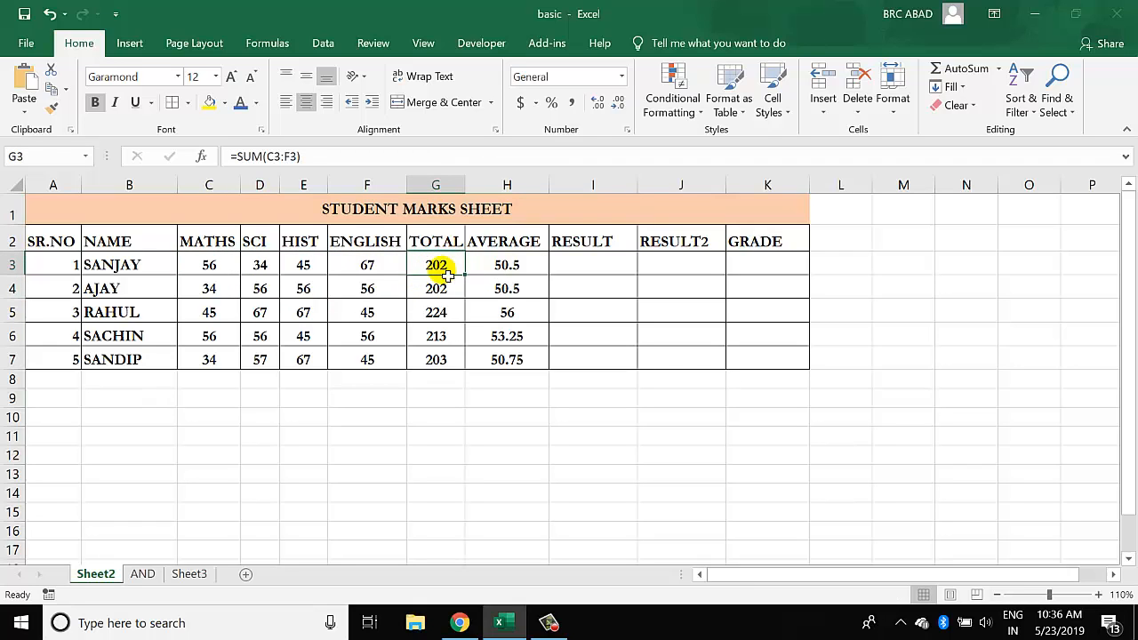
pyautogui.click(510, 273)
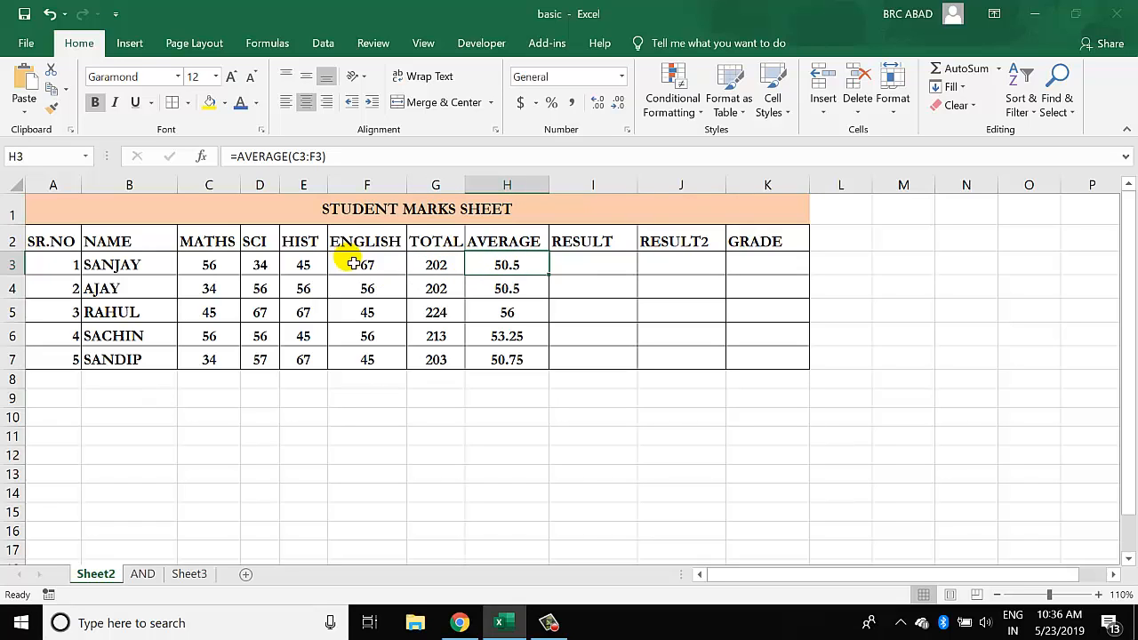
pyautogui.click(584, 269)
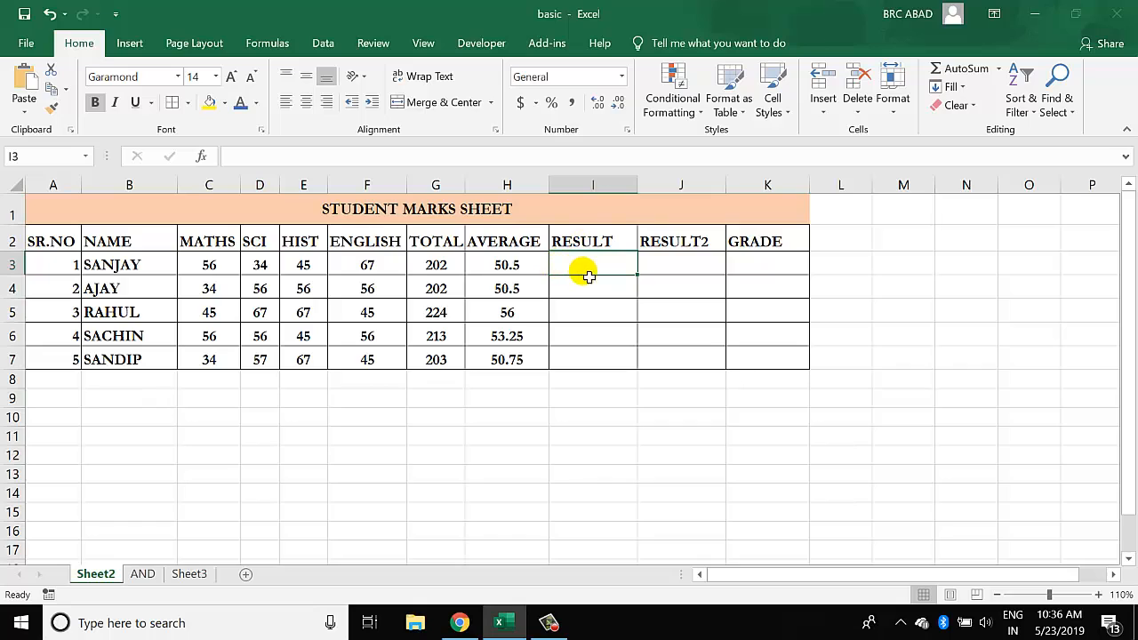
pyautogui.click(591, 285)
pyautogui.click(590, 267)
pyautogui.click(147, 267)
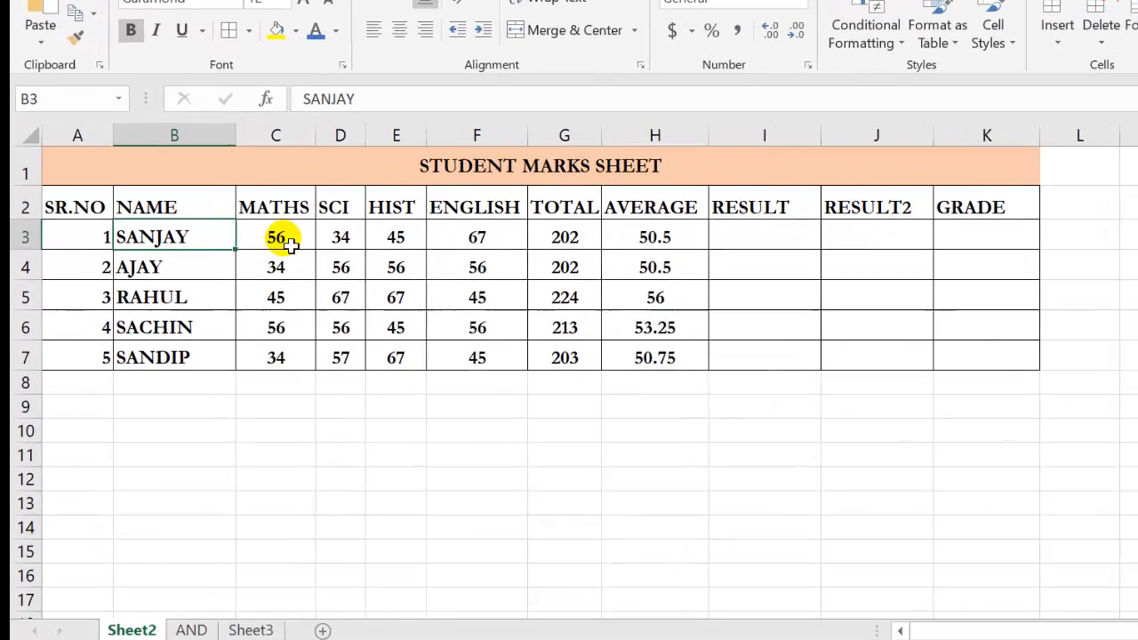
pyautogui.click(579, 240)
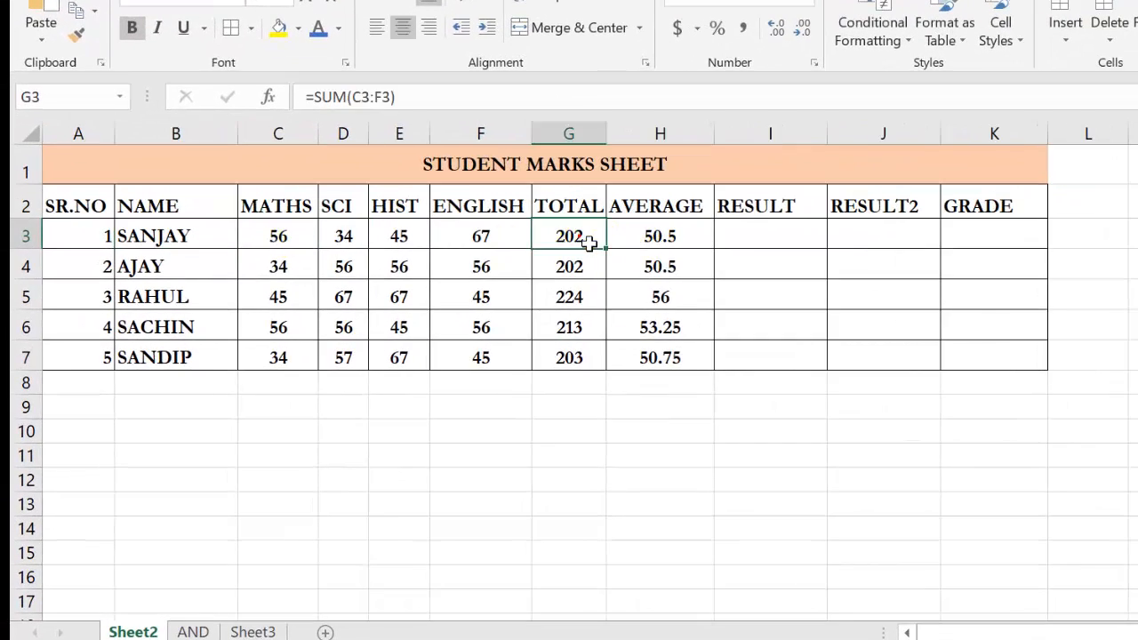
pyautogui.click(630, 242)
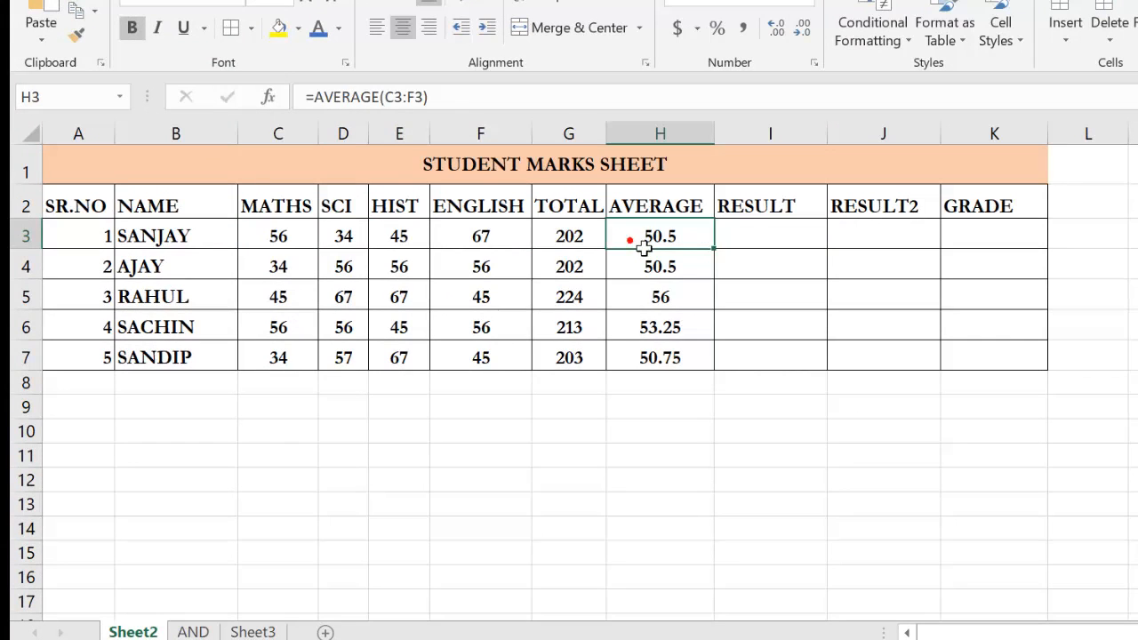
pyautogui.moveTo(449, 98); pyautogui.dragTo(320, 99)
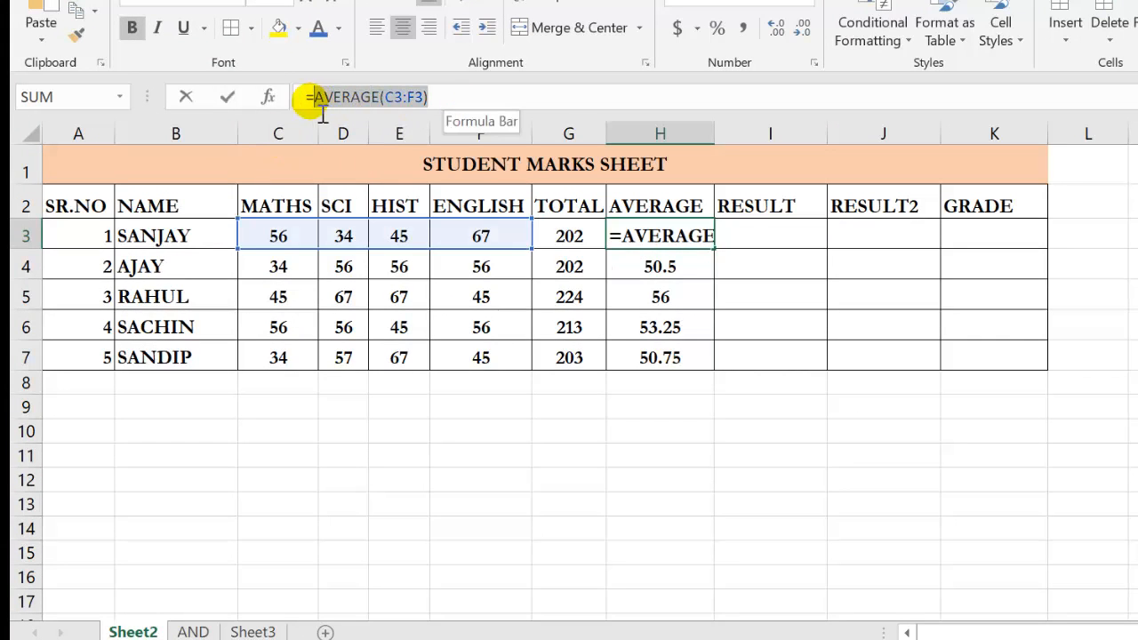
pyautogui.press('Escape')
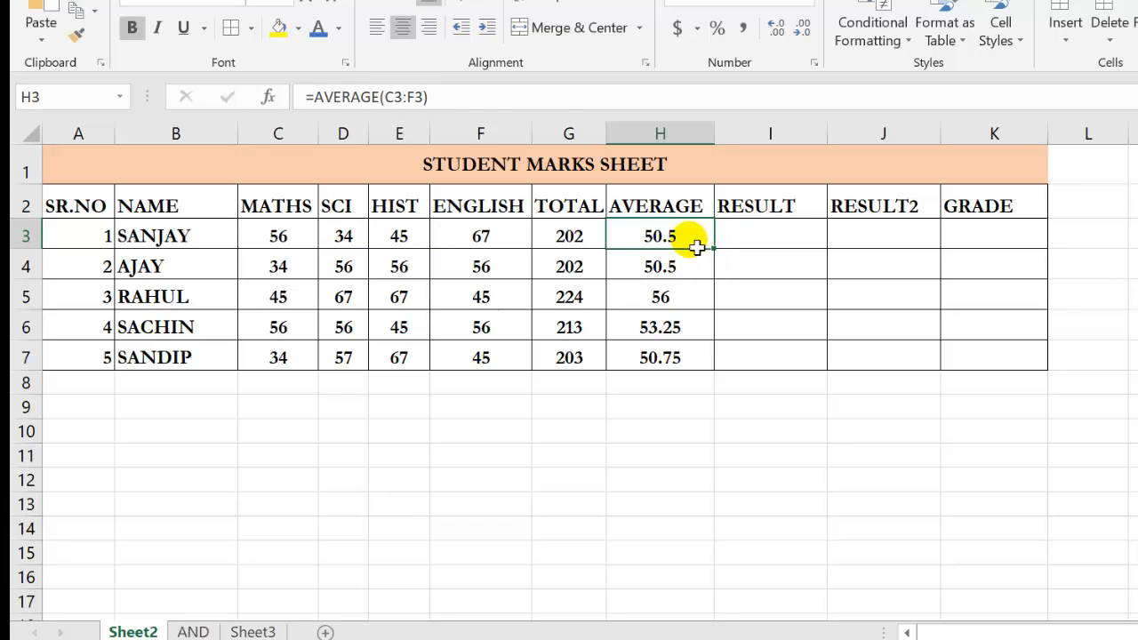
pyautogui.click(685, 268)
pyautogui.click(681, 242)
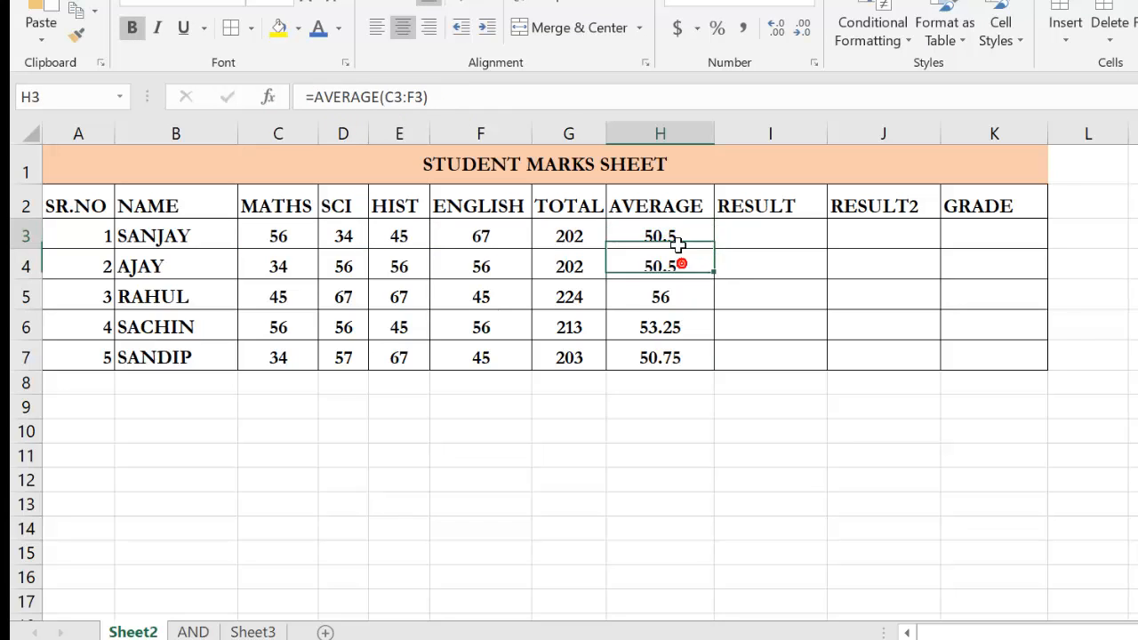
pyautogui.click(755, 243)
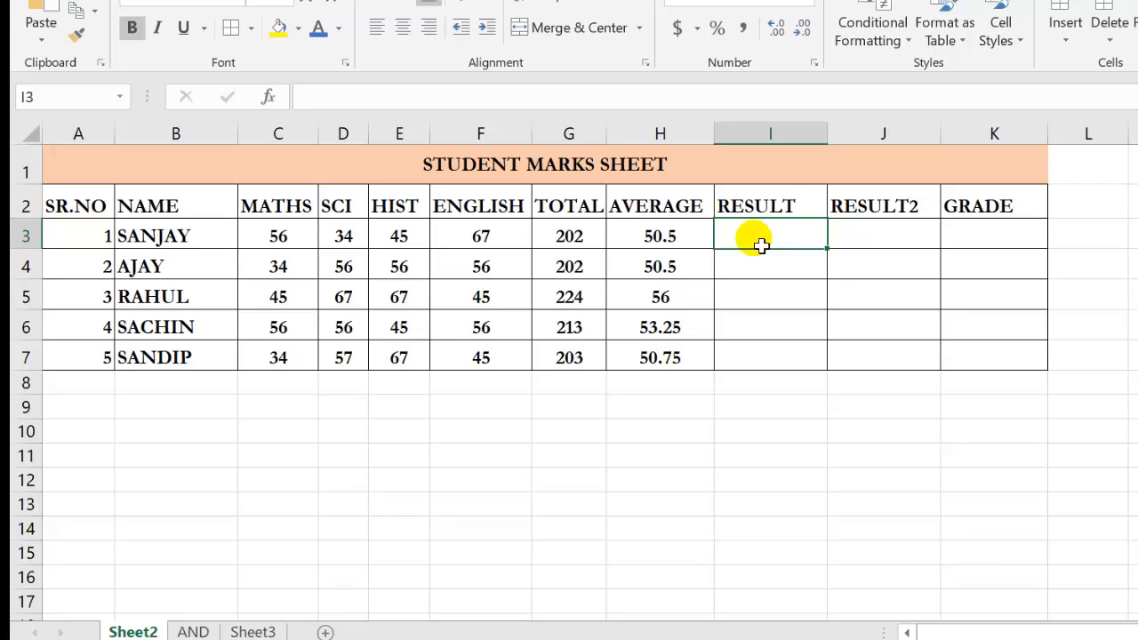
pyautogui.click(759, 293)
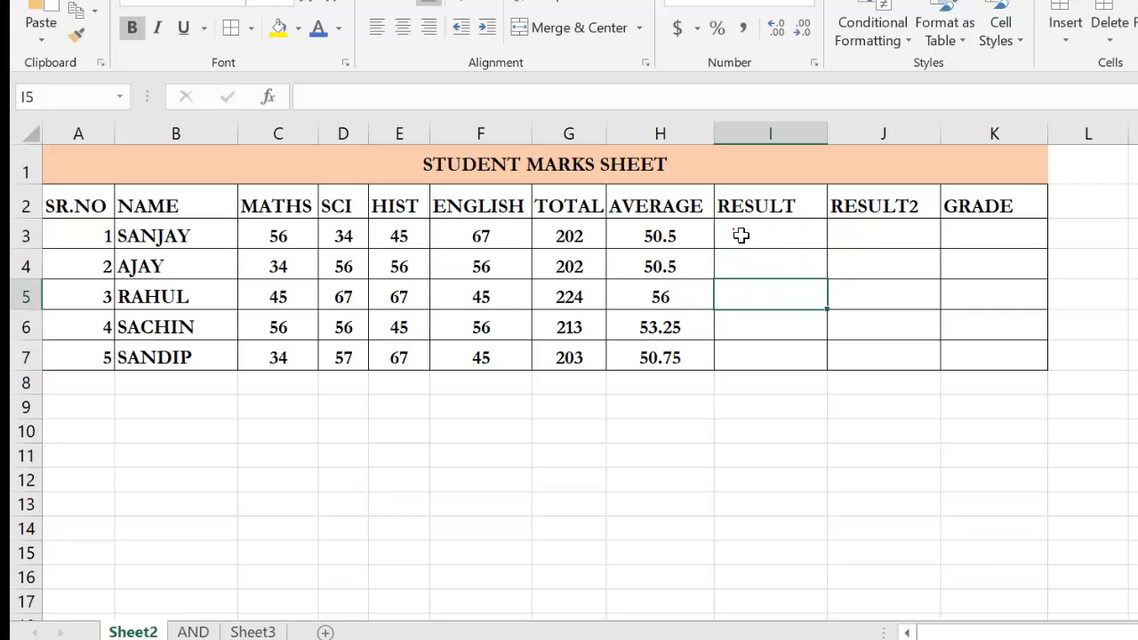
pyautogui.click(734, 231)
pyautogui.click(706, 405)
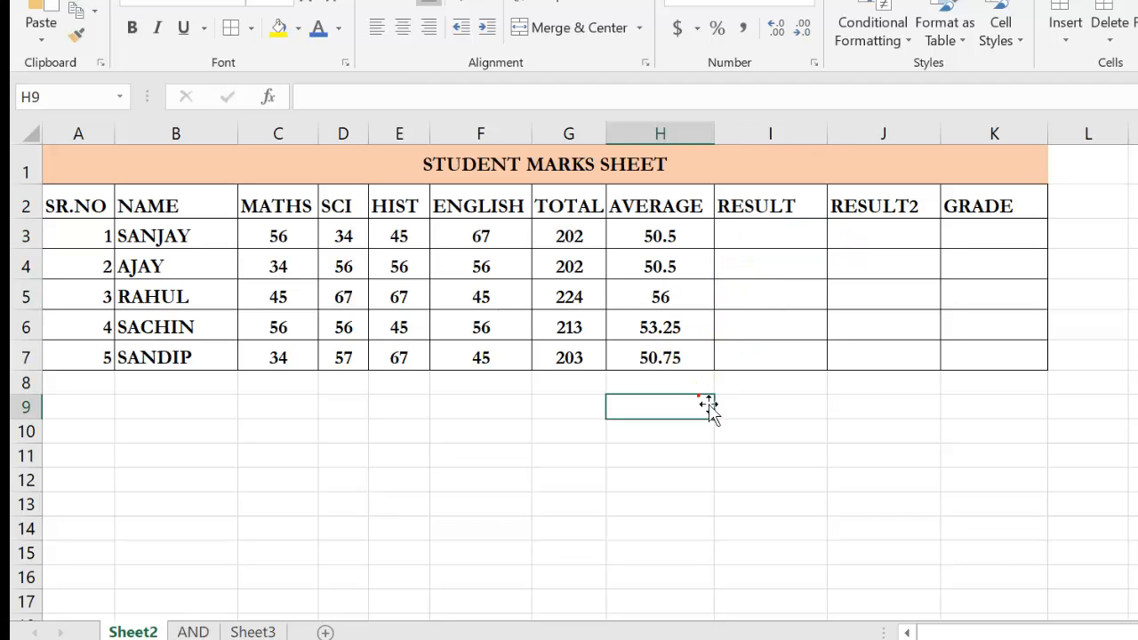
pyautogui.click(726, 242)
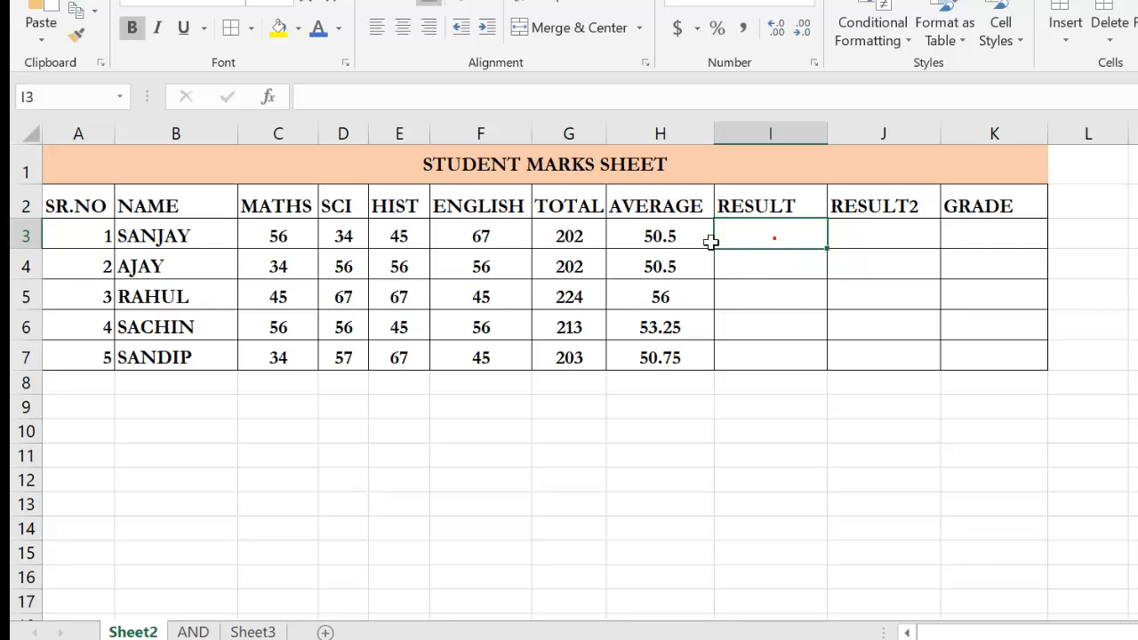
pyautogui.moveTo(569, 236); pyautogui.dragTo(770, 246)
pyautogui.click(774, 247)
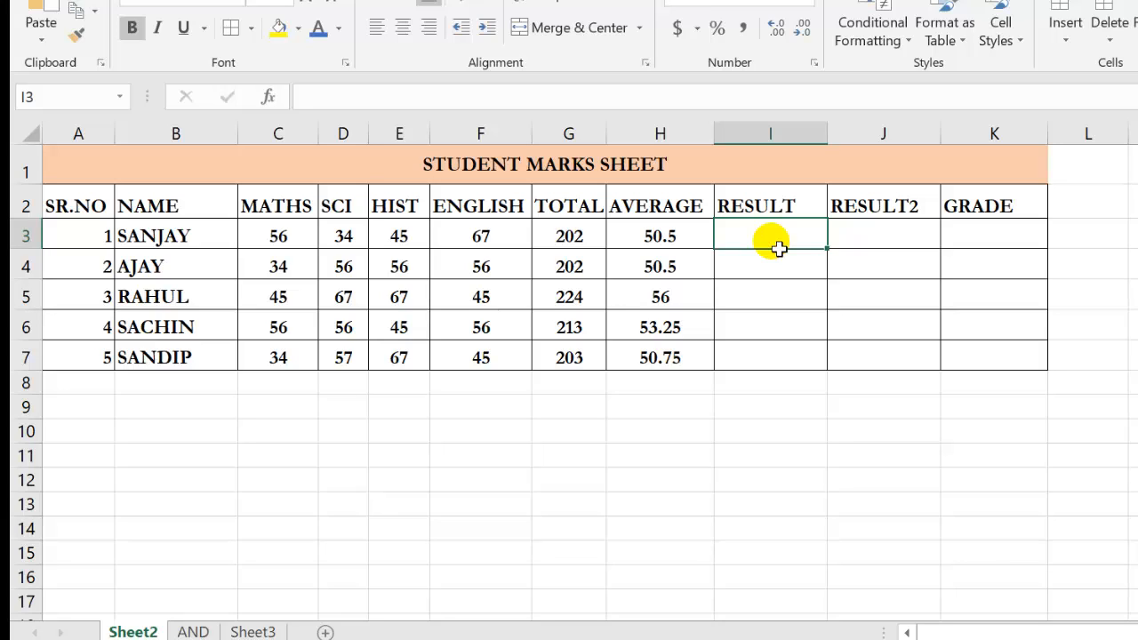
pyautogui.click(770, 288)
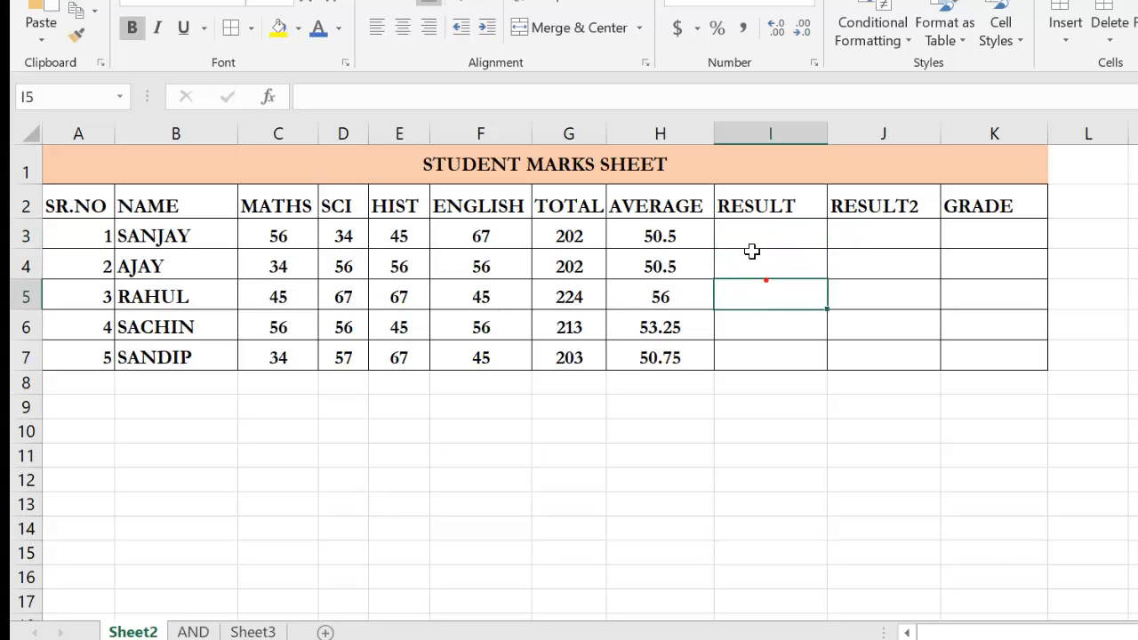
# Start an IF formula in RESULT cell I3 with the logical test H3>=35 on the student's average.
pyautogui.click(751, 248)
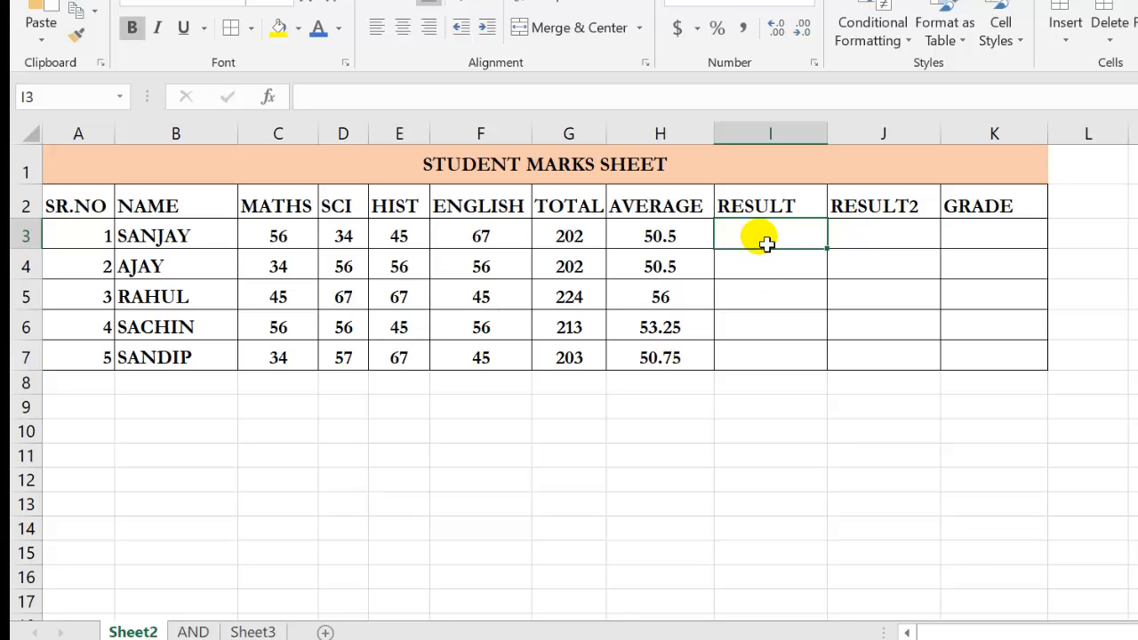
pyautogui.write('=IF')
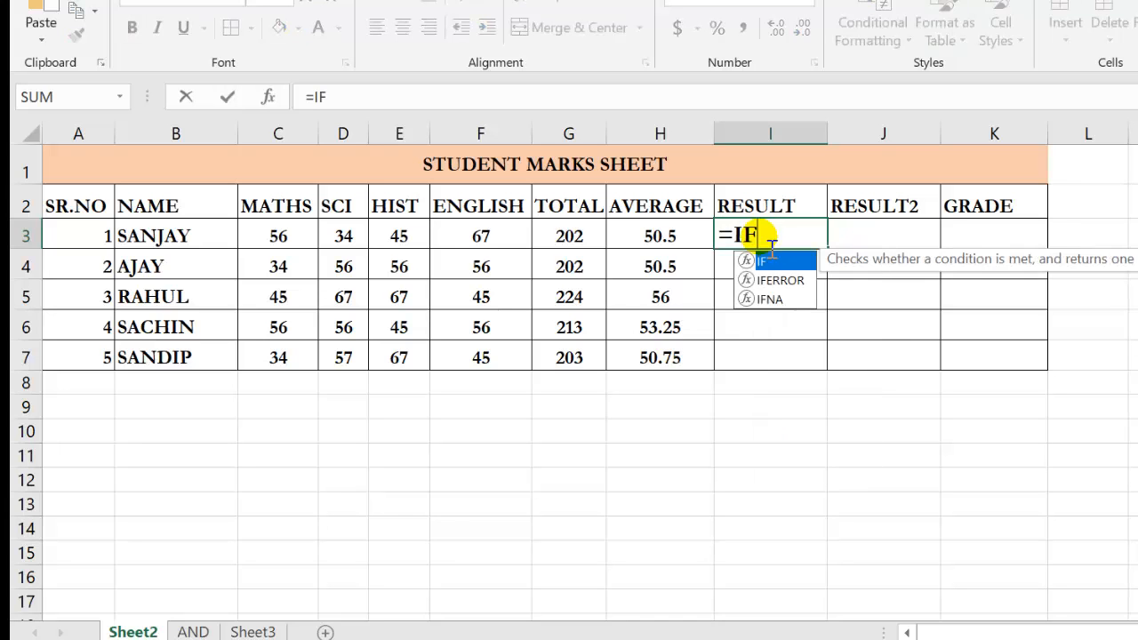
pyautogui.write('(')
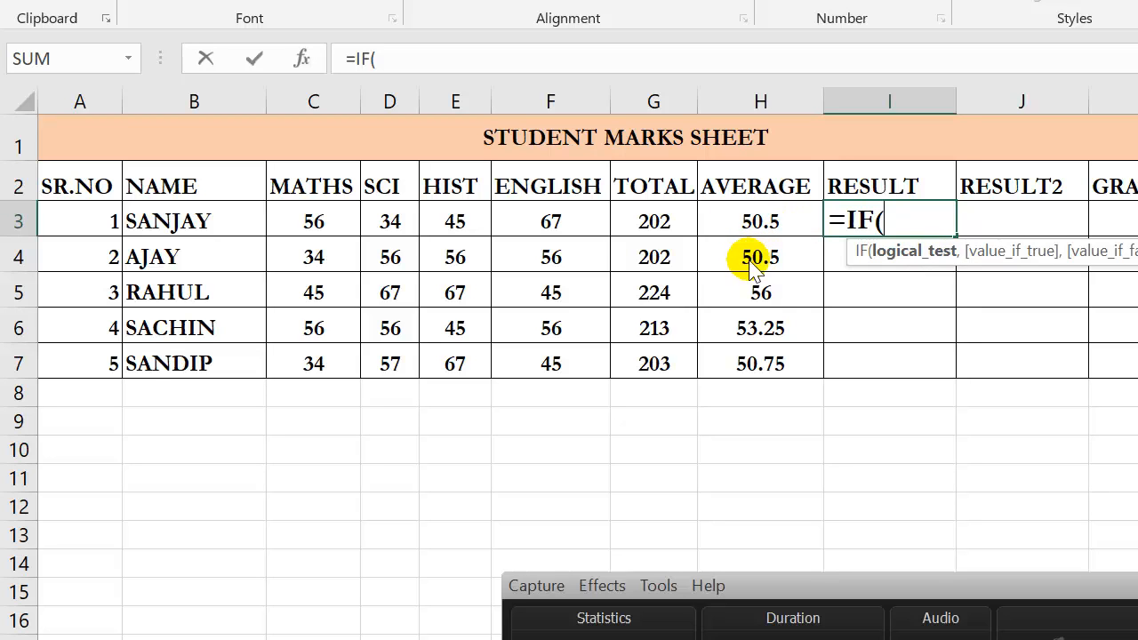
pyautogui.hotkey('ctrl', 'shift', 'd')
pyautogui.moveTo(693, 202)
pyautogui.mouseDown()
pyautogui.moveTo(818, 241)
pyautogui.moveTo(778, 344)
pyautogui.moveTo(808, 393)
pyautogui.mouseUp()
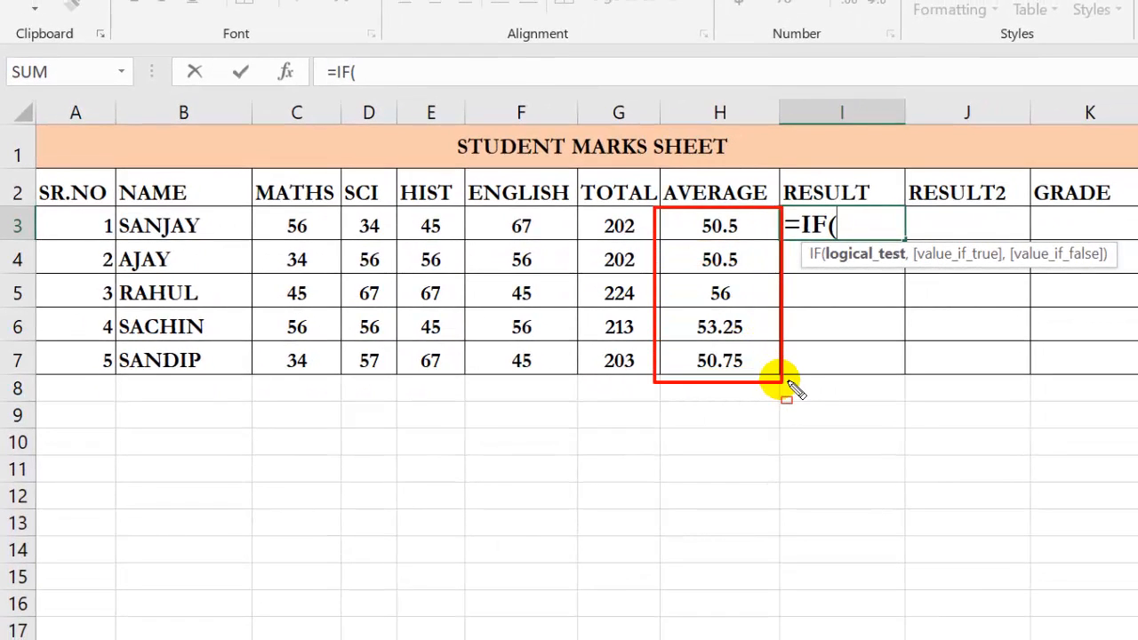
pyautogui.press('Escape')
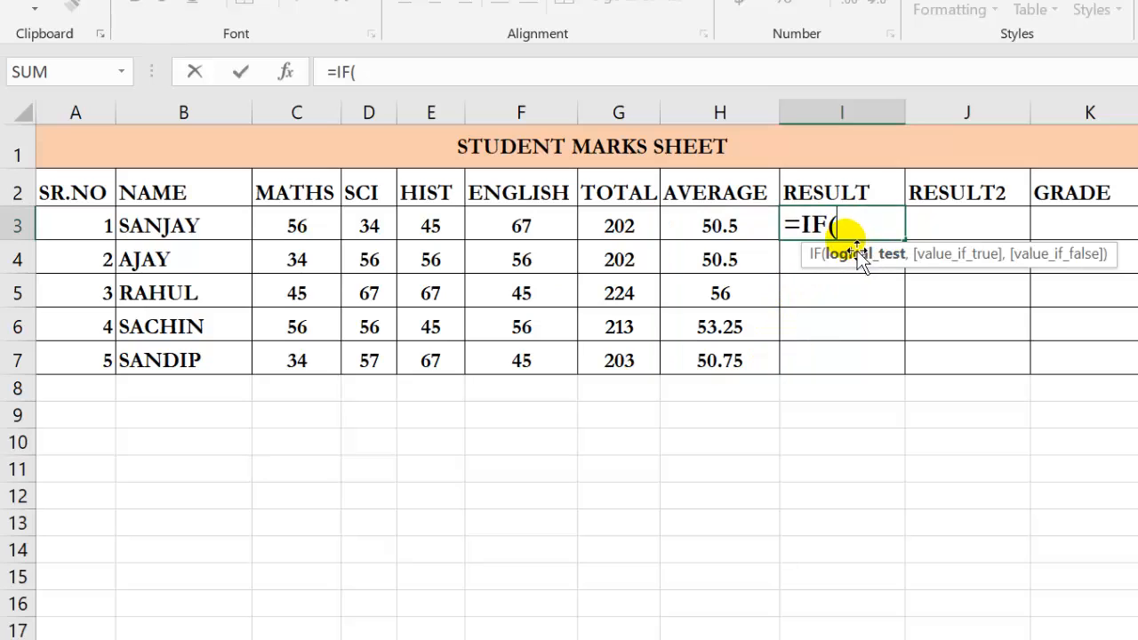
pyautogui.click(747, 237)
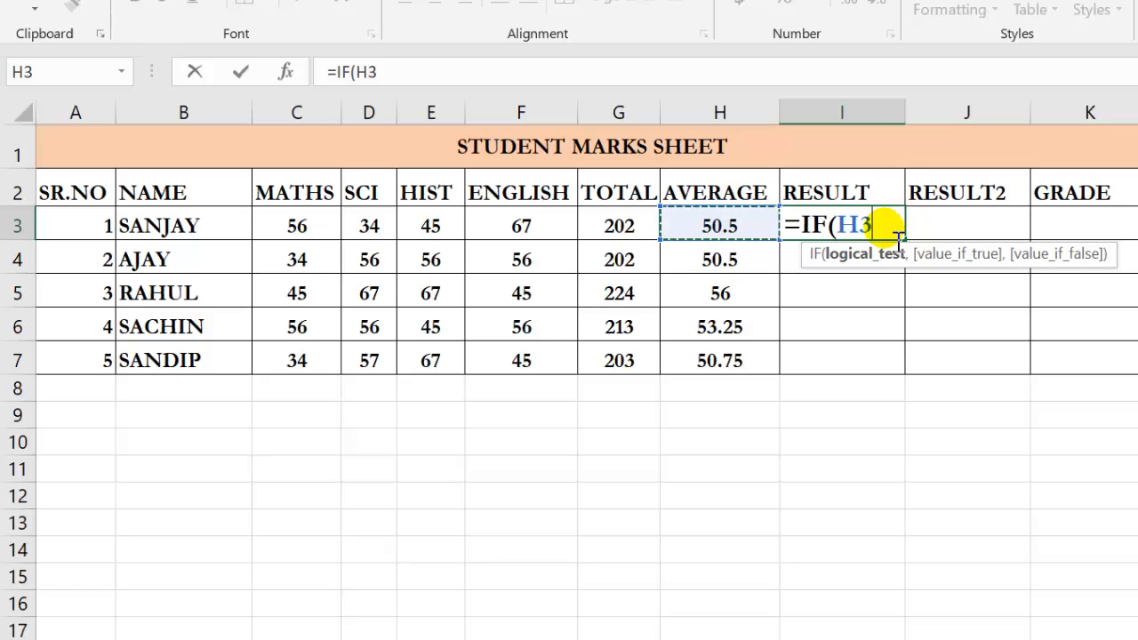
pyautogui.write(',')
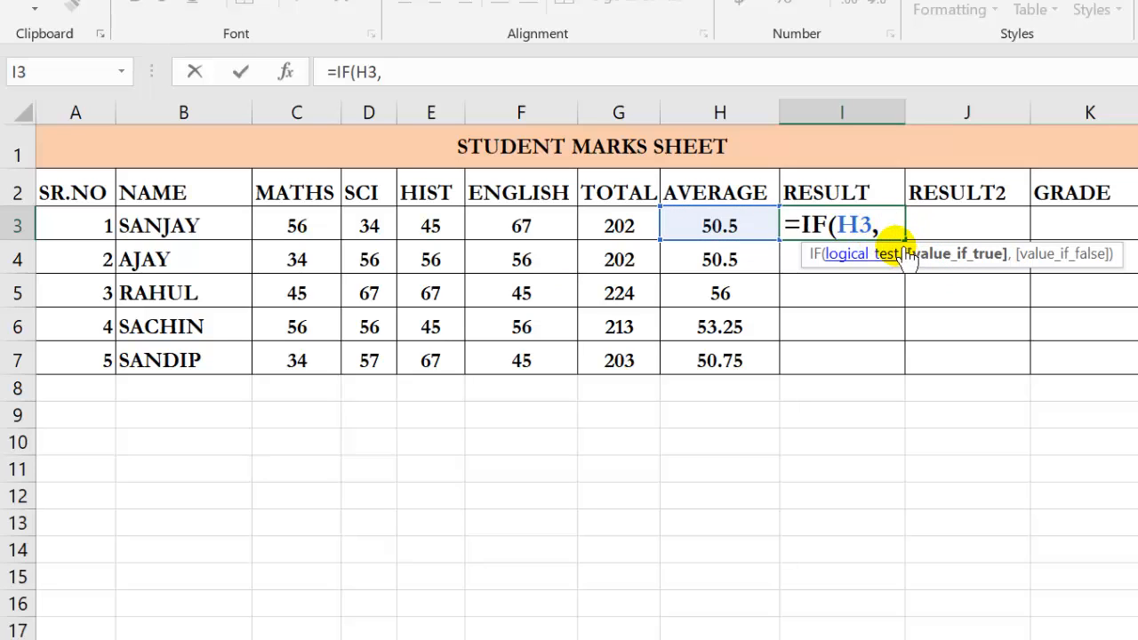
pyautogui.press('BackSpace')
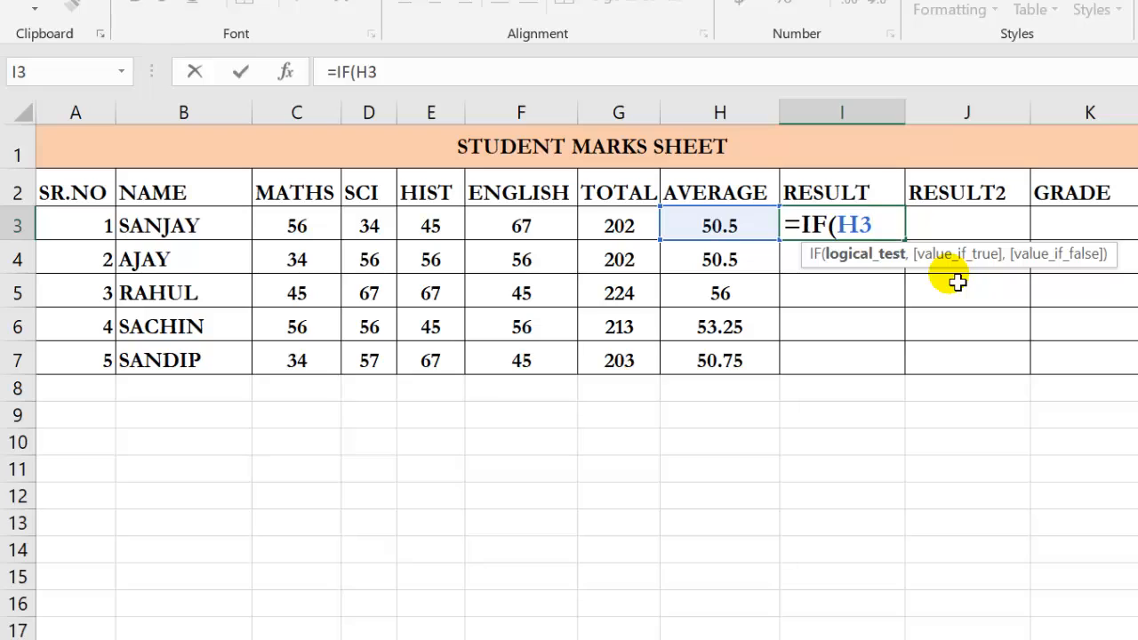
pyautogui.write('>=35')
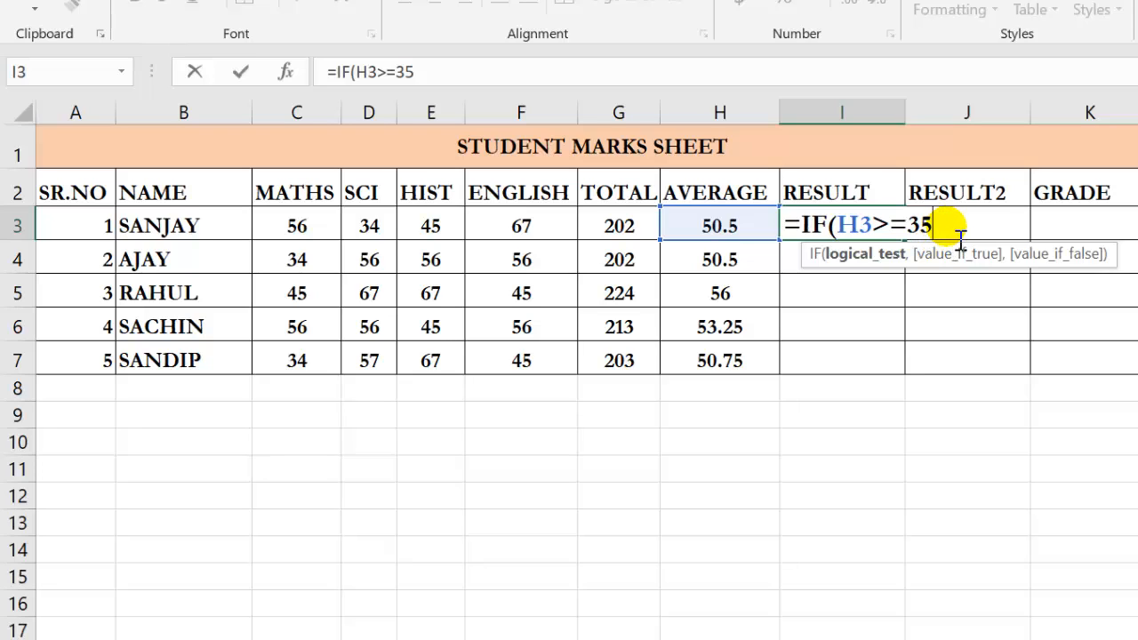
# Complete the IF formula in I3 with "PASS" as the value if true and "FAIL" as the value if false.
pyautogui.write(',')
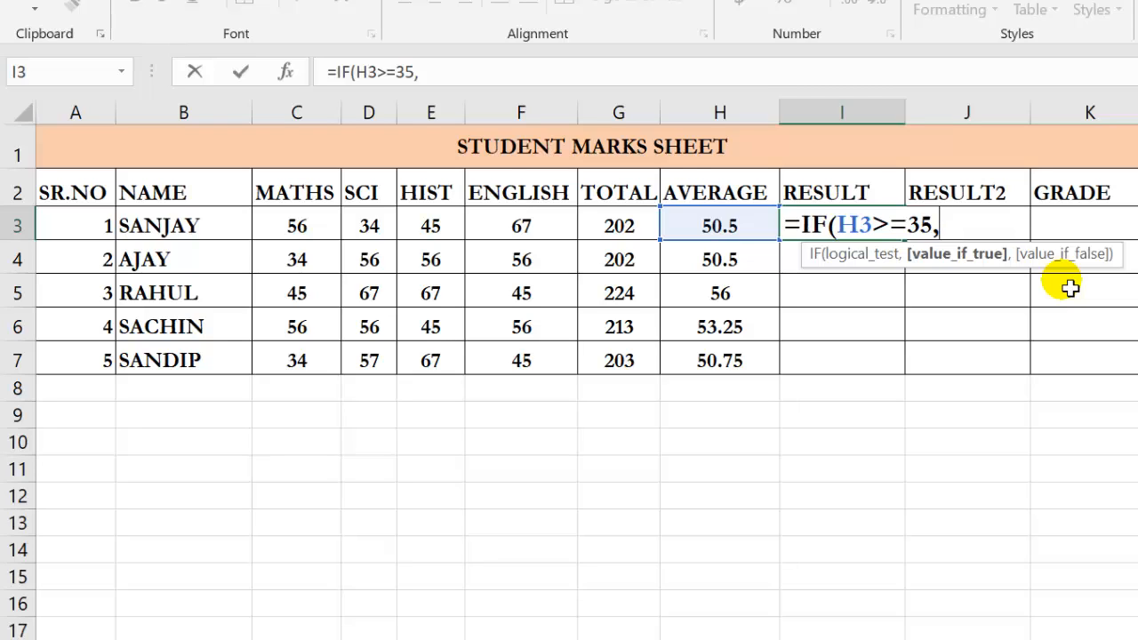
pyautogui.write('"PASS')
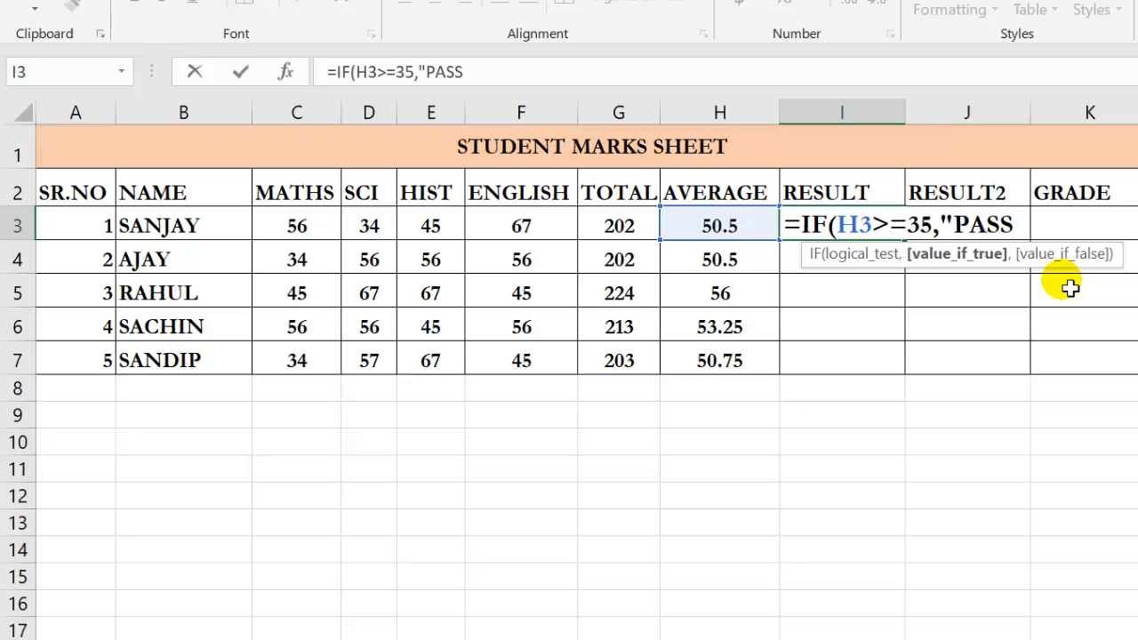
pyautogui.write('"')
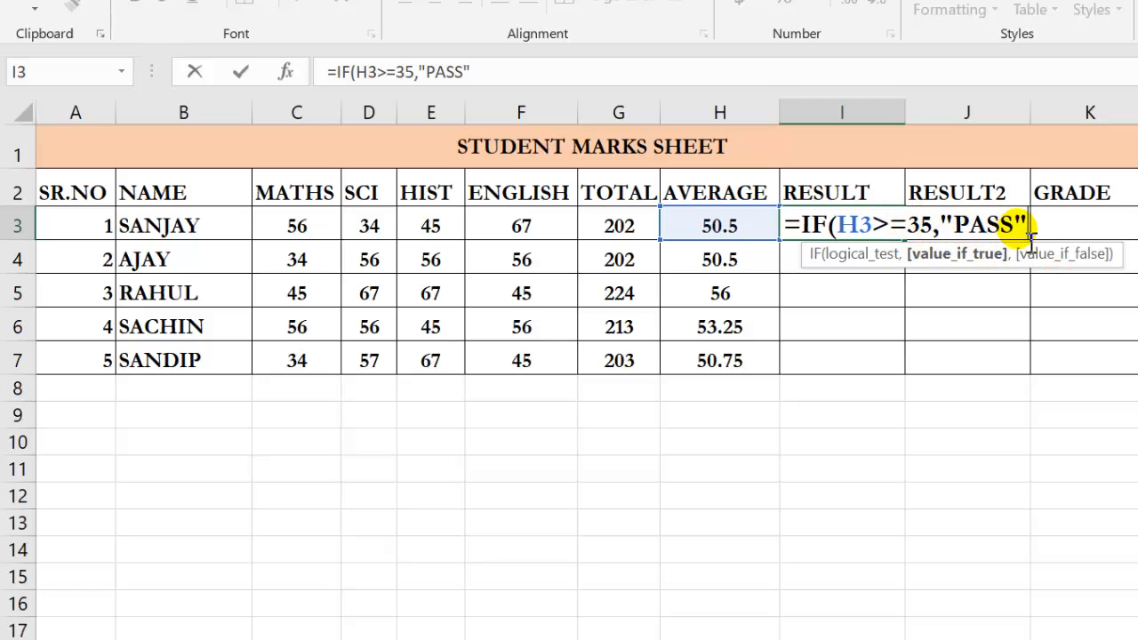
pyautogui.write(',')
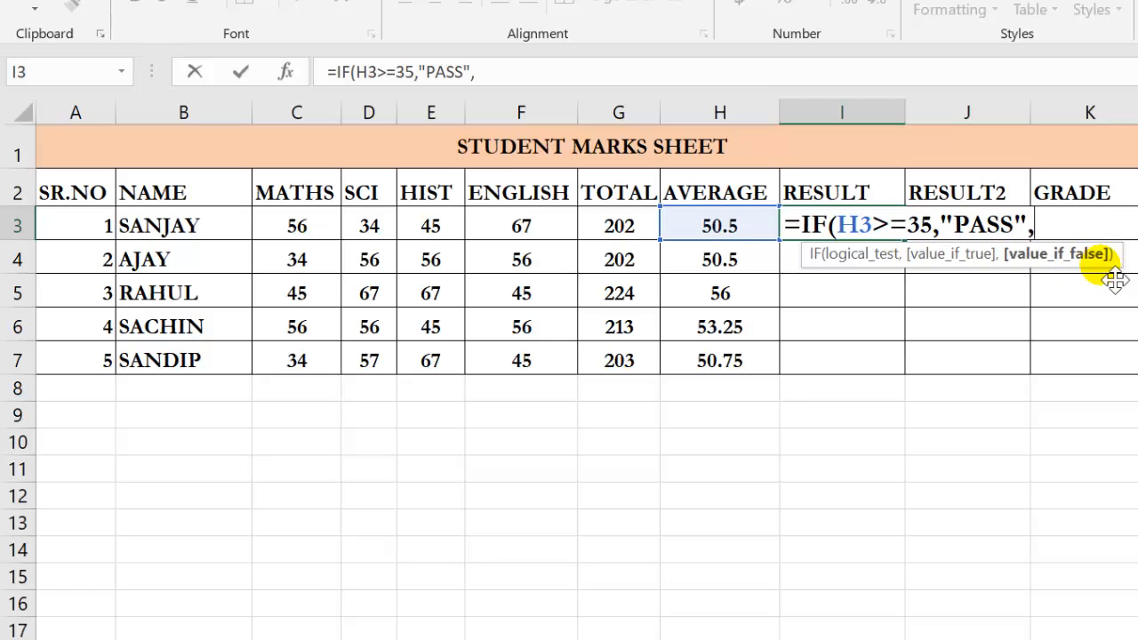
pyautogui.write('"')
pyautogui.write('FAI')
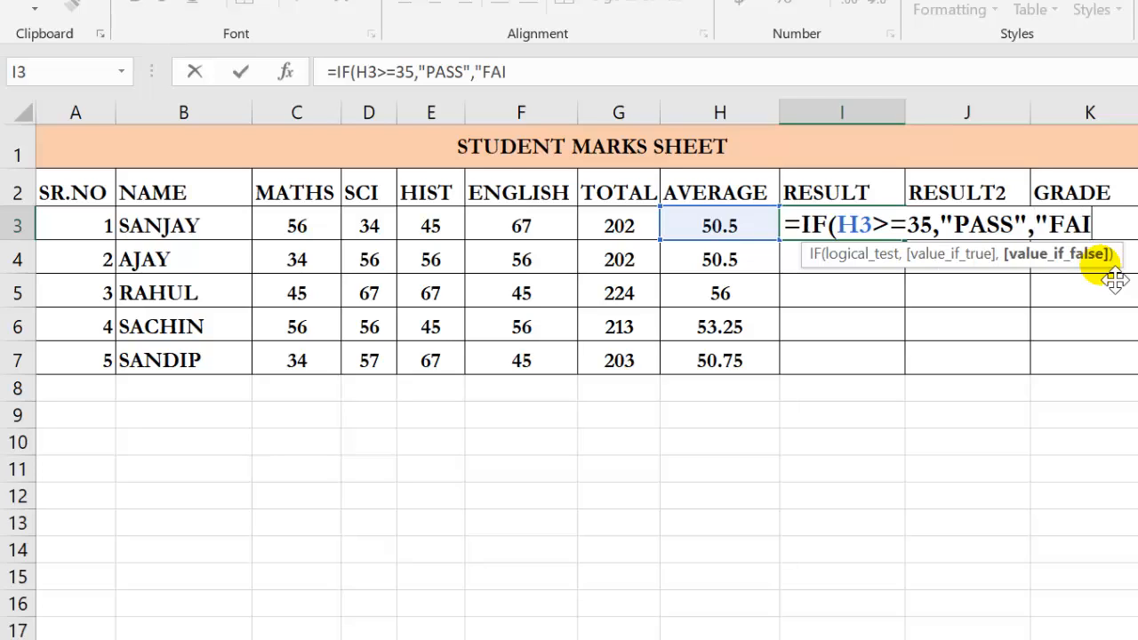
pyautogui.write('L"')
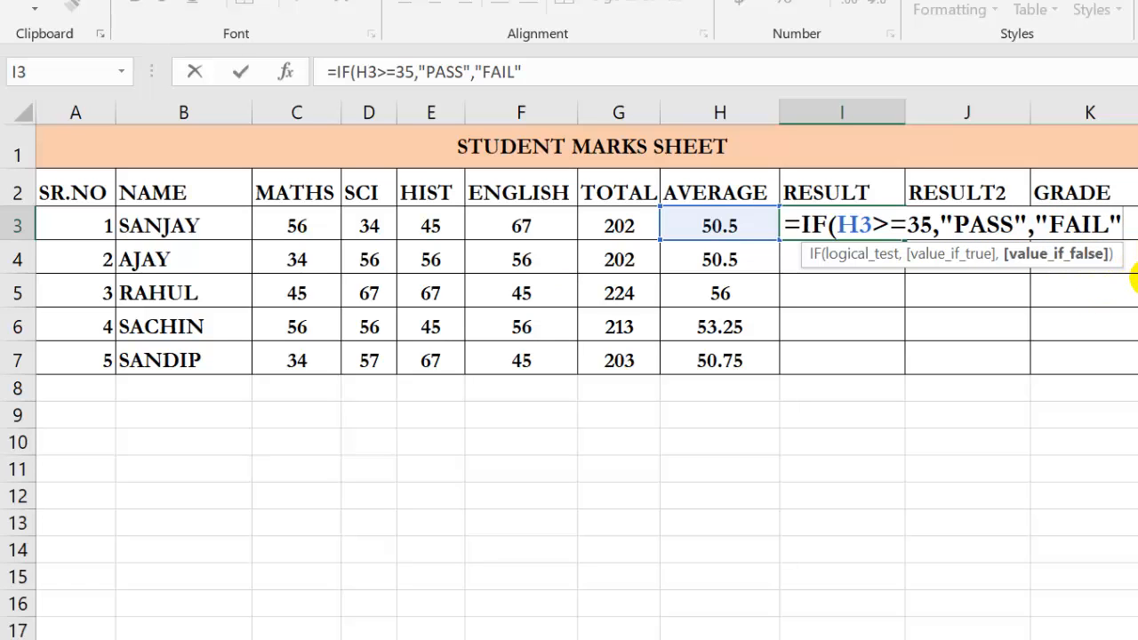
pyautogui.write(')')
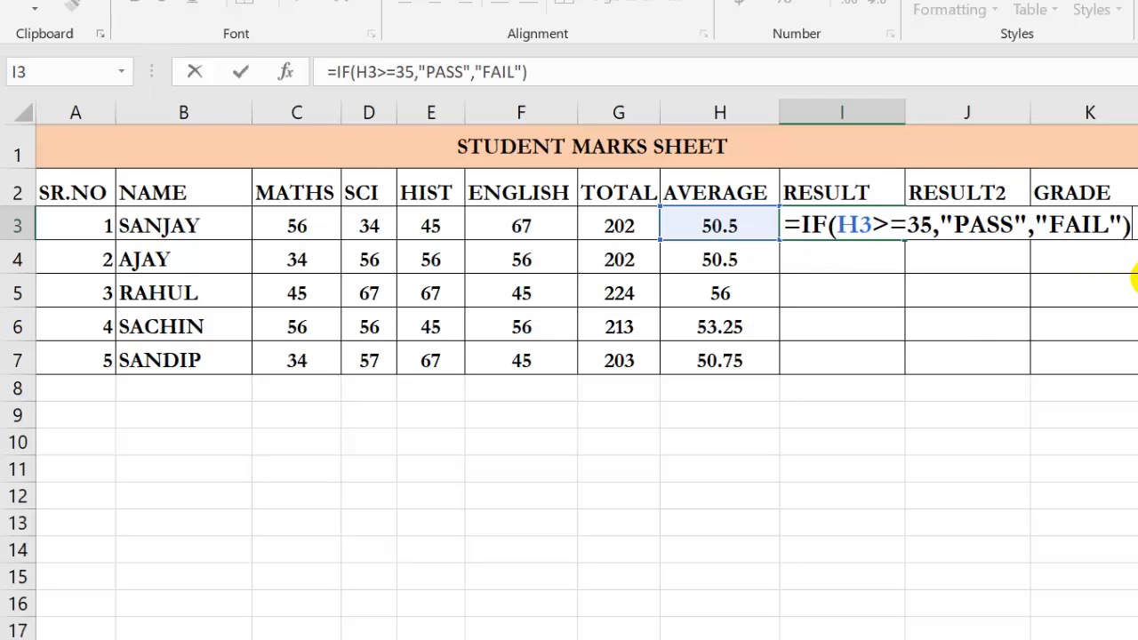
# Review the logical test and the value-if-true and value-if-false arguments within the I3 formula.
pyautogui.click(805, 229)
pyautogui.click(839, 227)
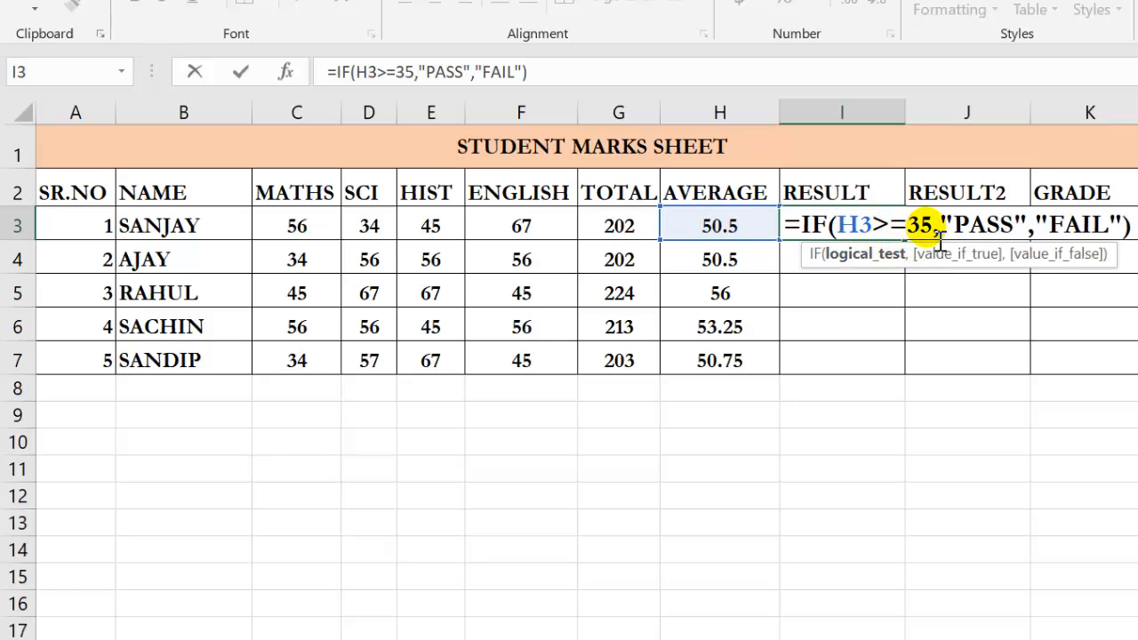
pyautogui.moveTo(872, 253); pyautogui.dragTo(843, 228)
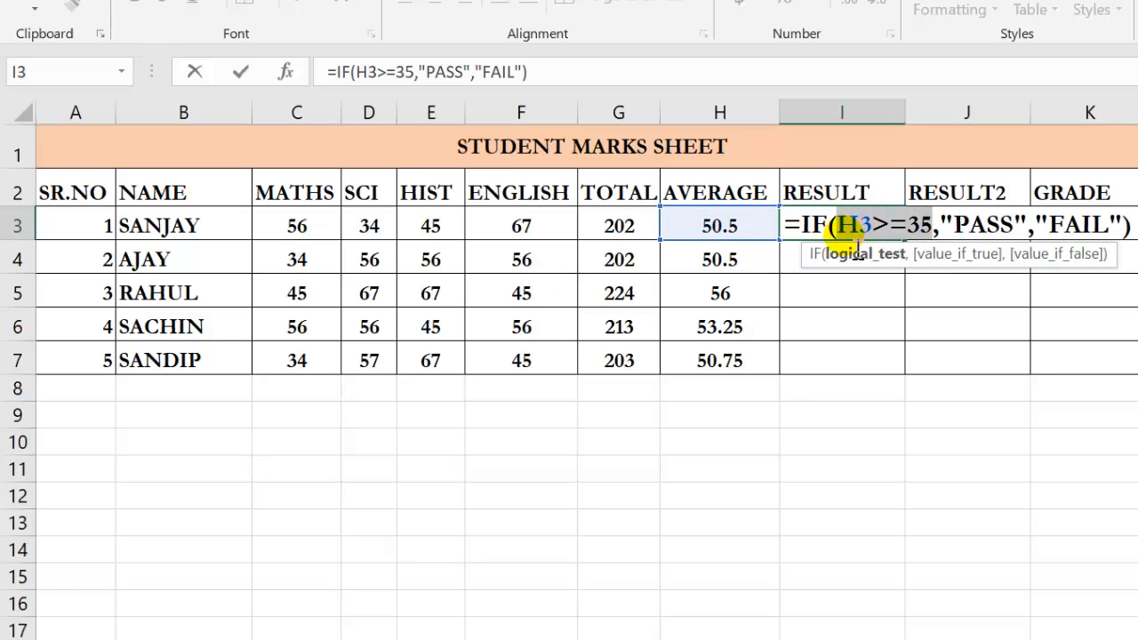
pyautogui.click(941, 241)
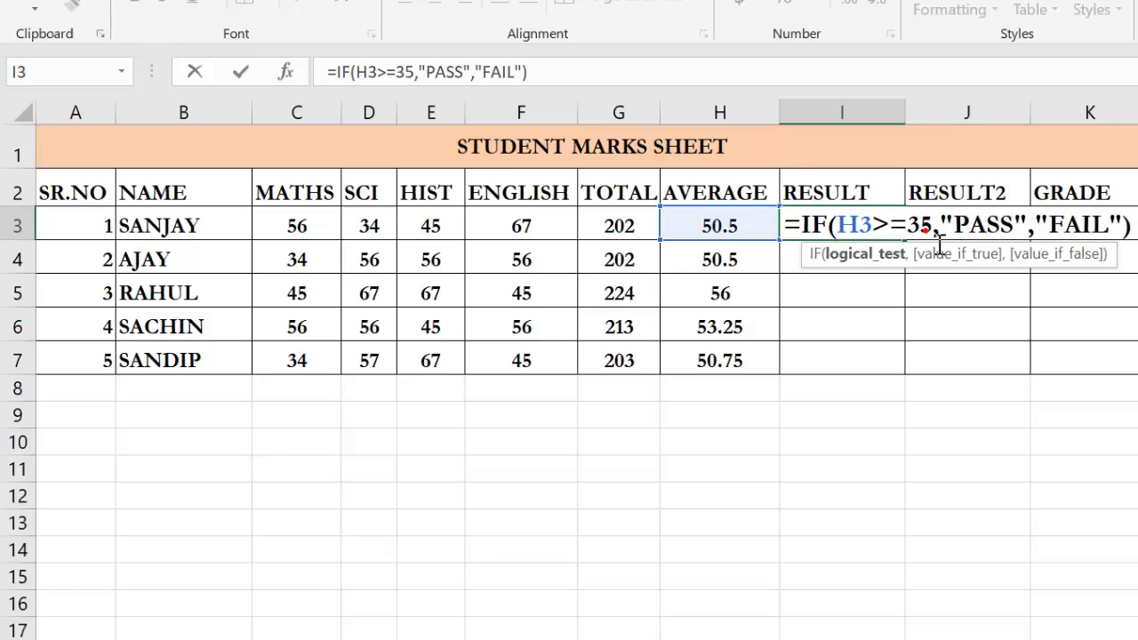
pyautogui.moveTo(955, 228); pyautogui.dragTo(1123, 240)
pyautogui.click(1136, 233)
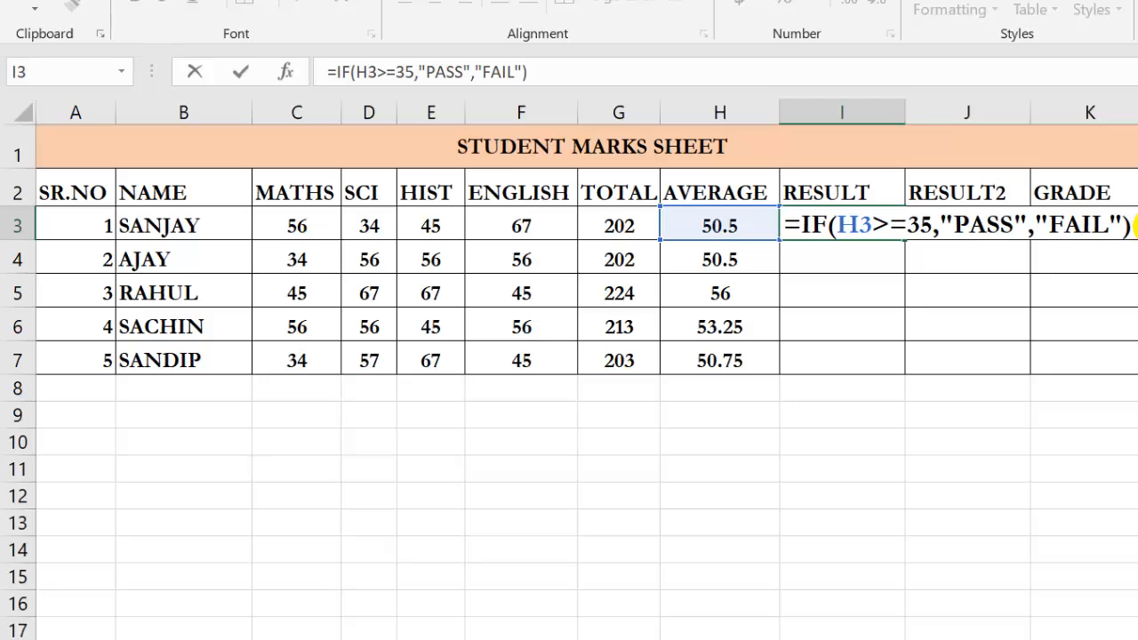
# Enter the IF formula in I3 and fill it down the RESULT column through I7.
pyautogui.press('Return')
pyautogui.click(814, 233)
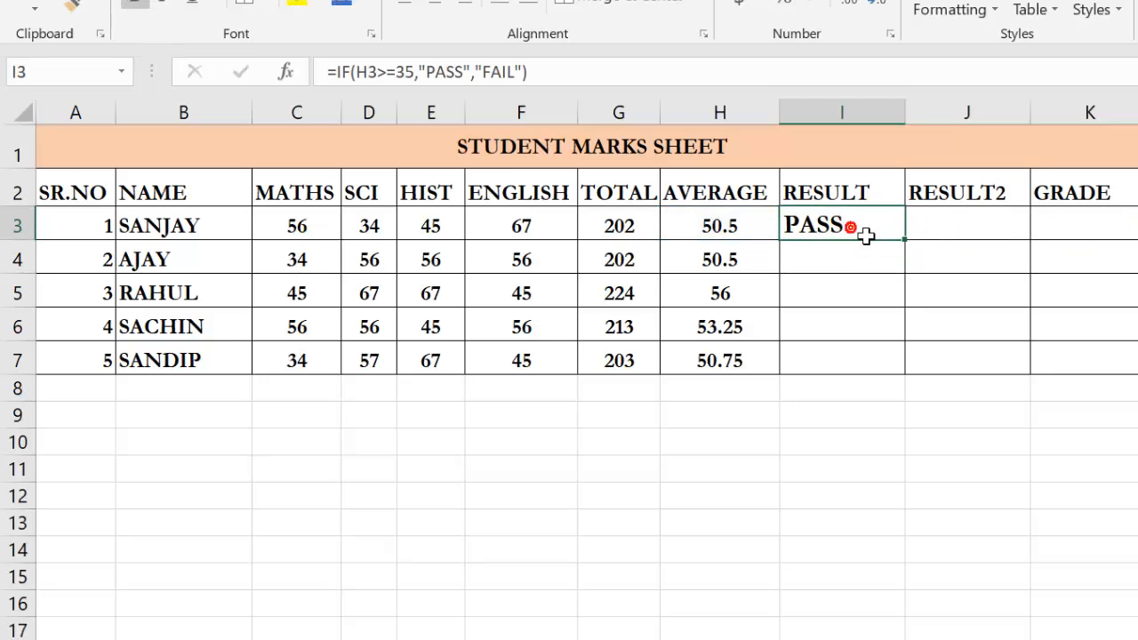
pyautogui.moveTo(915, 252)
pyautogui.mouseDown()
pyautogui.moveTo(909, 382)
pyautogui.moveTo(905, 373)
pyautogui.mouseUp()
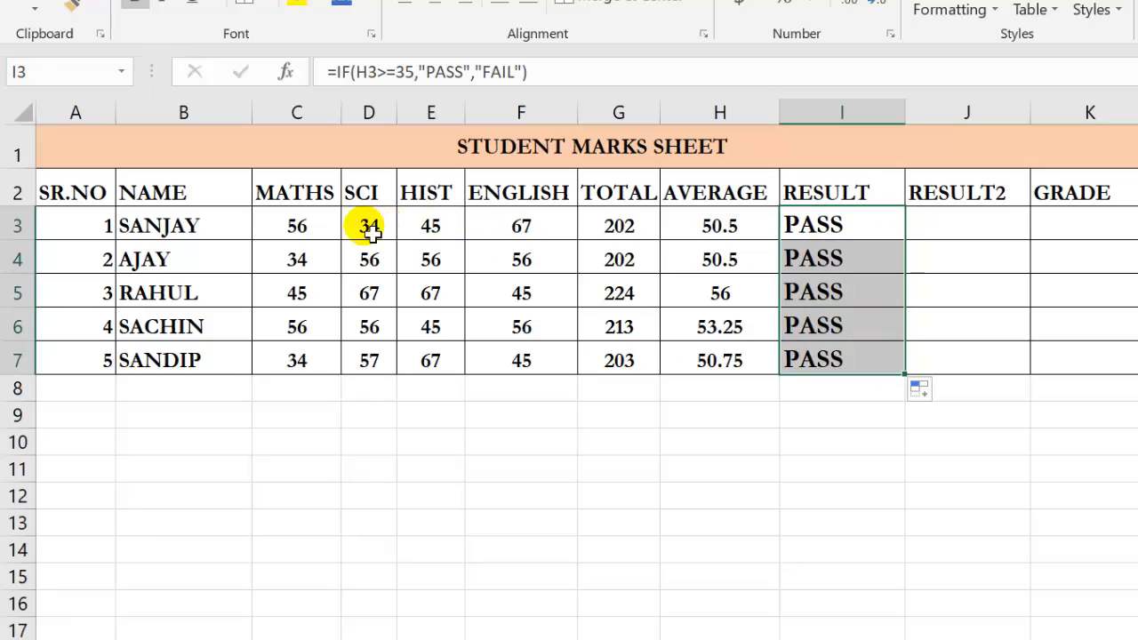
# Set the first student's MATHS mark in C3 to 23 and check the average in H3.
pyautogui.click(294, 225)
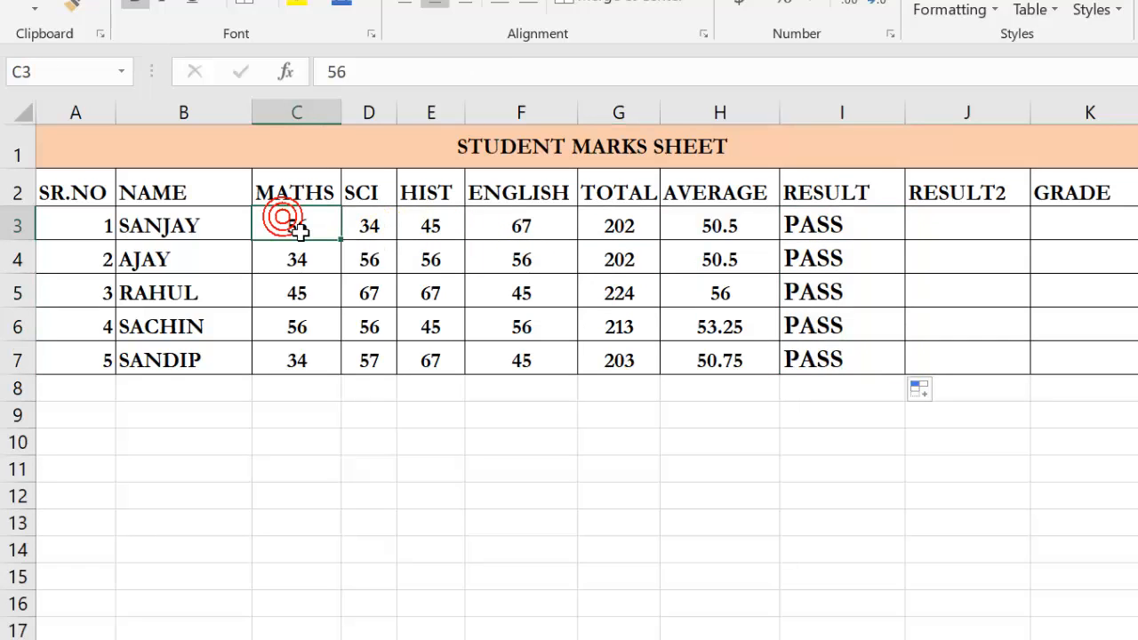
pyautogui.write('23')
pyautogui.click(369, 232)
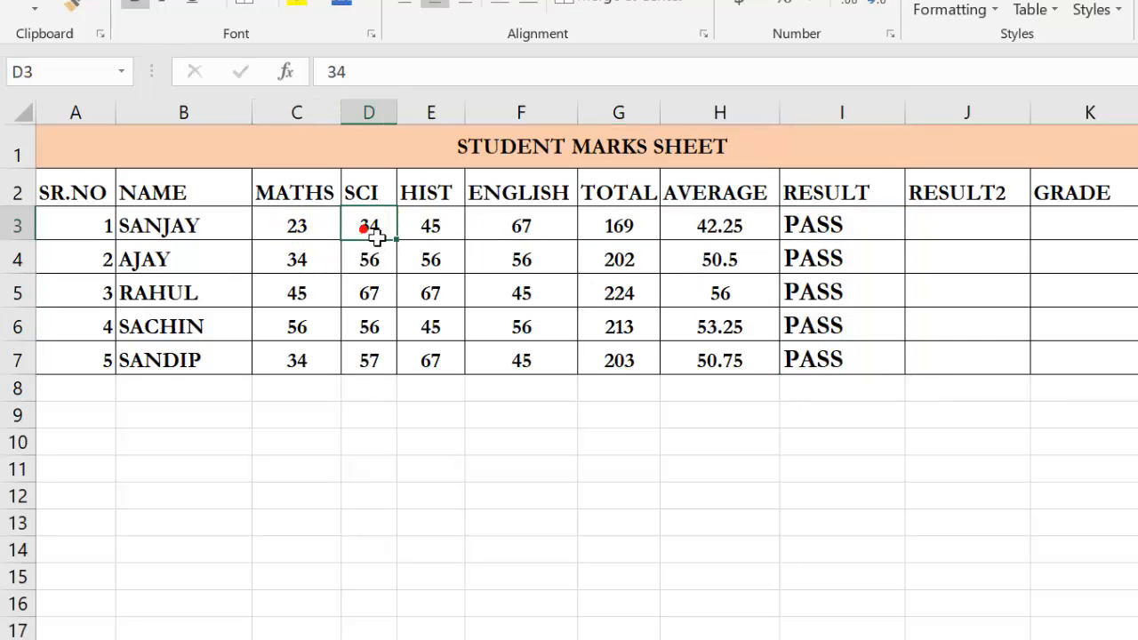
pyautogui.click(313, 235)
pyautogui.click(365, 234)
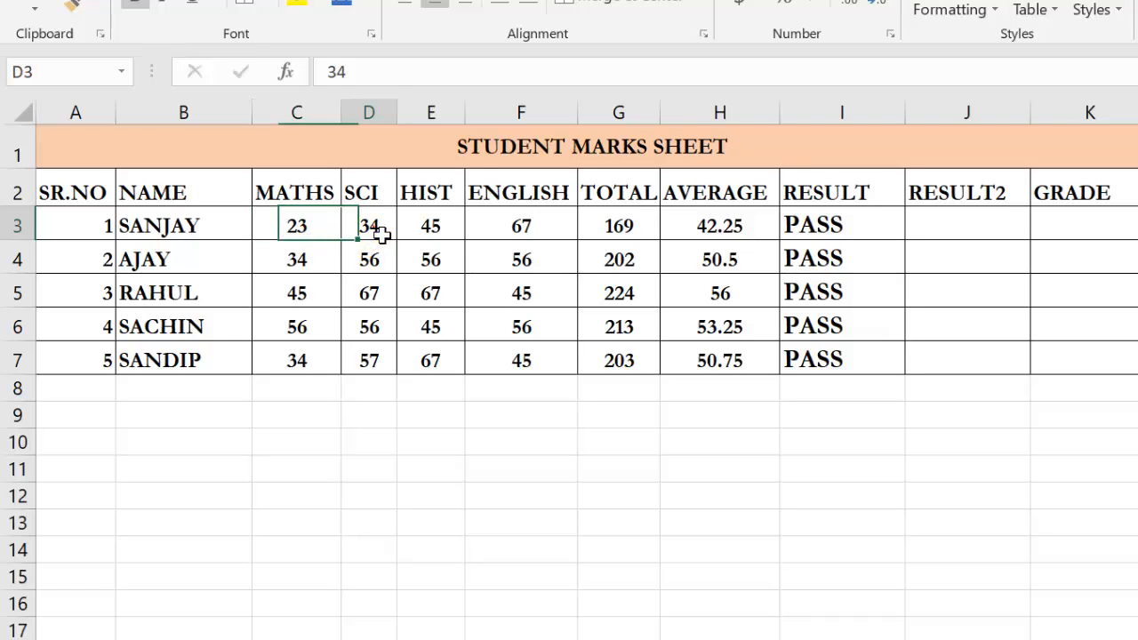
pyautogui.click(737, 233)
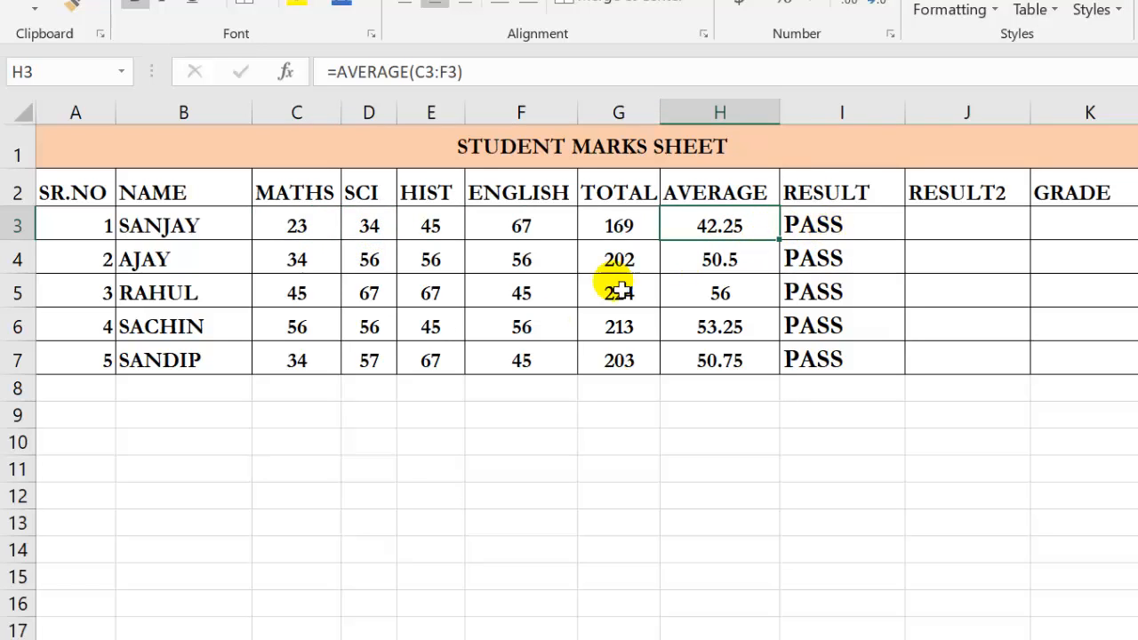
# Set the first student's HIST mark in E3 to 10.
pyautogui.click(444, 235)
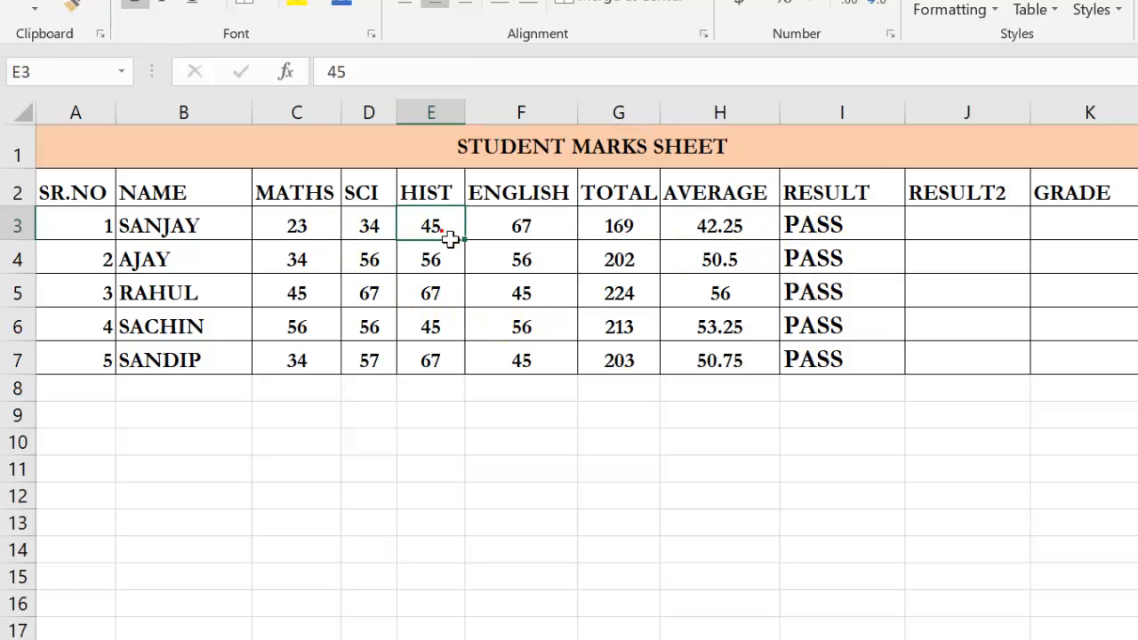
pyautogui.write('10')
pyautogui.press('Return')
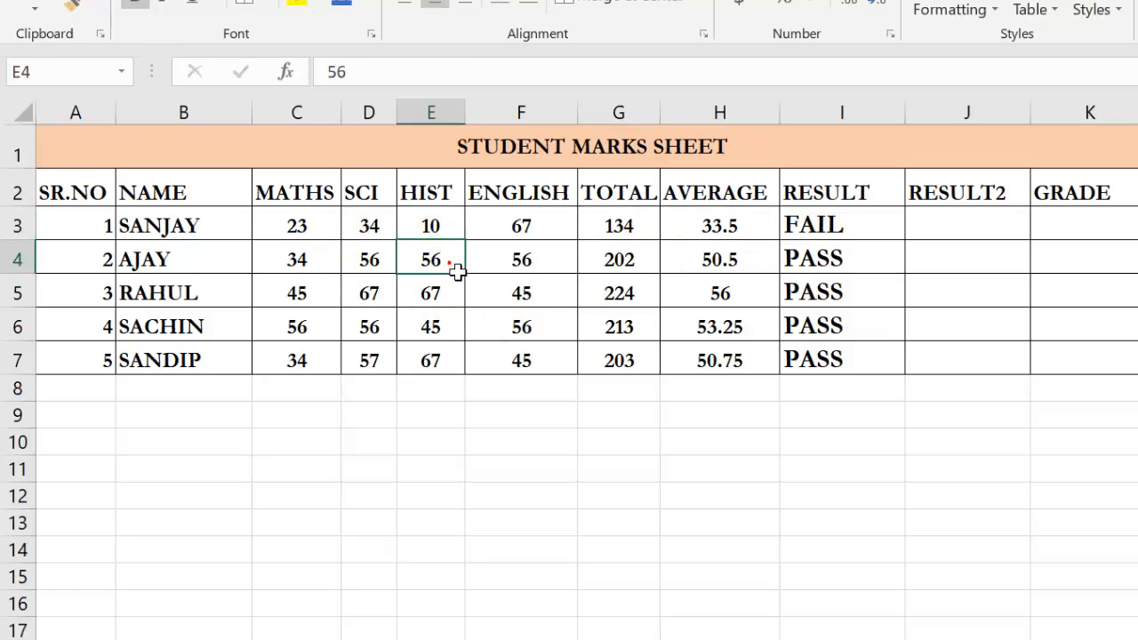
# Examine the first student's average and marks against the RESULT formula, focusing on its value-if-false argument.
pyautogui.click(739, 231)
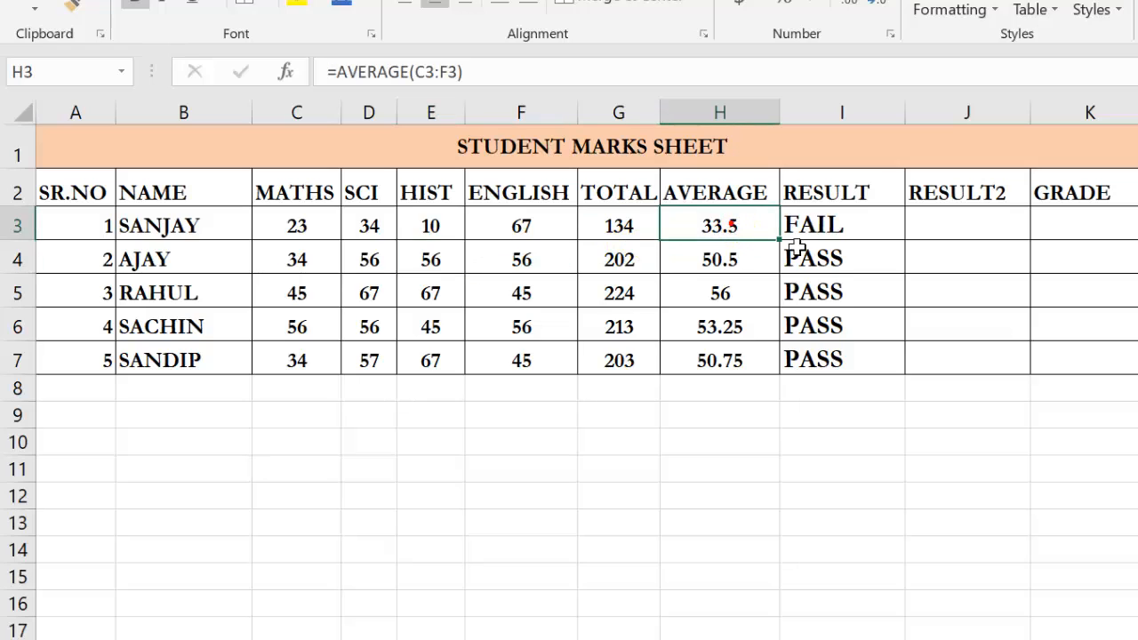
pyautogui.click(841, 238)
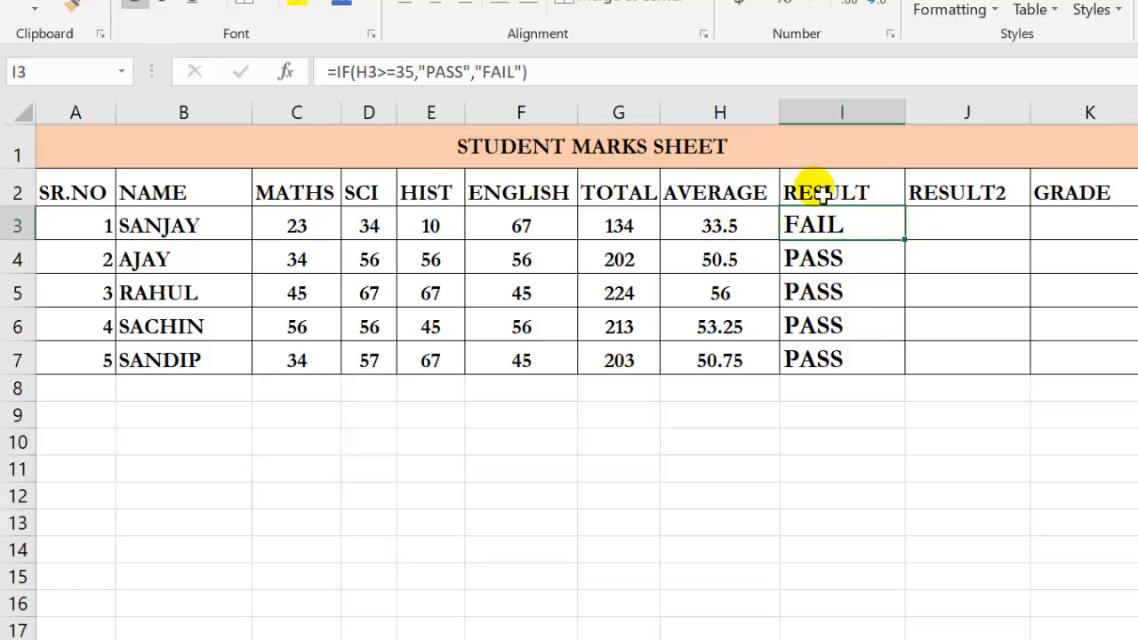
pyautogui.doubleClick(792, 224)
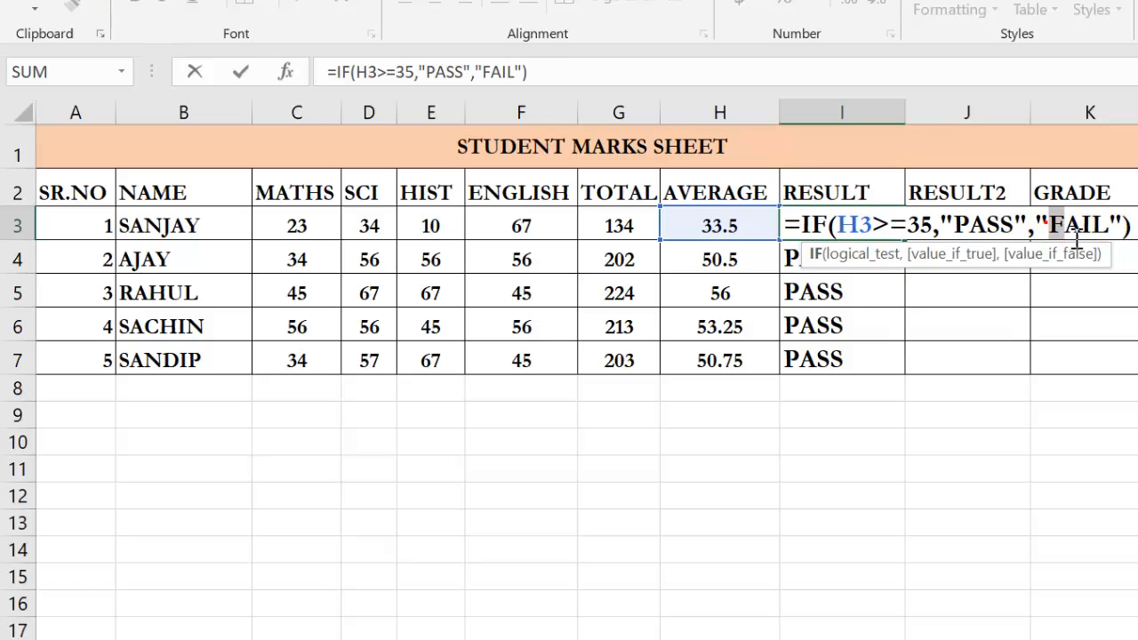
pyautogui.moveTo(1049, 228); pyautogui.dragTo(1109, 234)
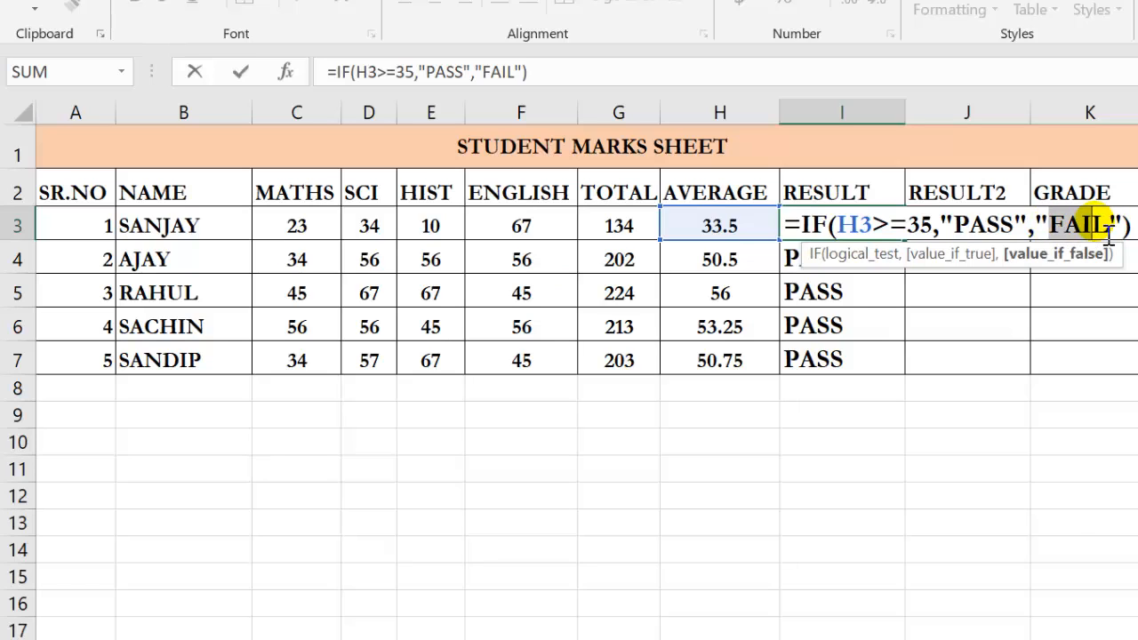
pyautogui.press('Return')
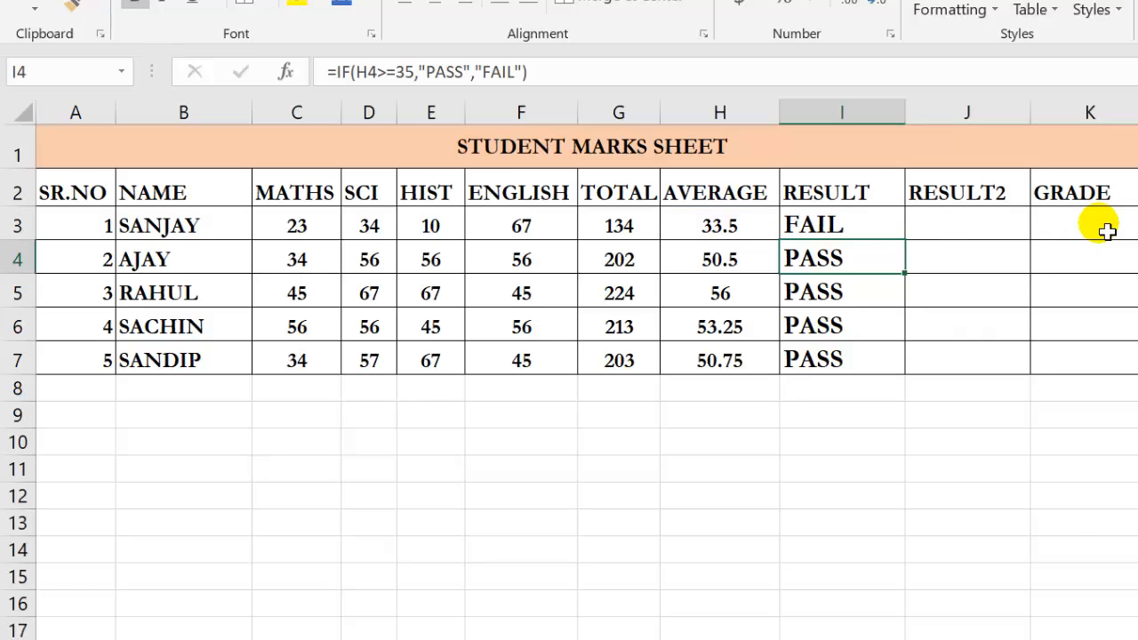
pyautogui.click(895, 235)
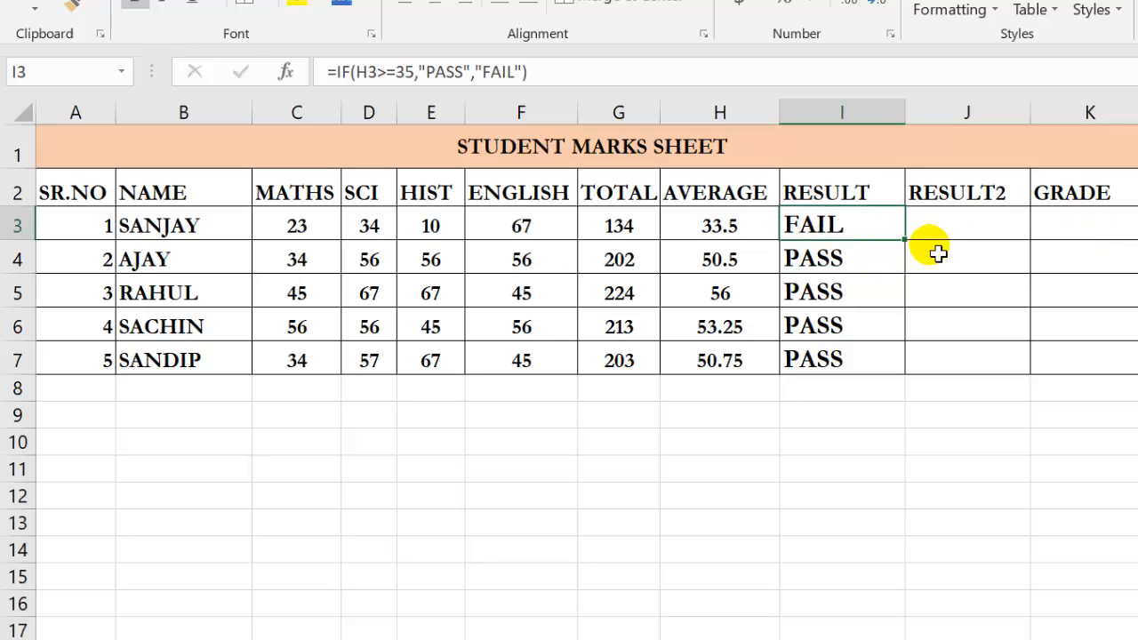
pyautogui.moveTo(884, 239); pyautogui.dragTo(866, 361)
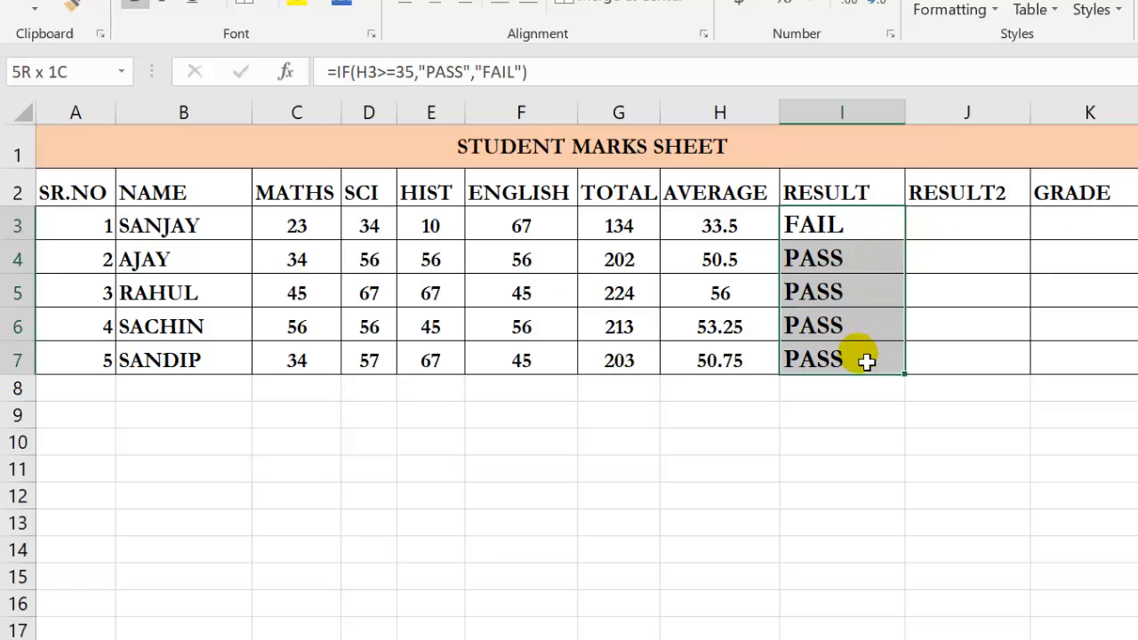
pyautogui.click(840, 232)
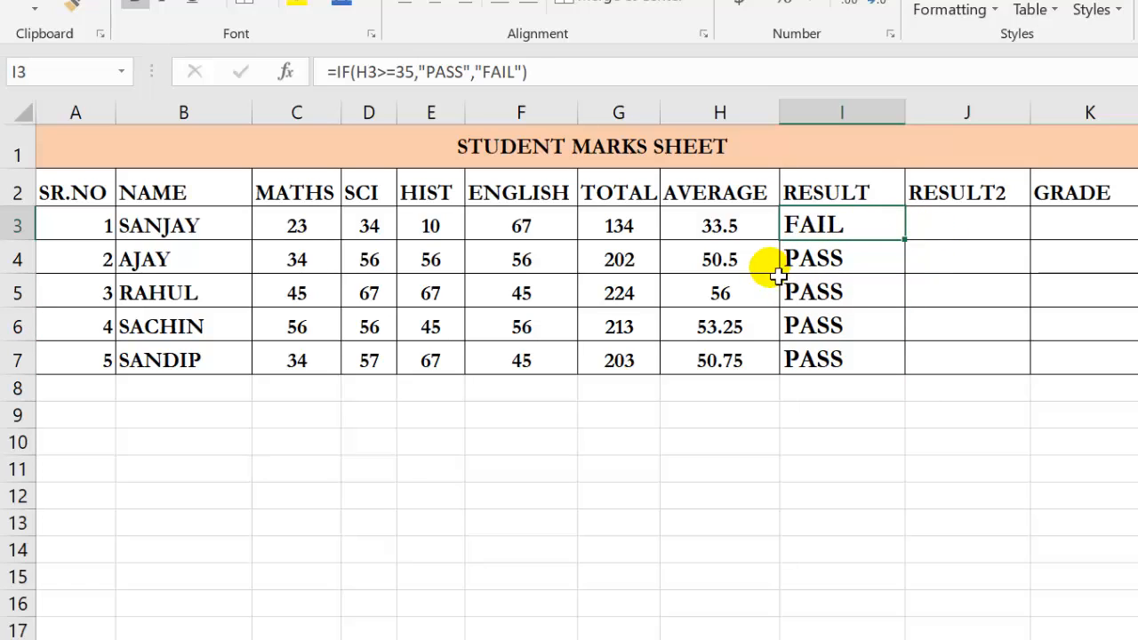
pyautogui.moveTo(306, 245); pyautogui.dragTo(498, 236)
# Set the first student's SCI mark in D3 to 45 and HIST mark in E3 to 56.
pyautogui.click(390, 230)
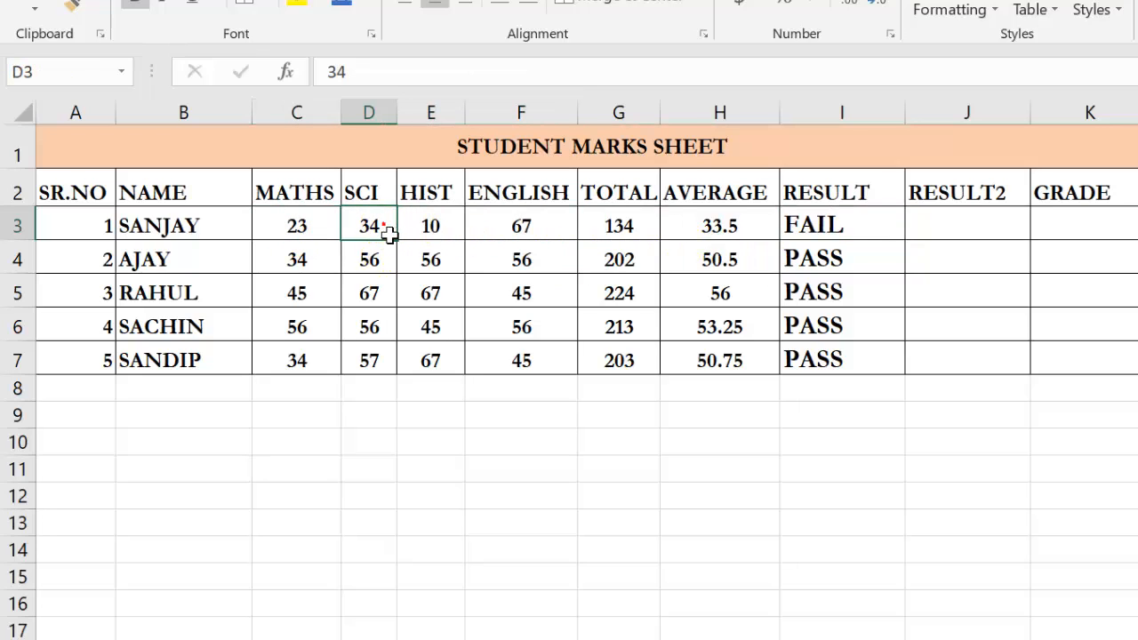
pyautogui.write('45')
pyautogui.click(424, 227)
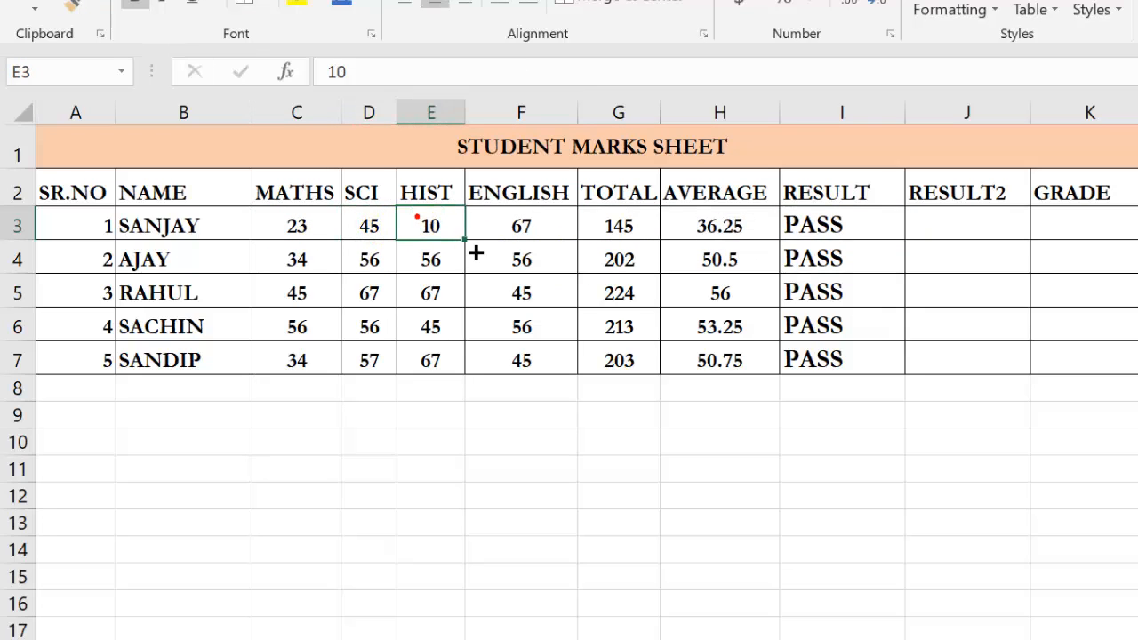
pyautogui.write('56')
pyautogui.click(521, 233)
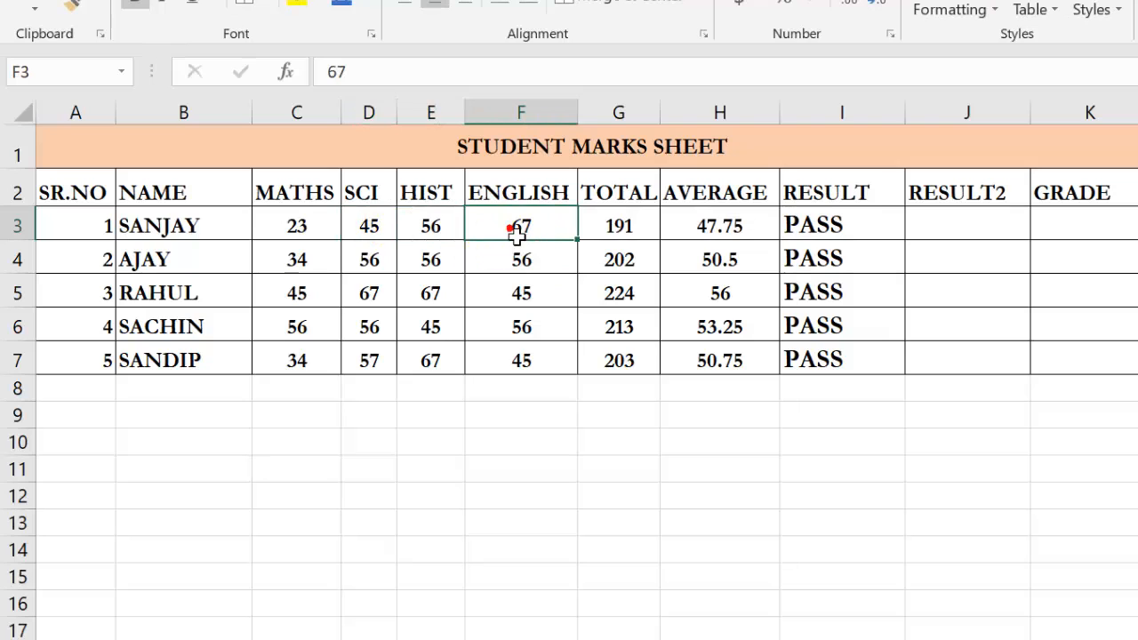
# Compare the first student's MATHS mark and other subject marks with the AVERAGE in H3 and the RESULT in I3.
pyautogui.click(317, 233)
pyautogui.click(842, 241)
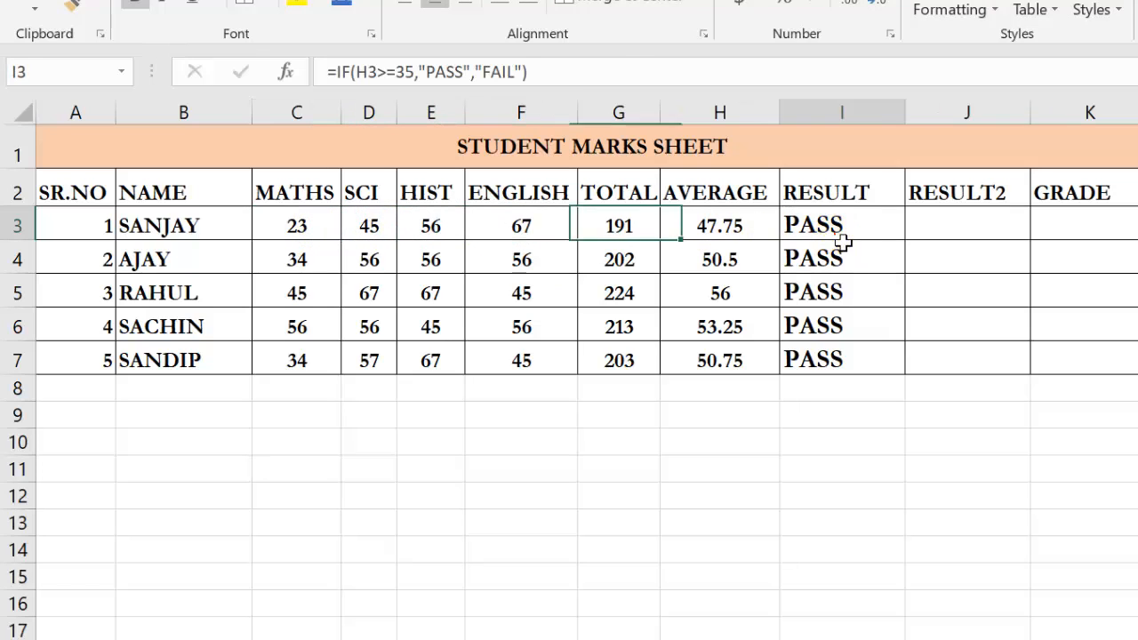
pyautogui.click(327, 233)
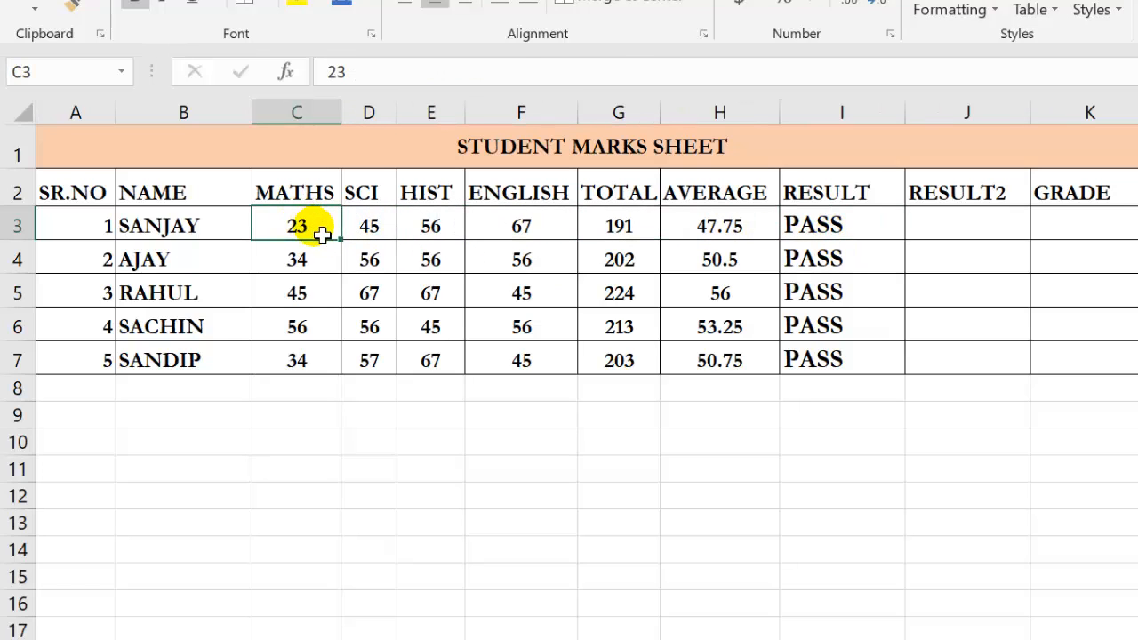
pyautogui.moveTo(383, 235); pyautogui.dragTo(508, 237)
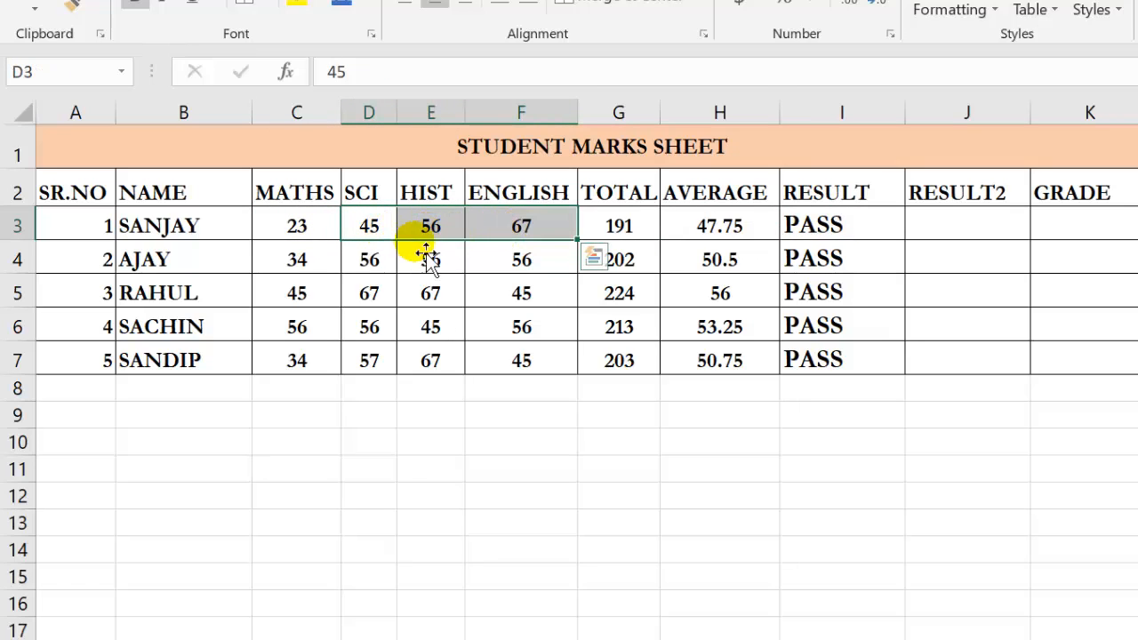
pyautogui.click(731, 233)
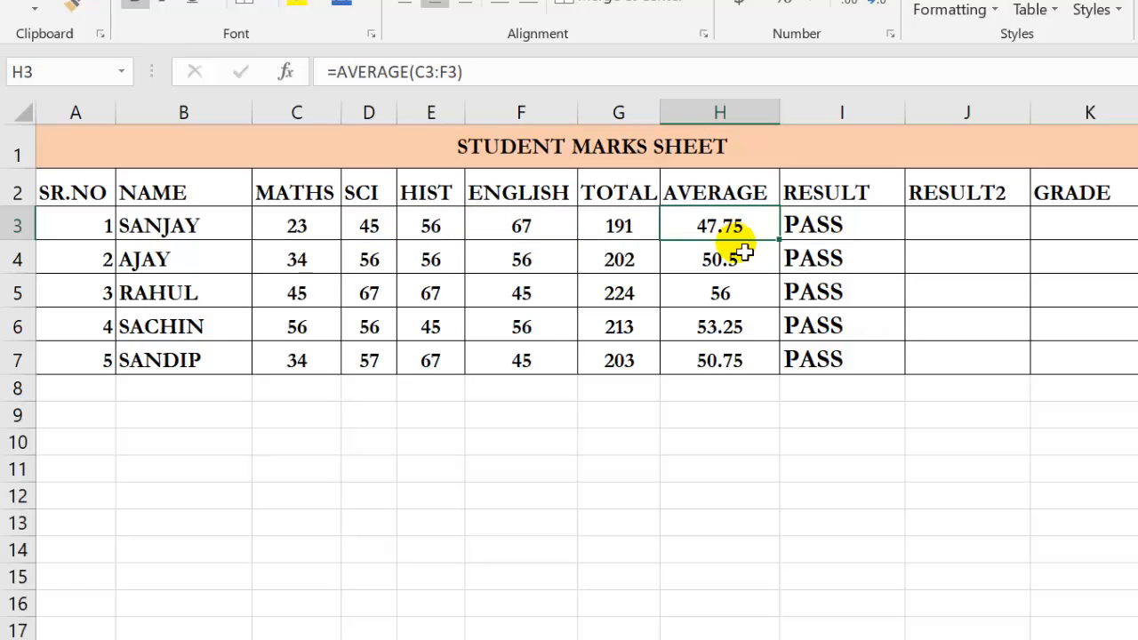
pyautogui.click(811, 230)
pyautogui.click(875, 233)
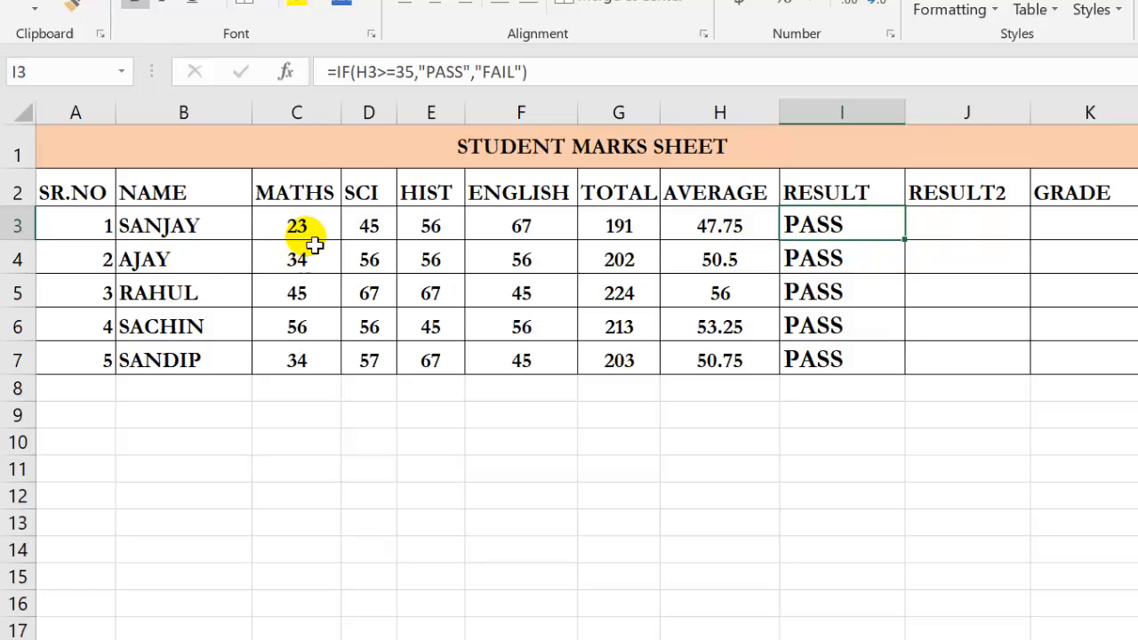
# Review the first student's four subject marks in C3:F3 against the RESULT formula in I3 and the empty RESULT2 cell.
pyautogui.moveTo(309, 236); pyautogui.dragTo(525, 232)
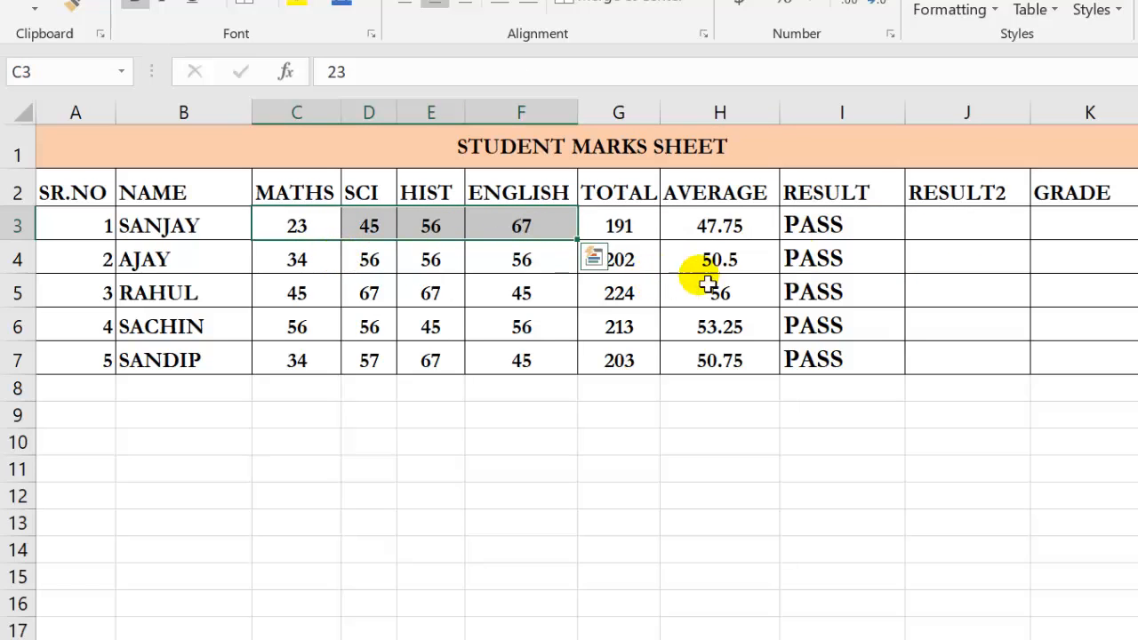
pyautogui.click(957, 242)
pyautogui.click(811, 233)
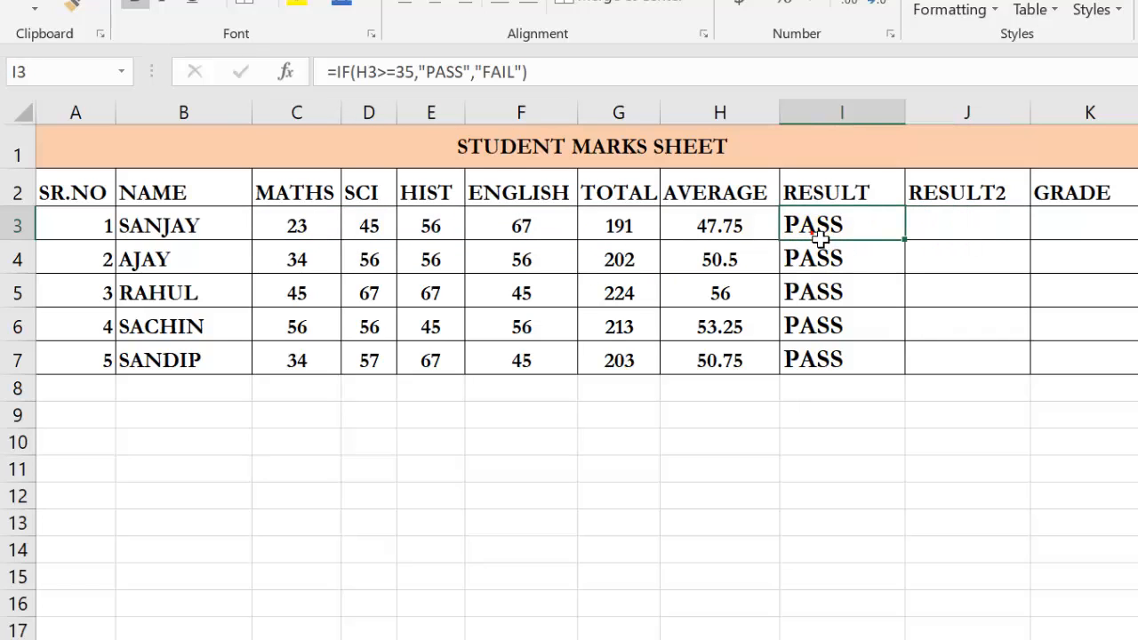
pyautogui.click(993, 234)
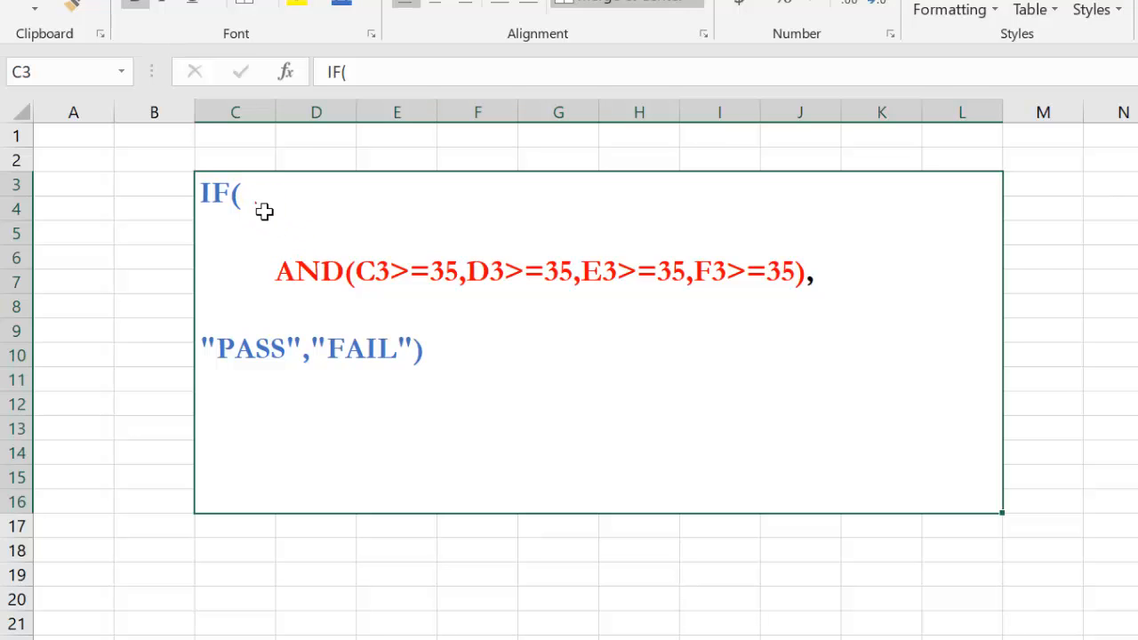
# Examine the nested IF and AND formula example on the AND sheet, focusing on its four >=35 conditions, and return to Sheet2.
pyautogui.doubleClick(265, 212)
pyautogui.moveTo(258, 212); pyautogui.dragTo(223, 195)
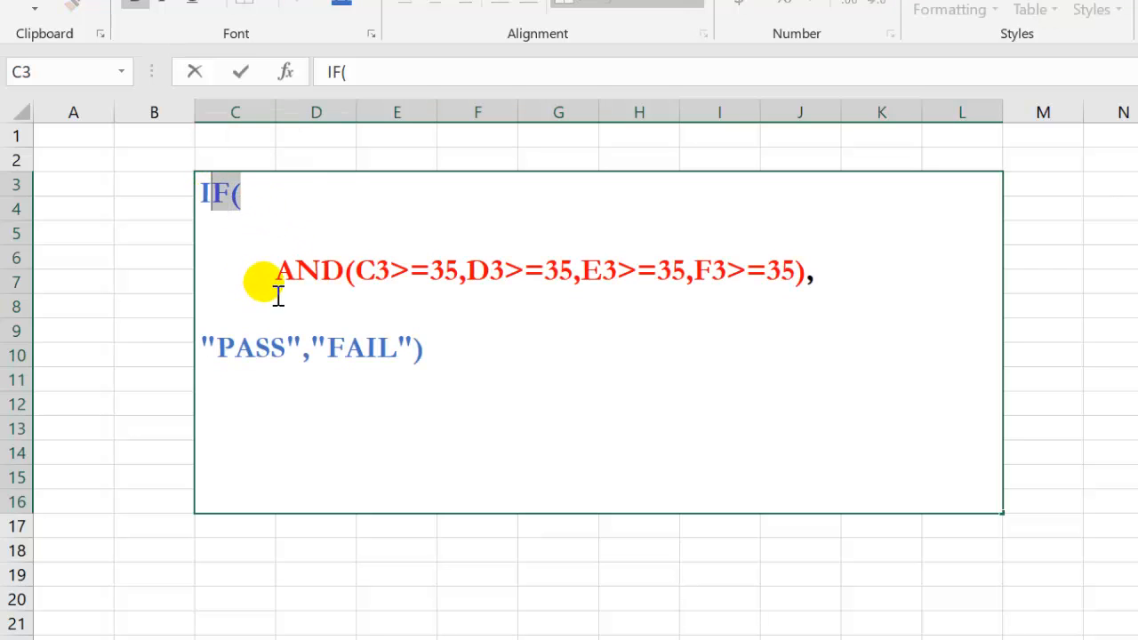
pyautogui.click(275, 286)
pyautogui.click(291, 285)
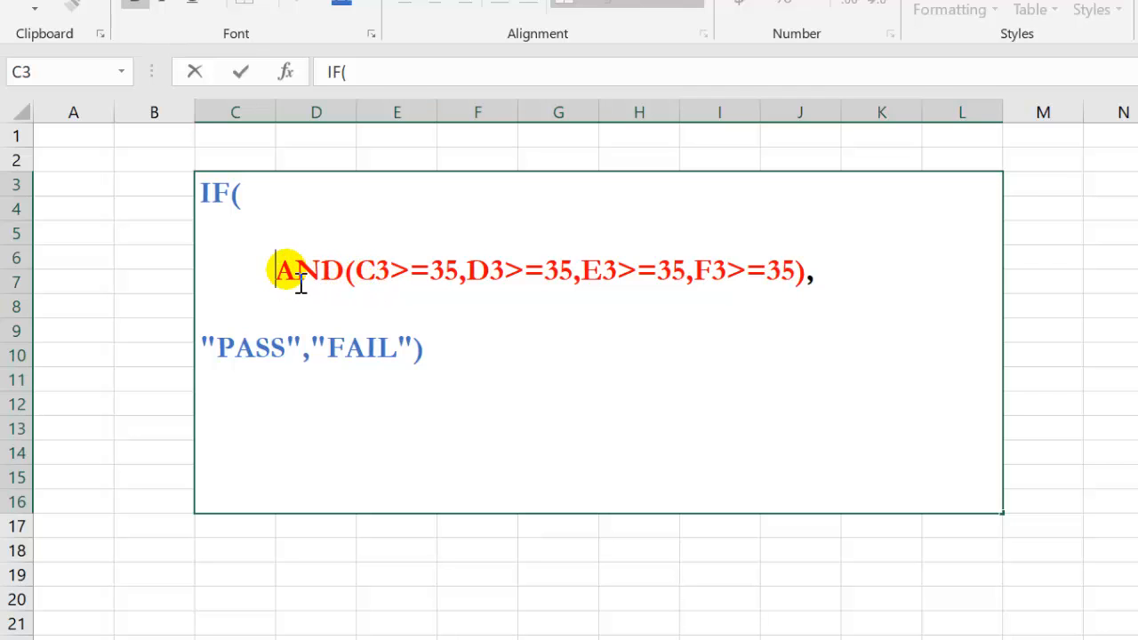
pyautogui.moveTo(293, 276); pyautogui.dragTo(351, 289)
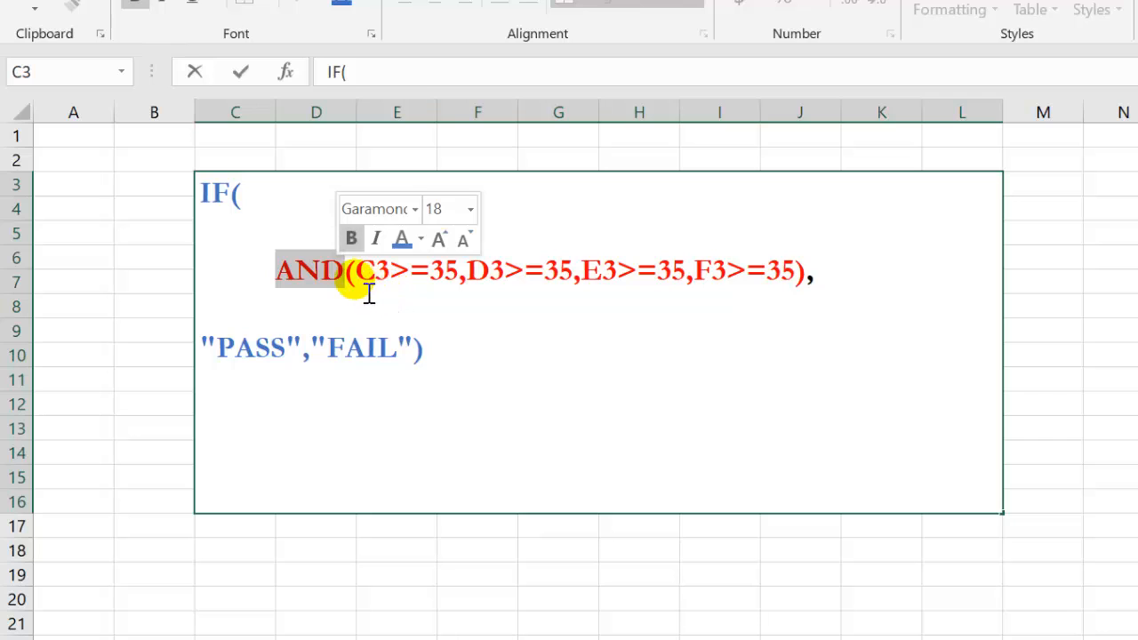
pyautogui.click(377, 294)
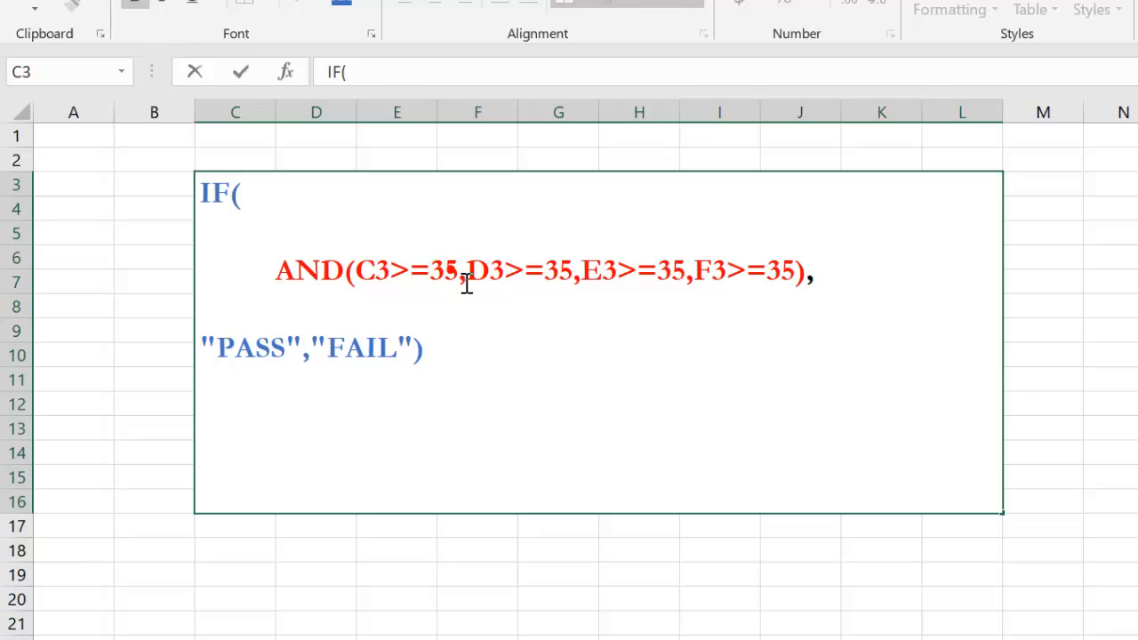
pyautogui.doubleClick(594, 271)
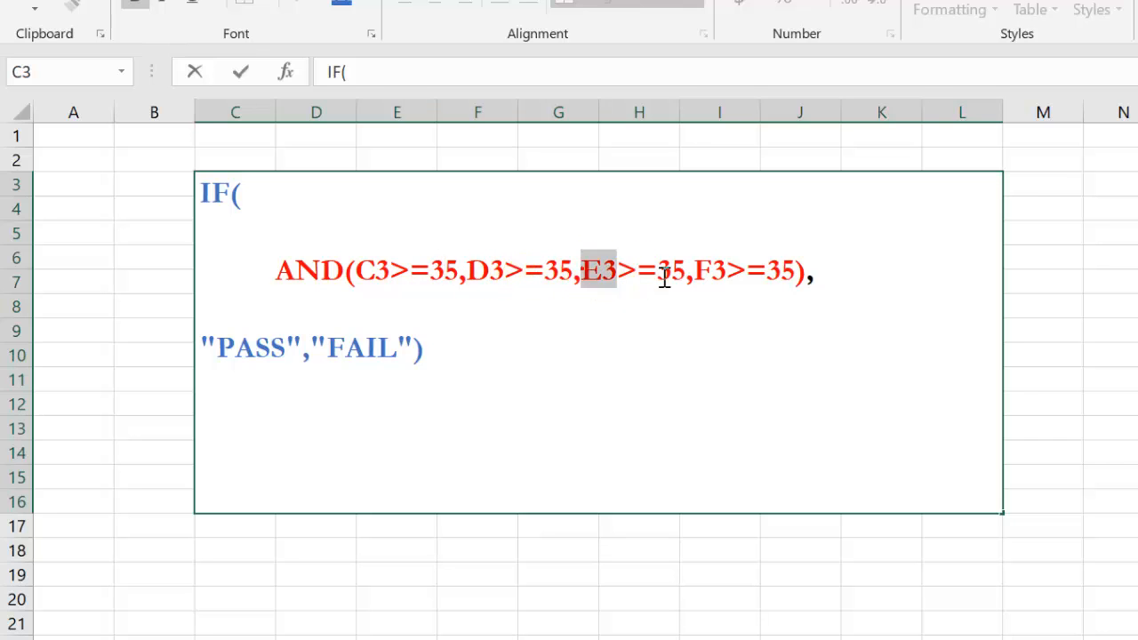
pyautogui.moveTo(665, 279); pyautogui.dragTo(719, 284)
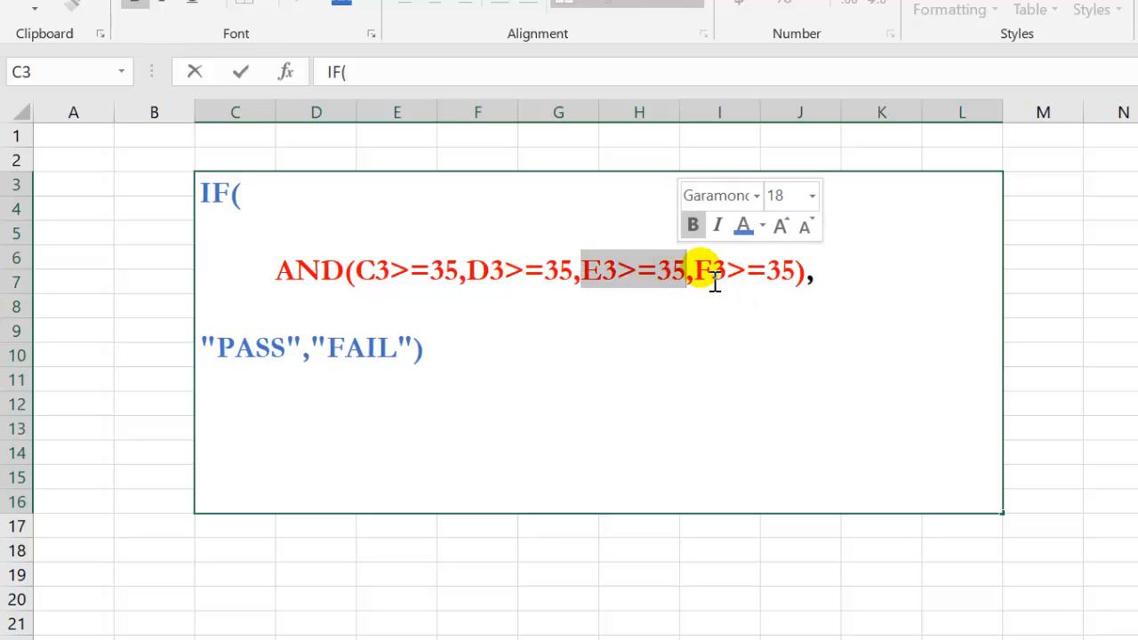
pyautogui.moveTo(806, 277); pyautogui.dragTo(375, 289)
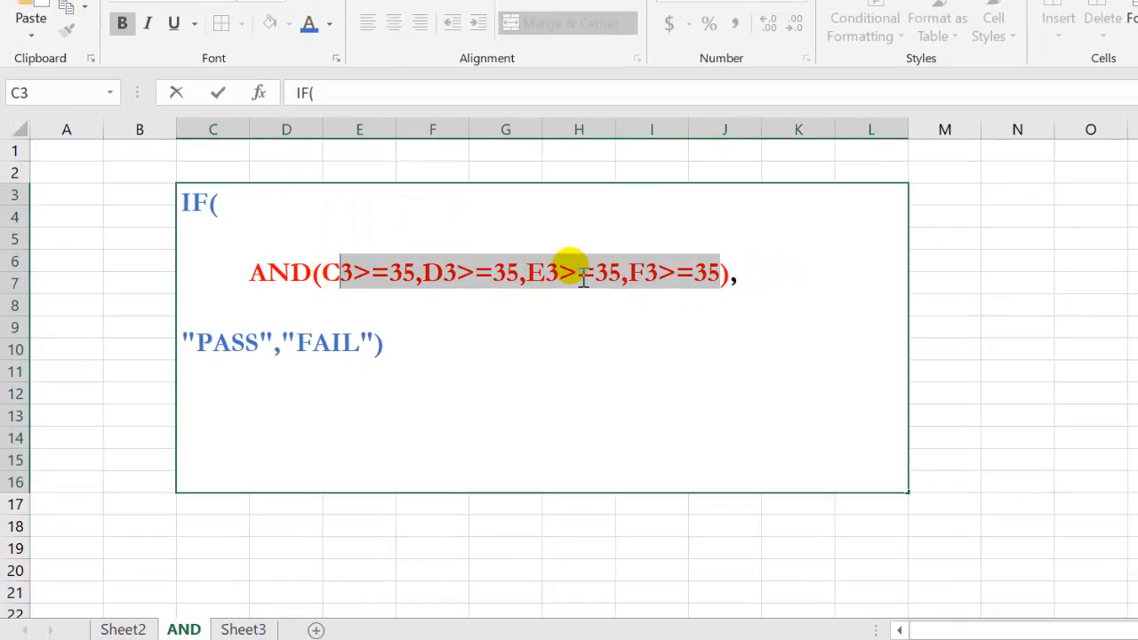
pyautogui.click(683, 289)
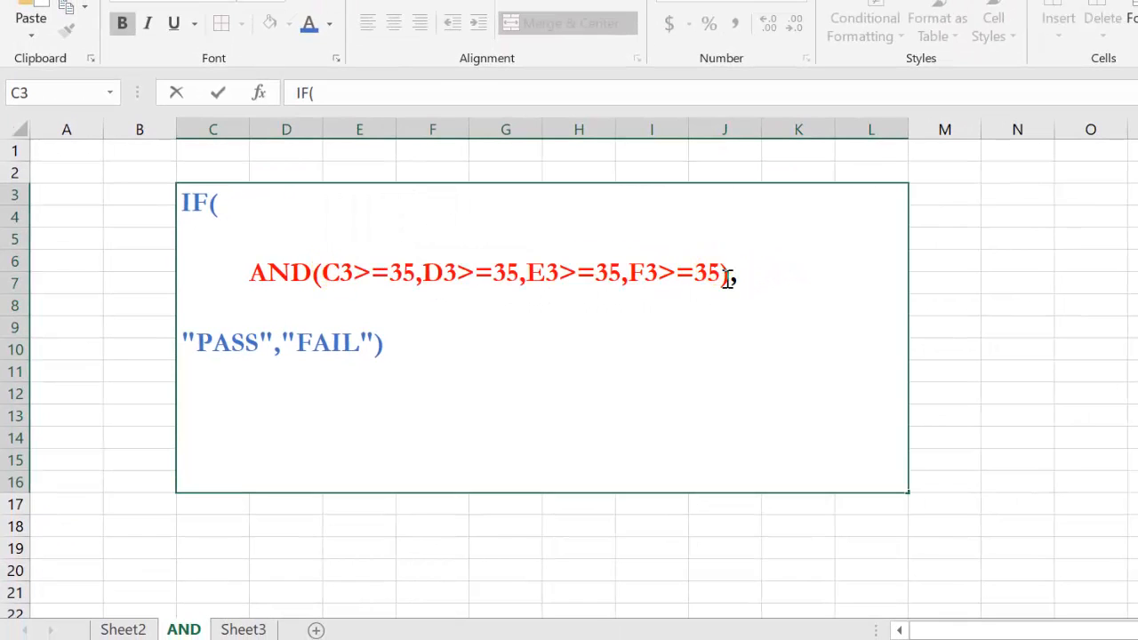
pyautogui.click(729, 279)
pyautogui.moveTo(722, 281); pyautogui.dragTo(322, 278)
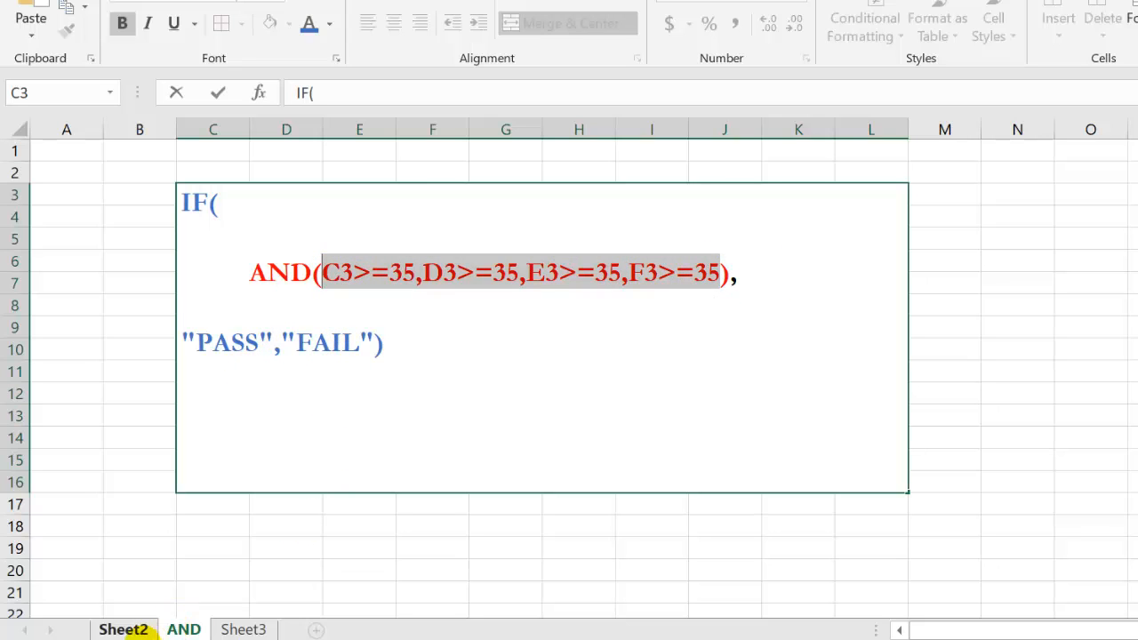
pyautogui.click(134, 630)
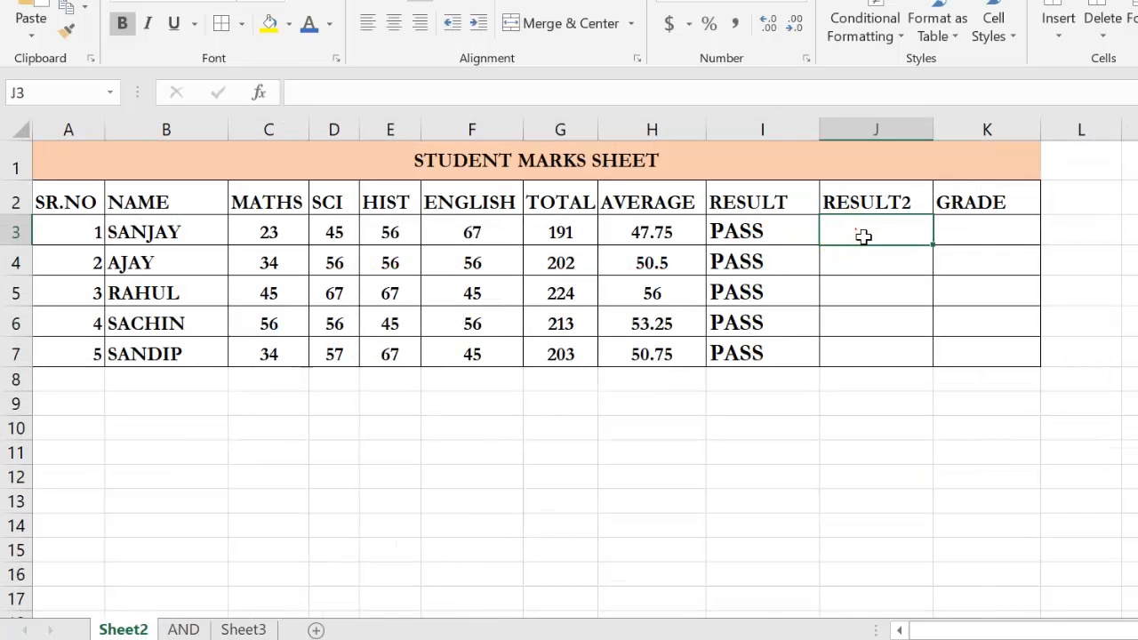
pyautogui.click(863, 235)
pyautogui.write('=')
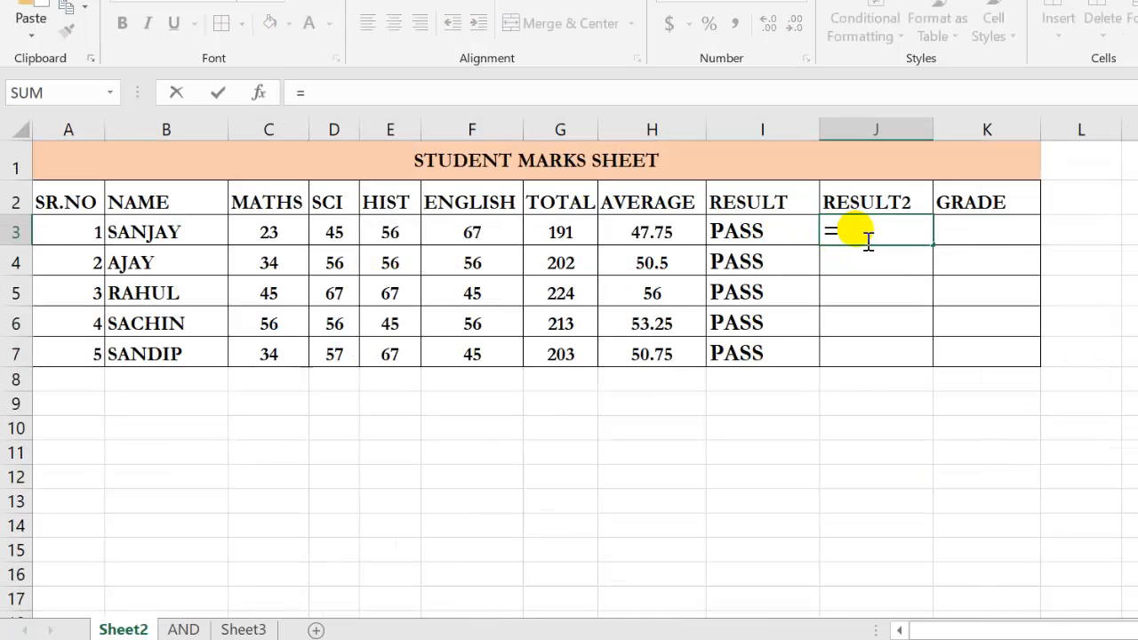
pyautogui.write('IF')
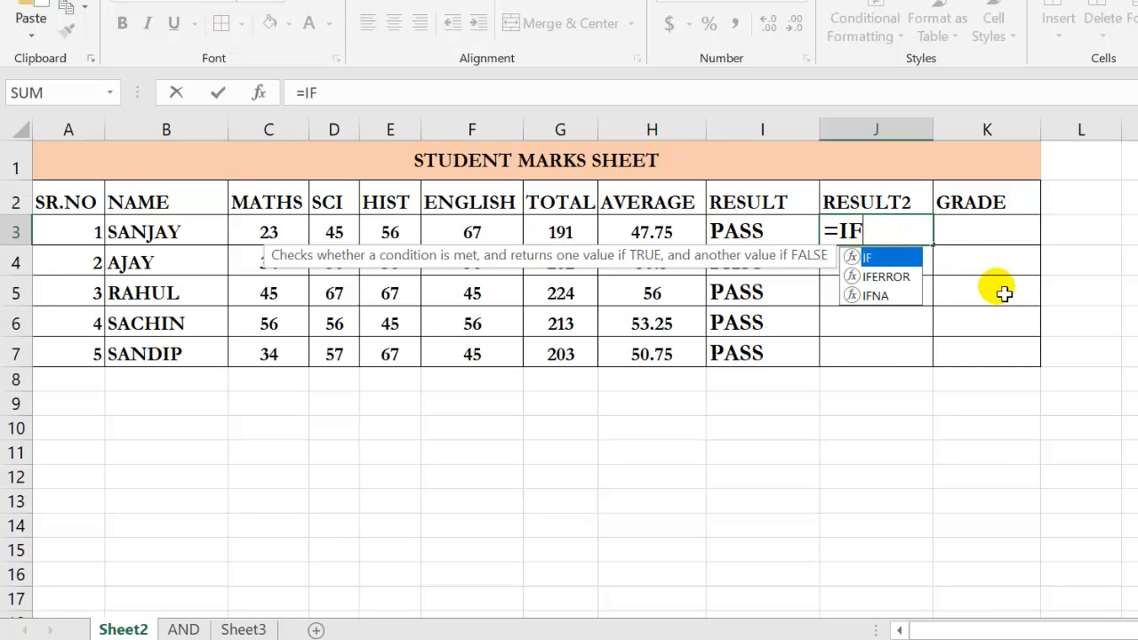
pyautogui.write('(')
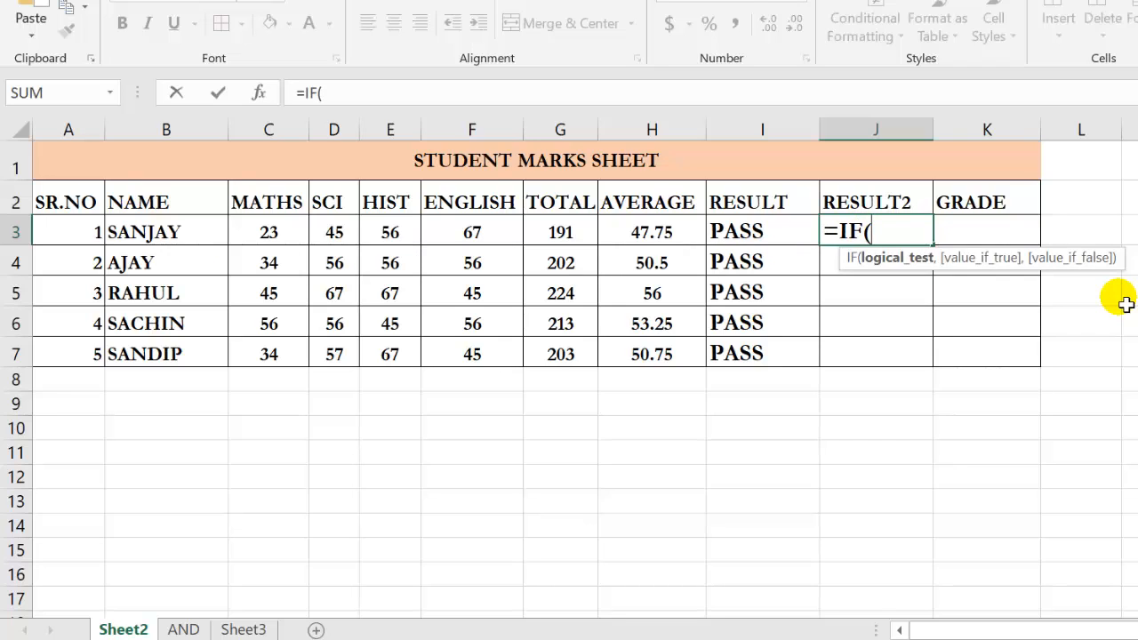
pyautogui.write('AND')
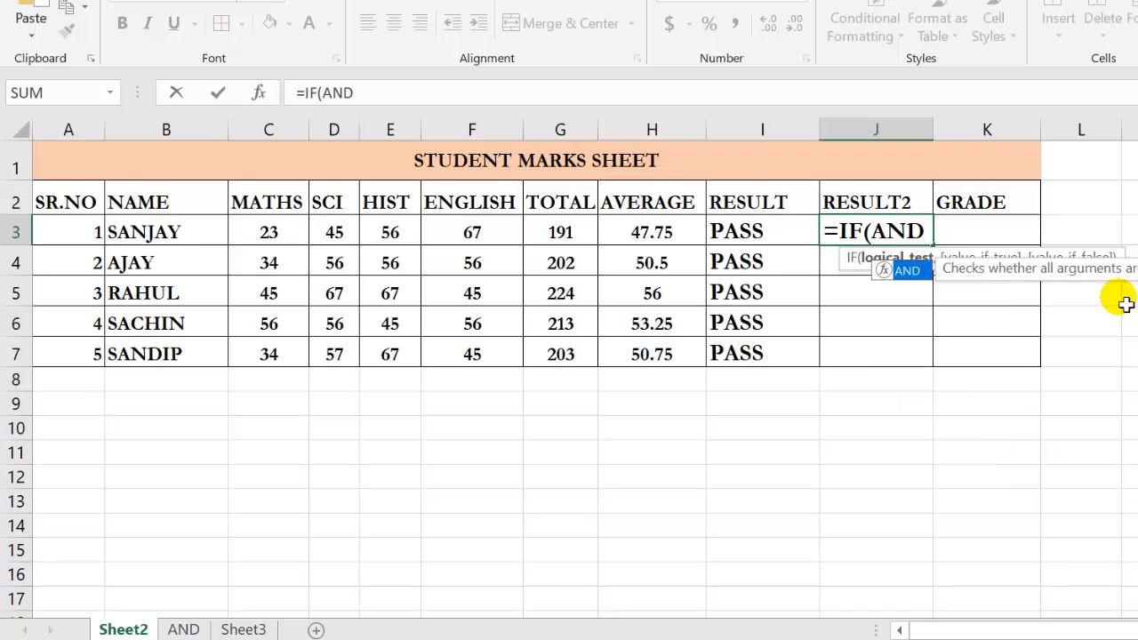
pyautogui.write('(')
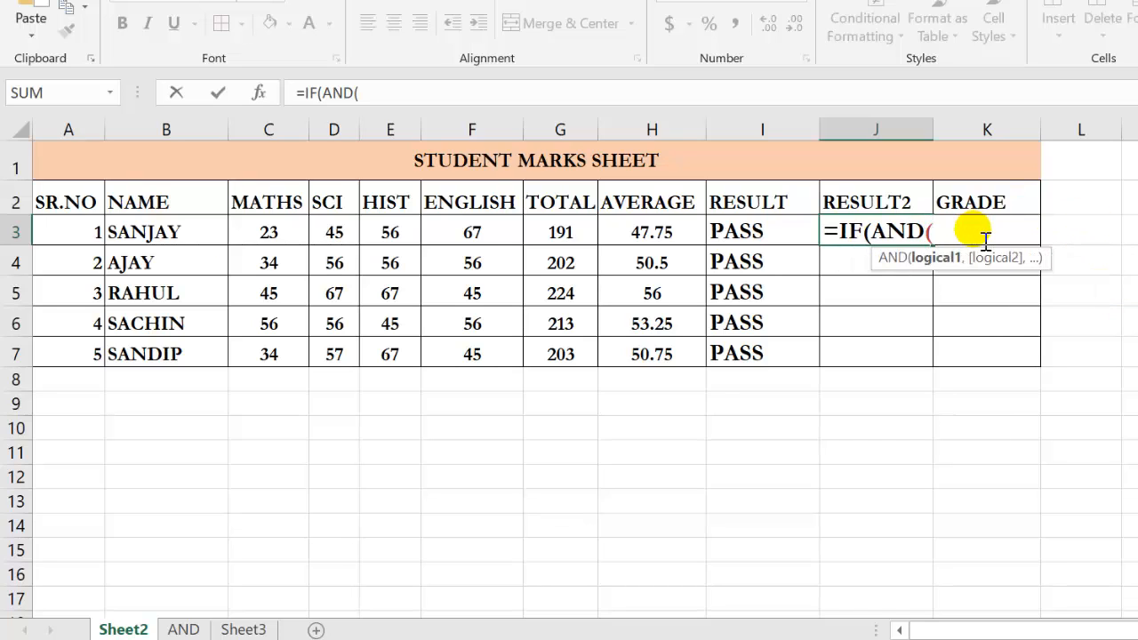
pyautogui.click(293, 236)
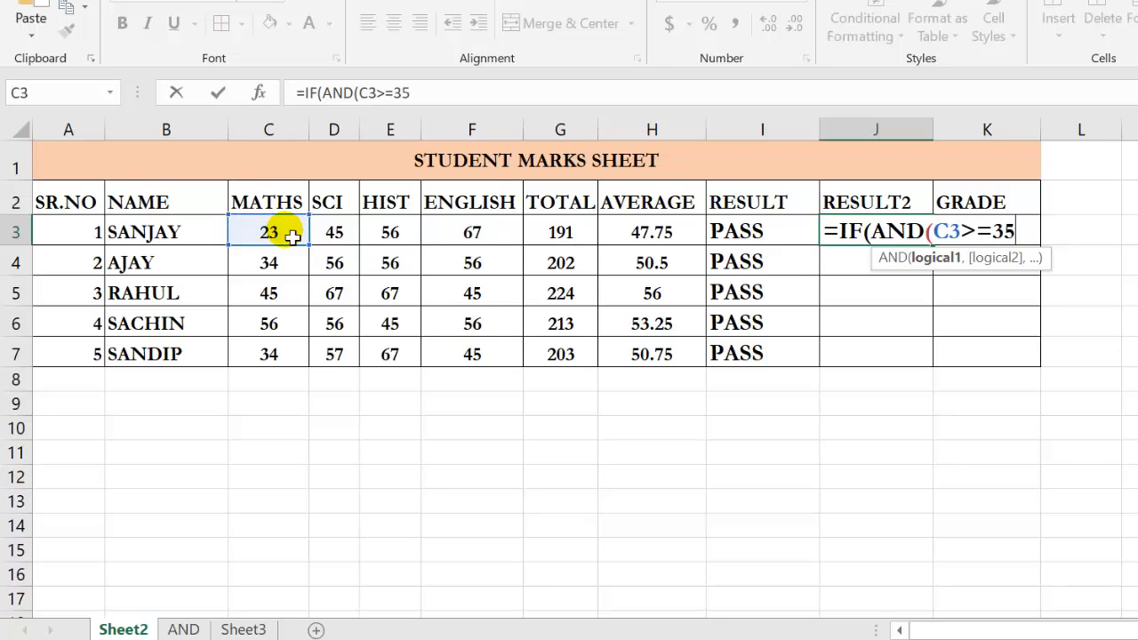
pyautogui.write('>=35,')
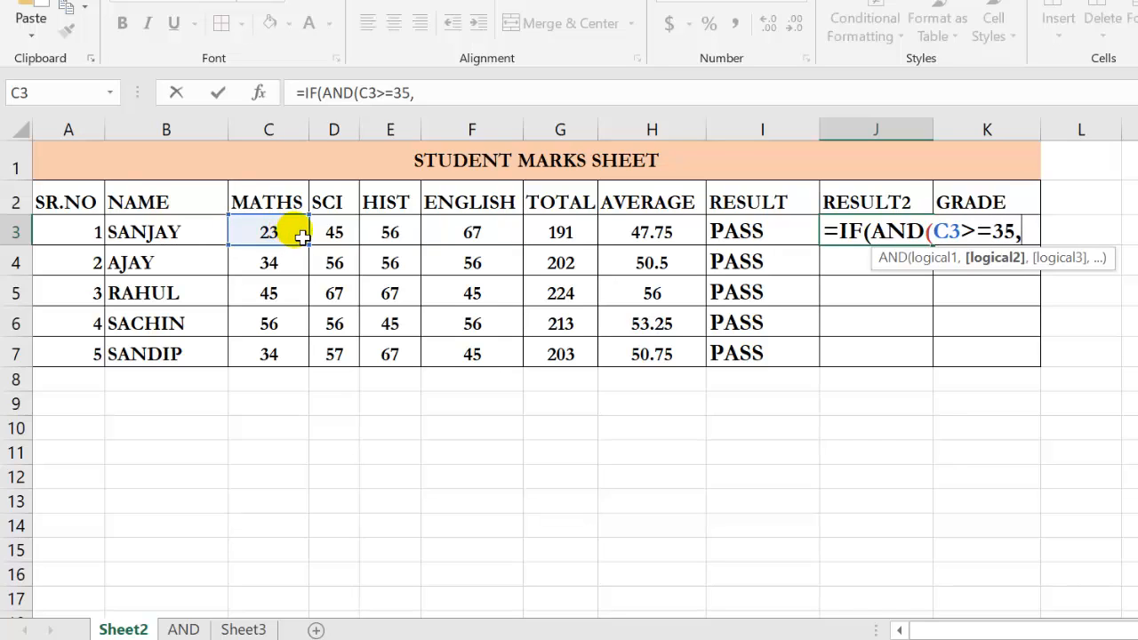
pyautogui.click(339, 234)
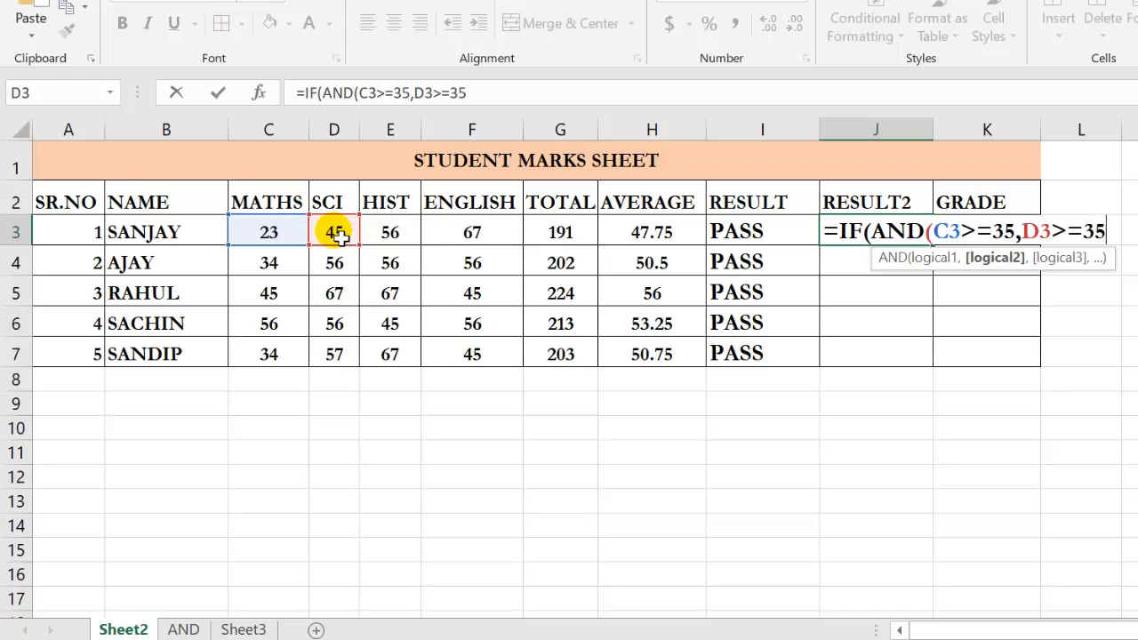
pyautogui.write('>=35,')
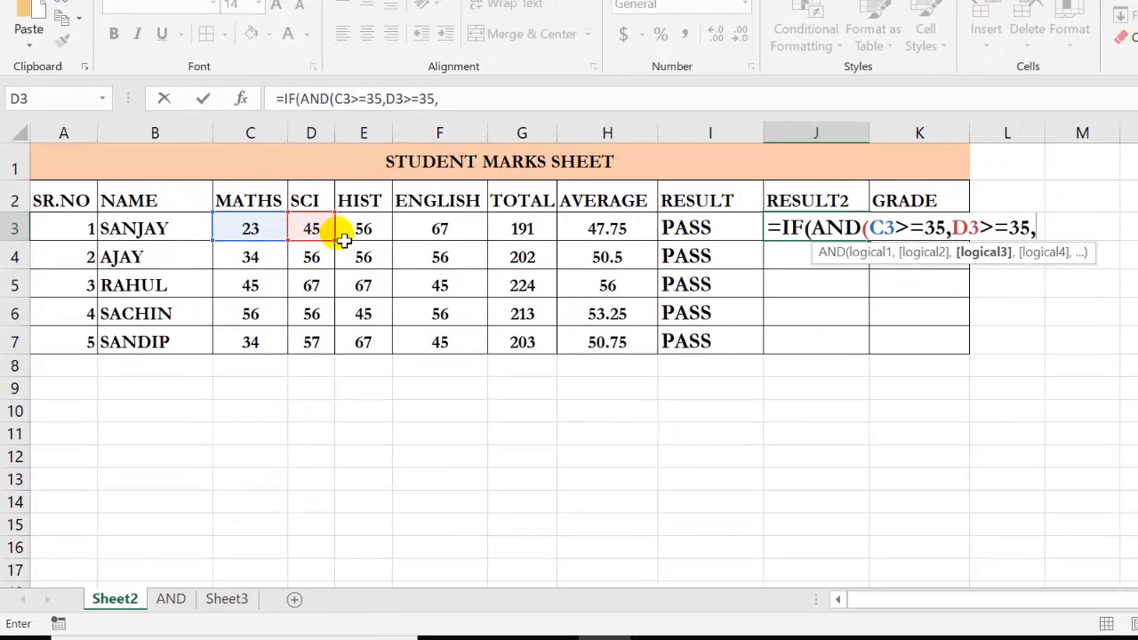
pyautogui.click(380, 235)
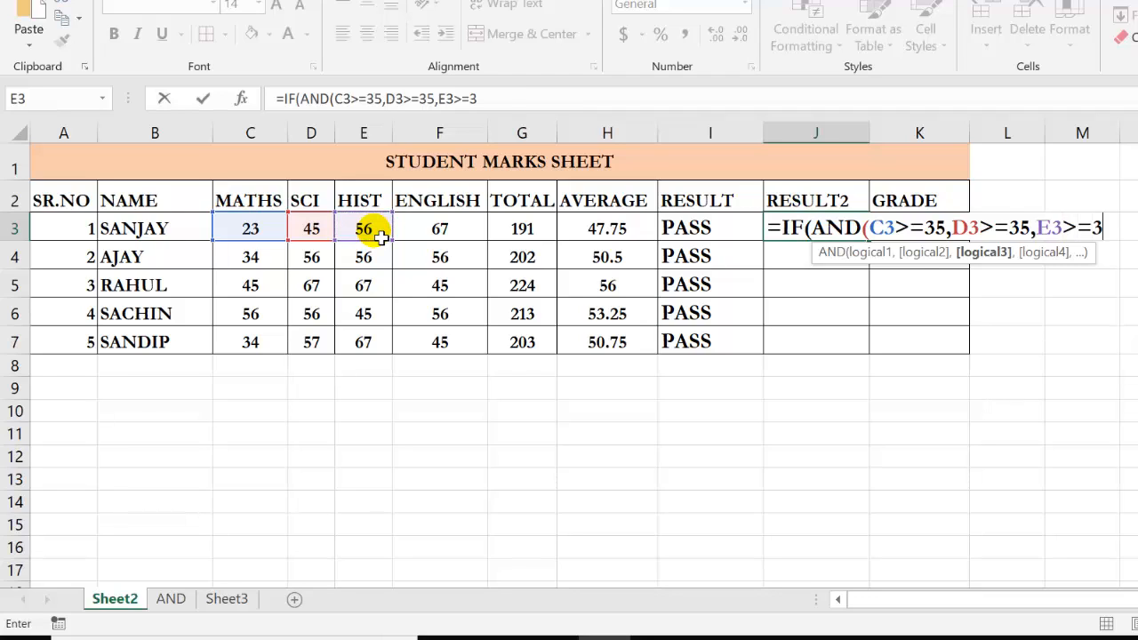
pyautogui.click(440, 229)
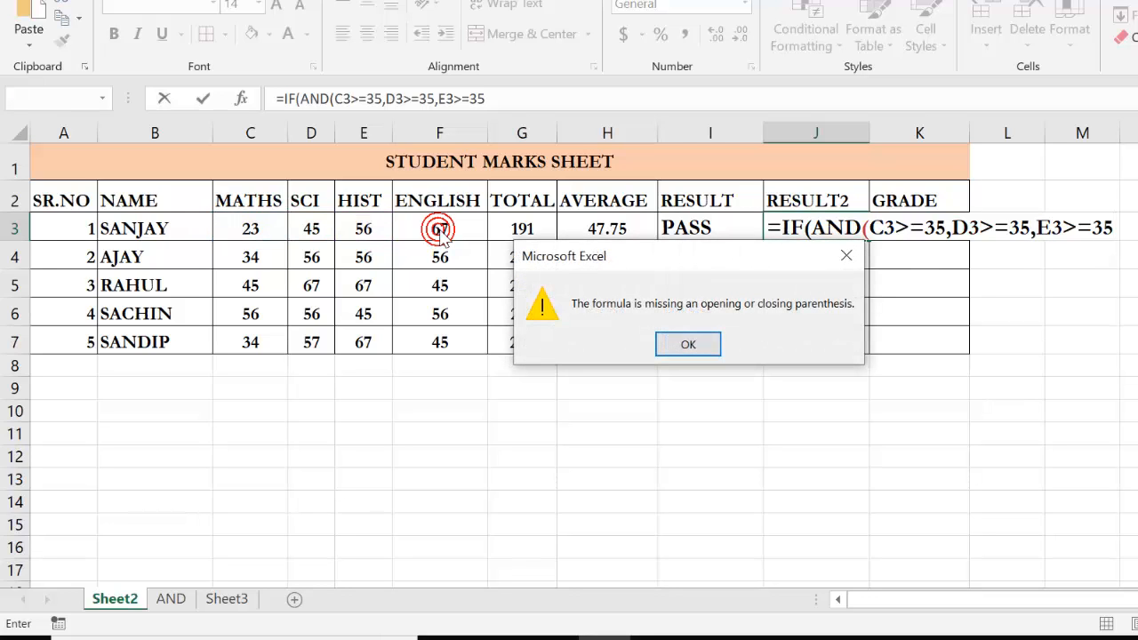
pyautogui.press('Return')
pyautogui.click(442, 230)
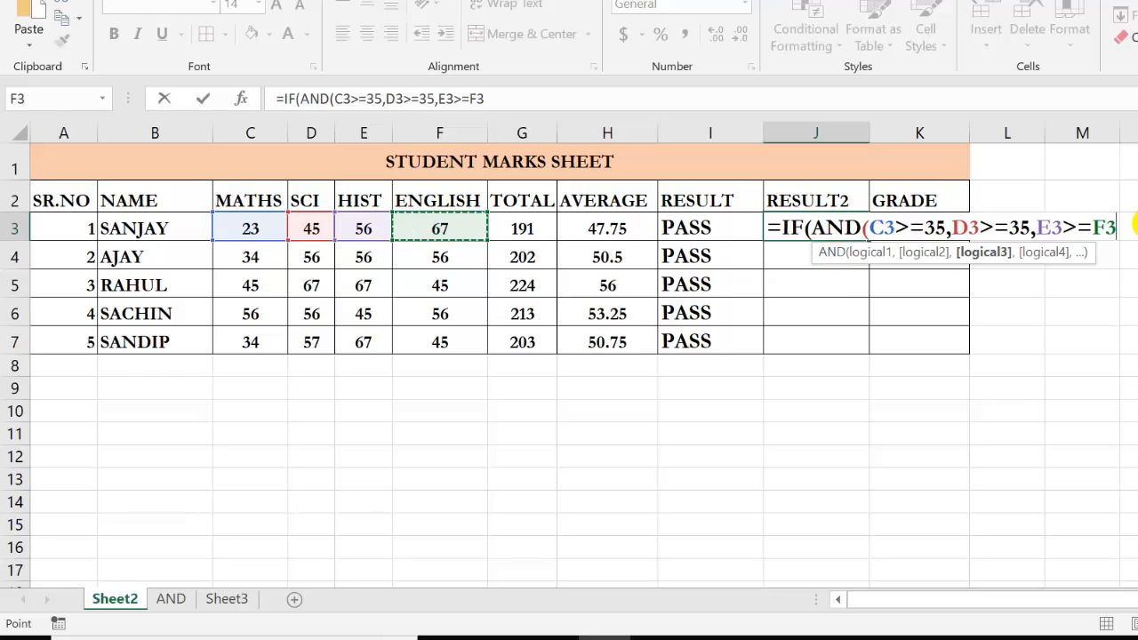
pyautogui.press('BackSpace')
pyautogui.press('BackSpace')
pyautogui.press('BackSpace')
pyautogui.press('BackSpace')
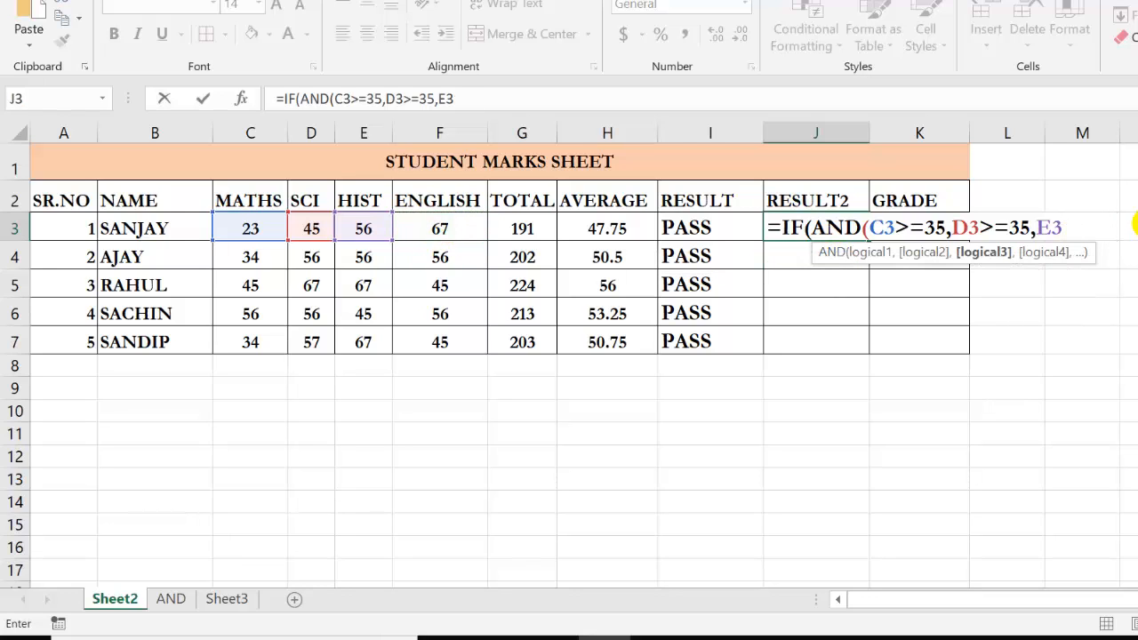
pyautogui.write('>=35')
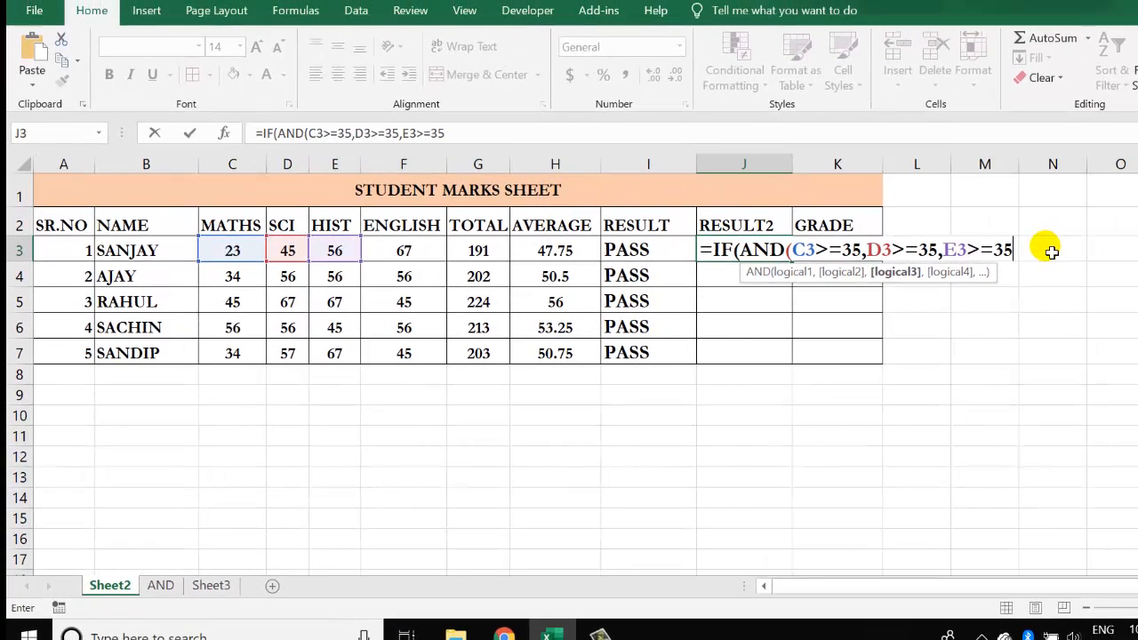
pyautogui.write(',')
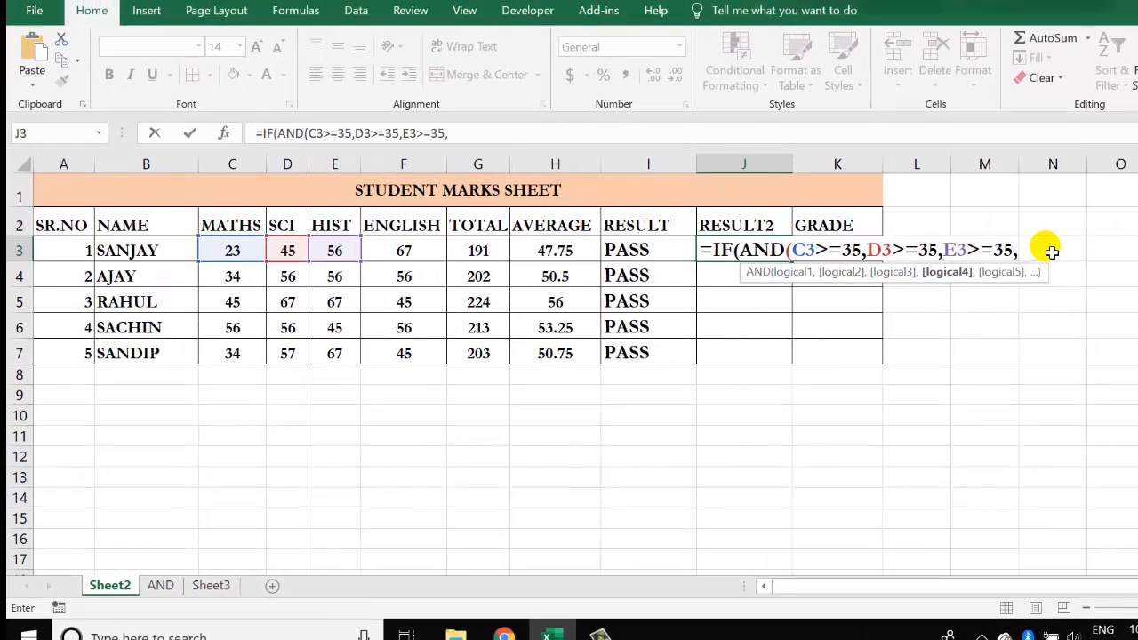
pyautogui.write('F')
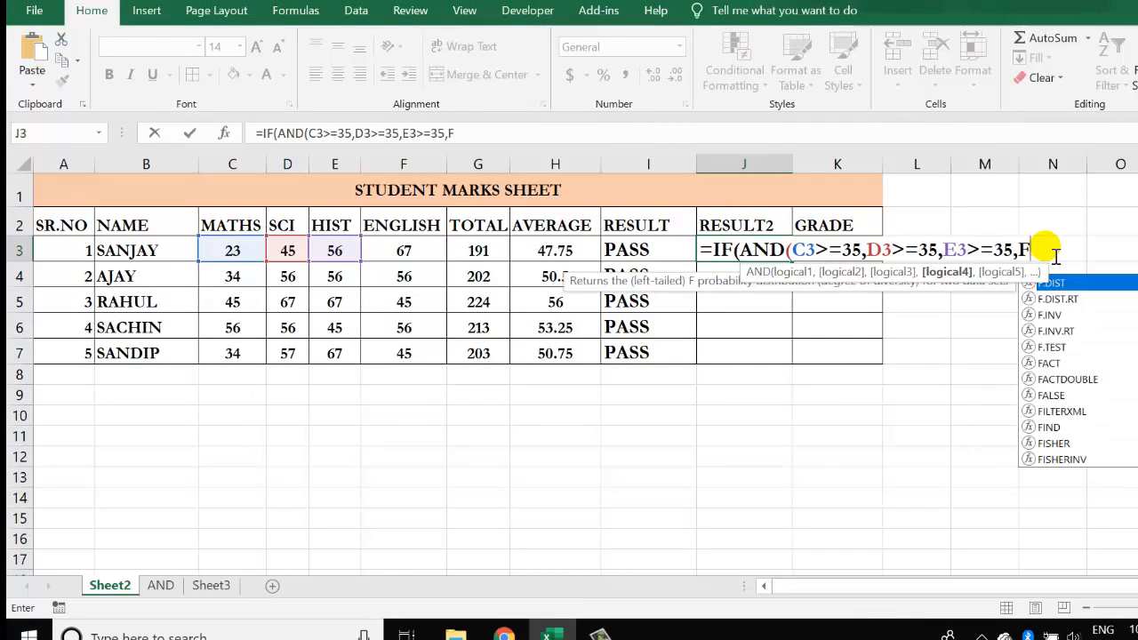
pyautogui.write('3>=')
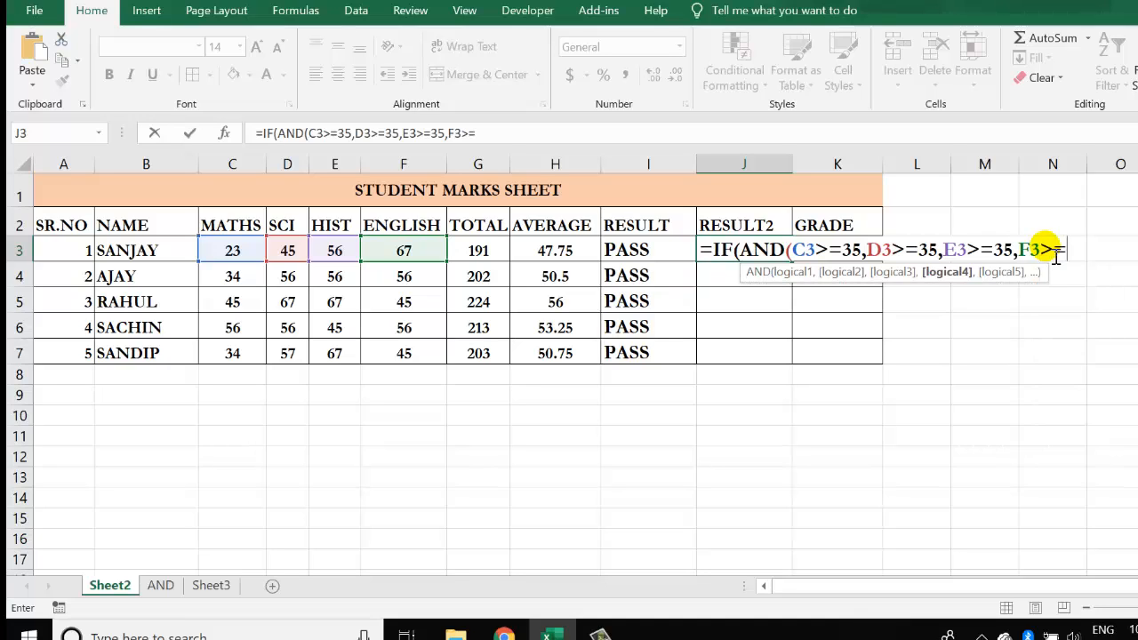
pyautogui.write('35')
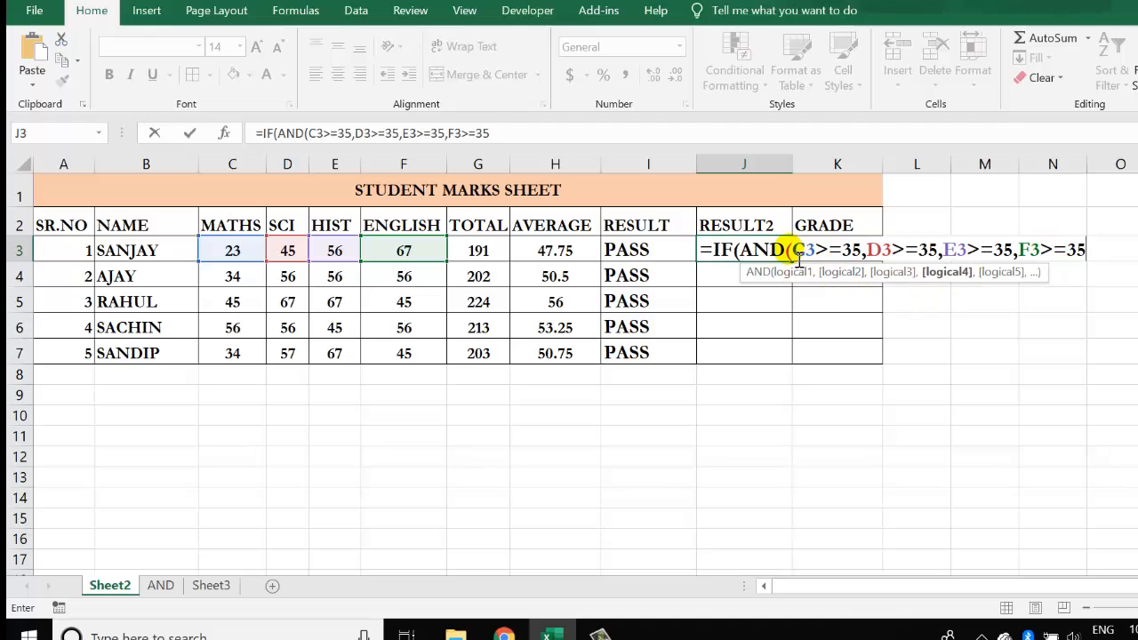
pyautogui.press('Return')
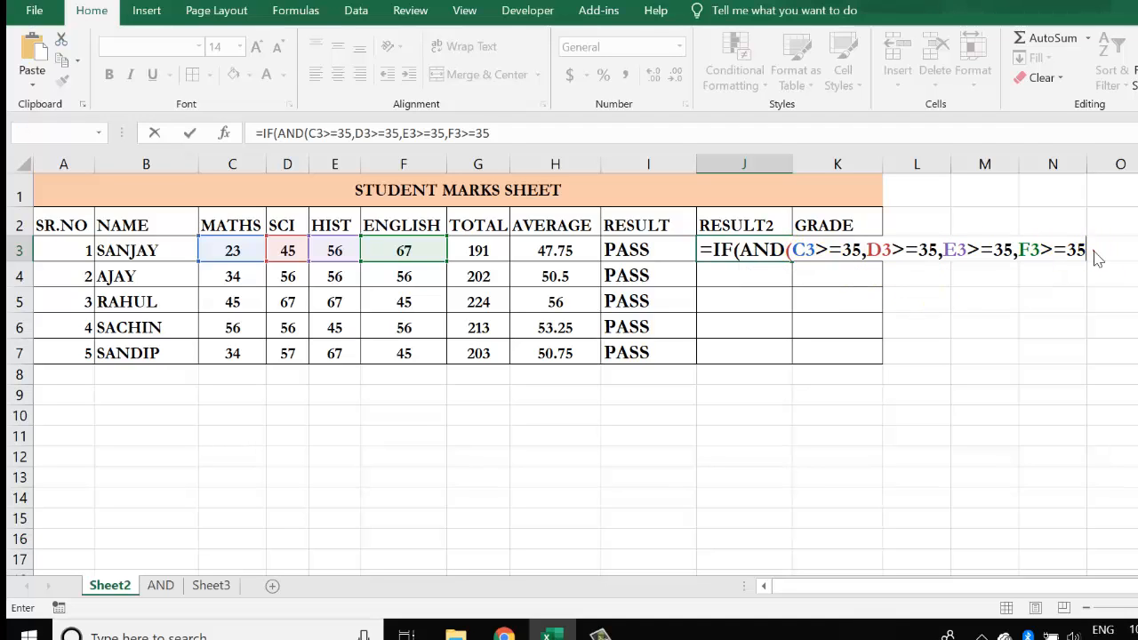
pyautogui.press('Return')
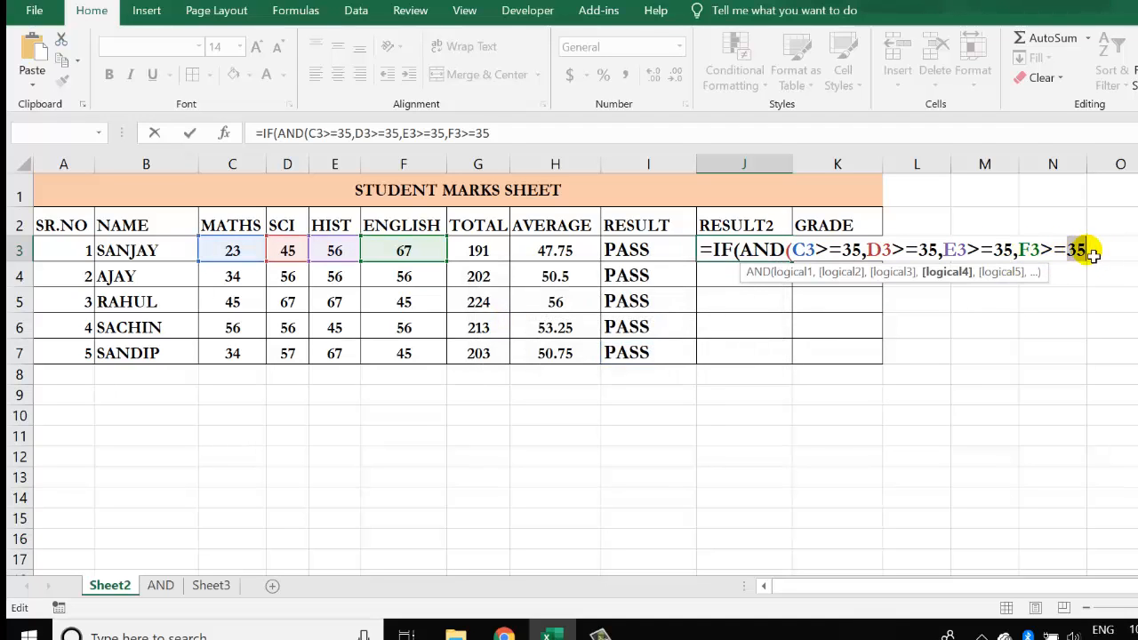
pyautogui.click(1100, 251)
pyautogui.press('Escape')
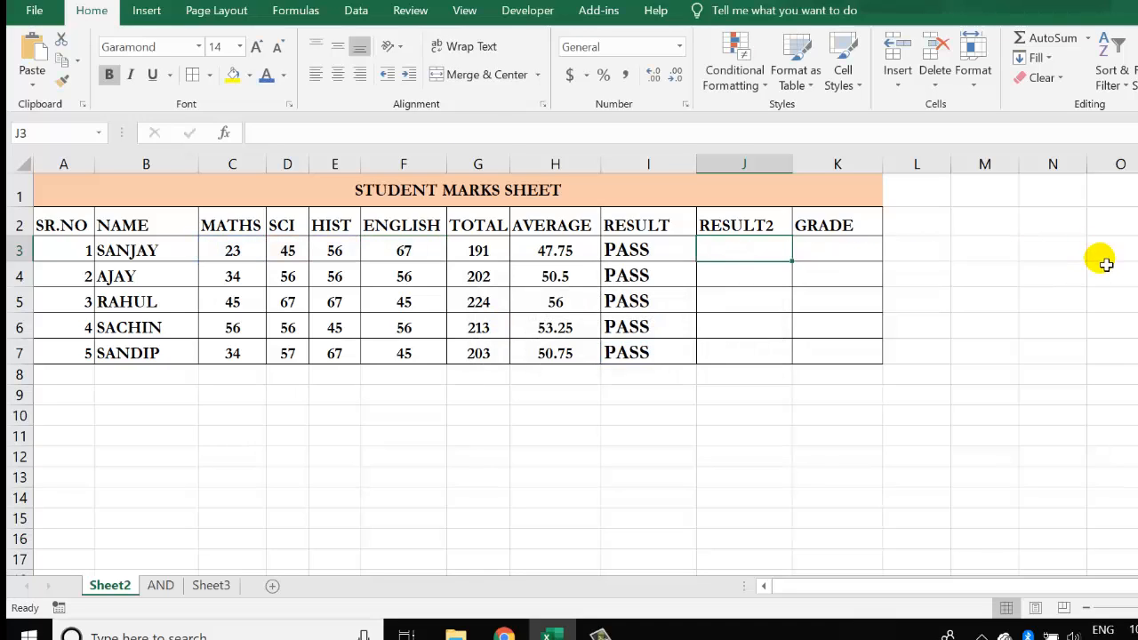
pyautogui.click(736, 260)
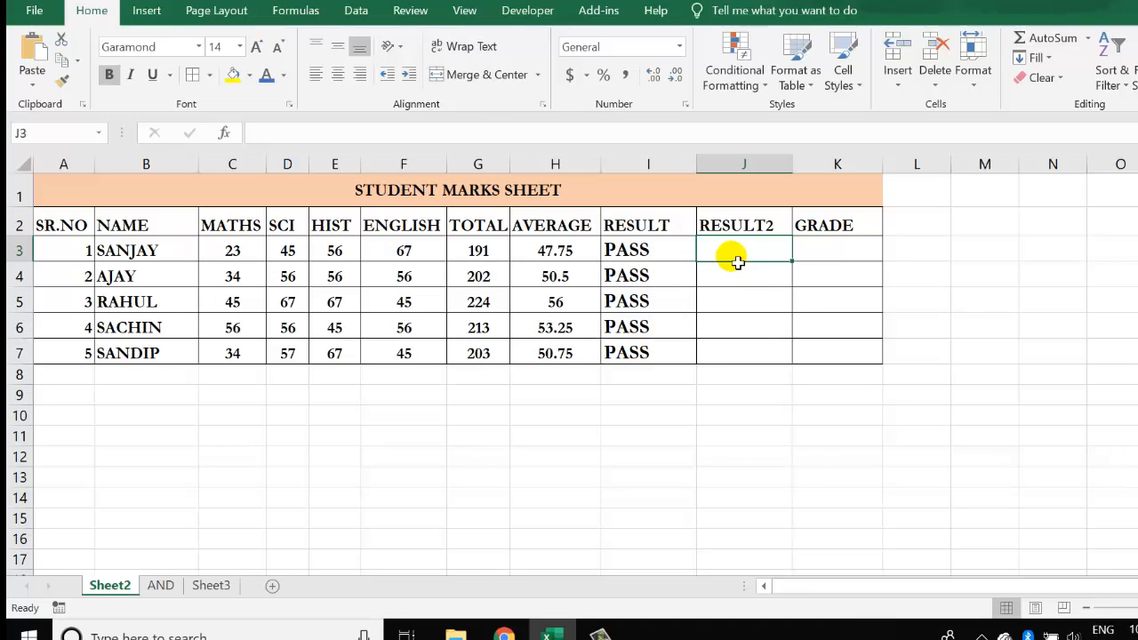
# Begin an IF formula in J3 whose AND test requires C3, D3, E3 and F3 each to be >=35.
pyautogui.write('=IF')
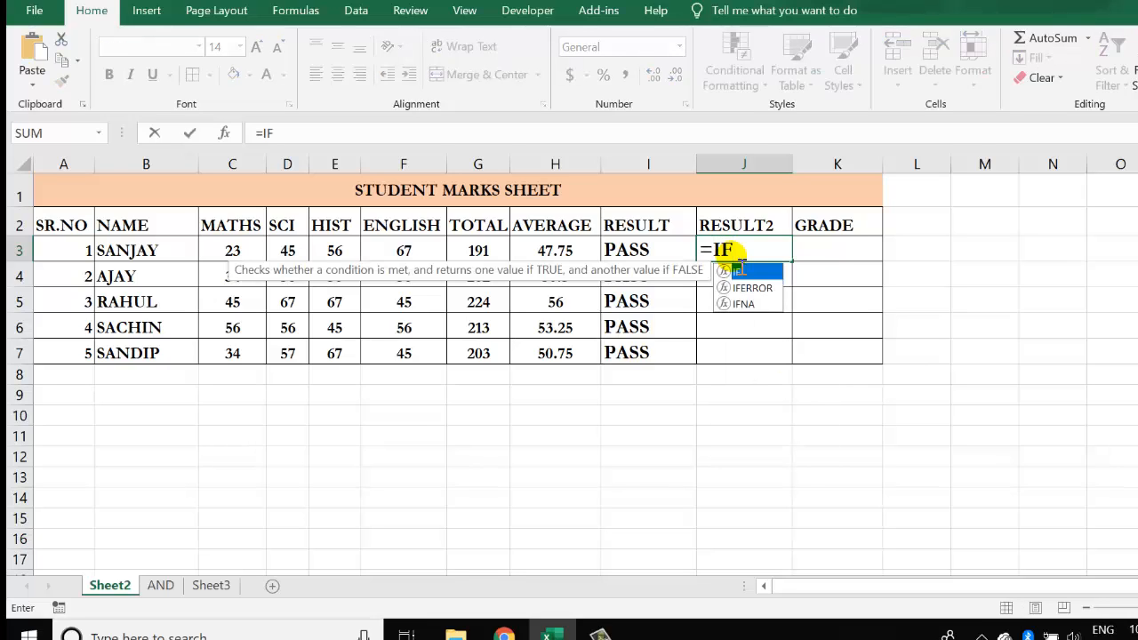
pyautogui.write('(AN')
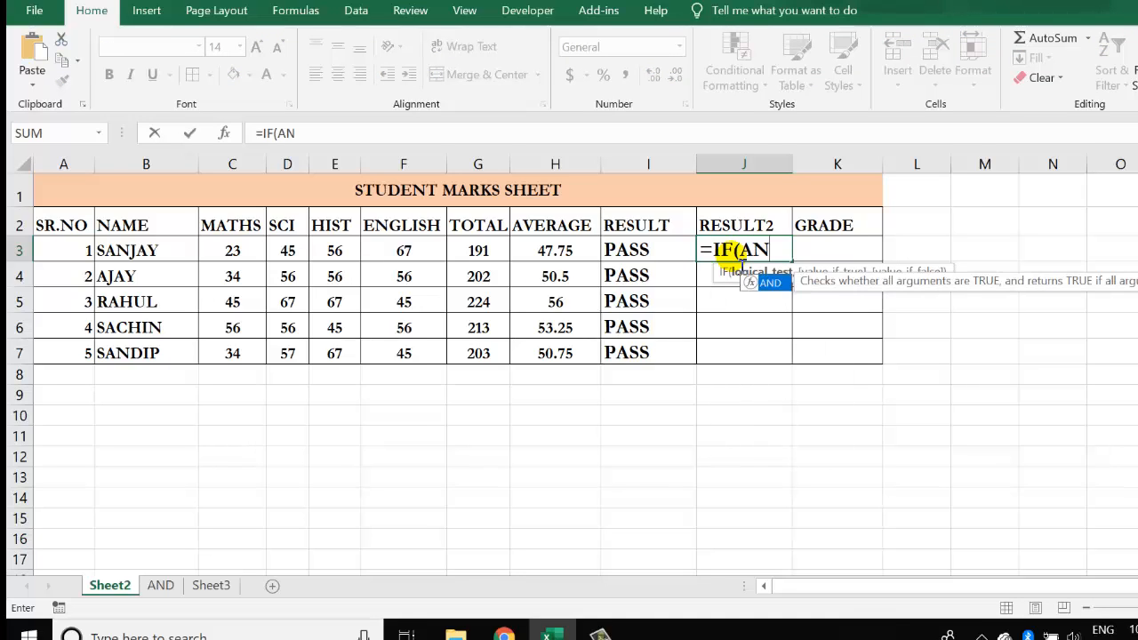
pyautogui.write('D(')
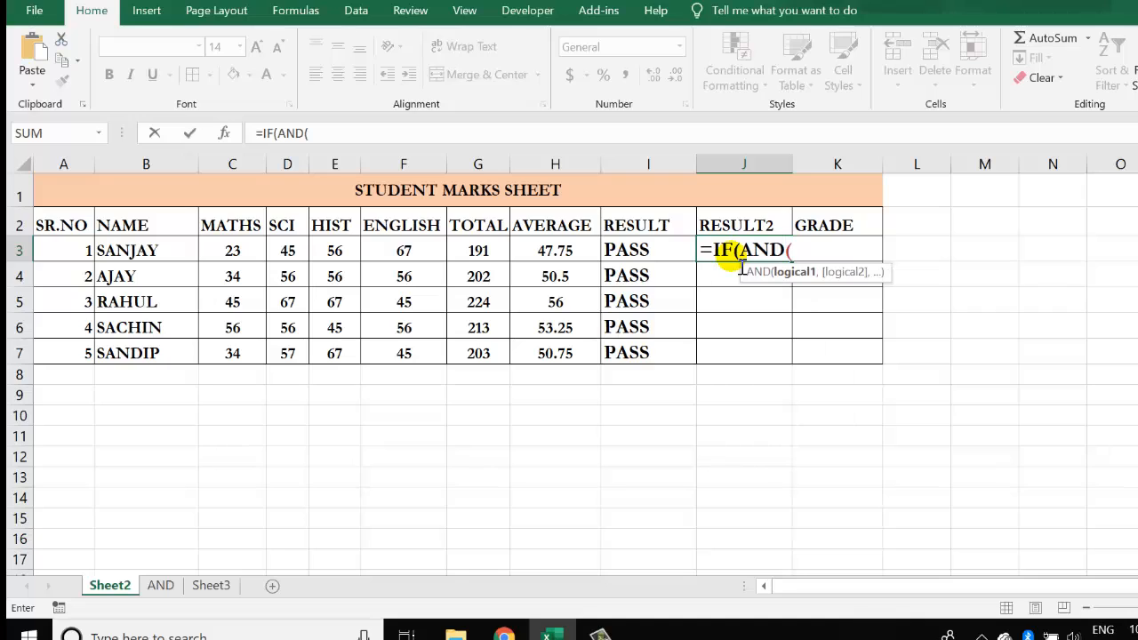
pyautogui.write('C3')
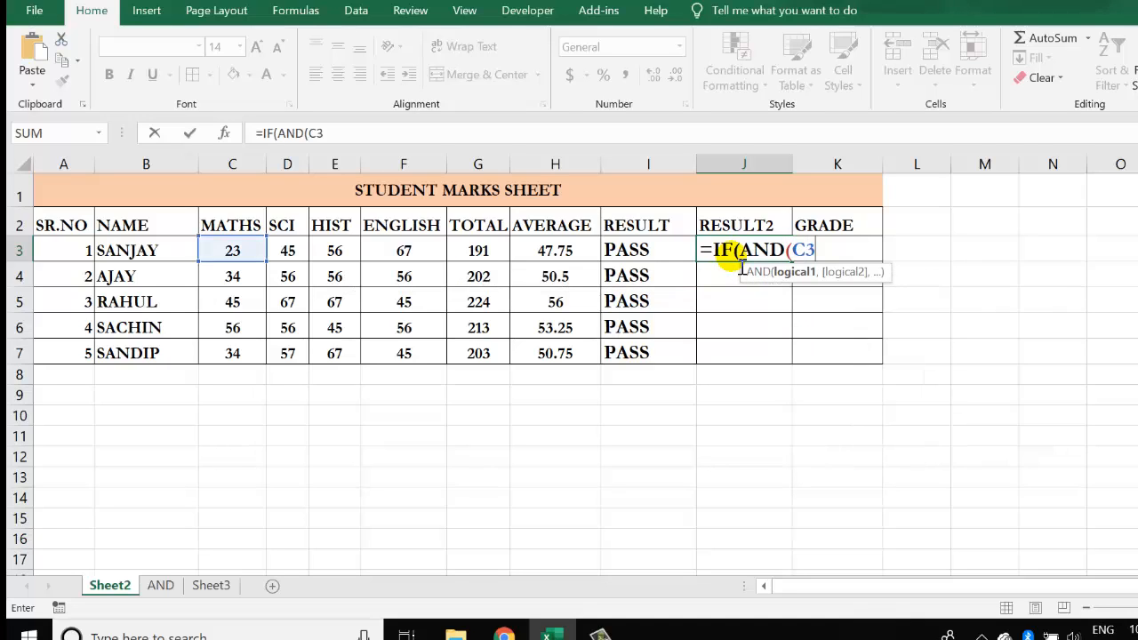
pyautogui.write('>=35,')
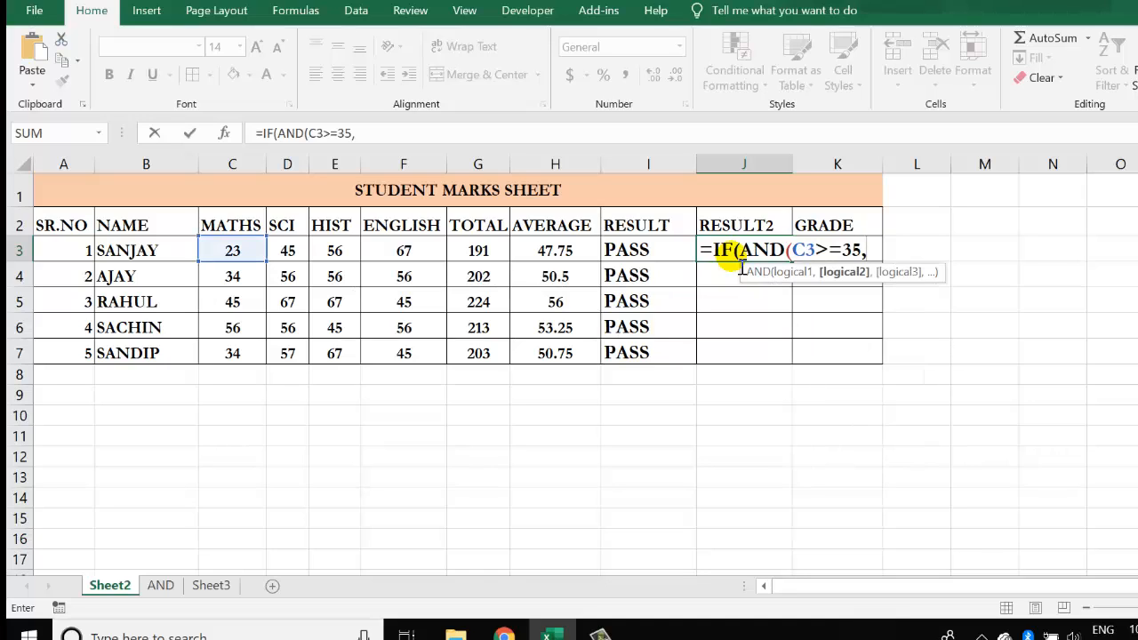
pyautogui.write('D3>=3')
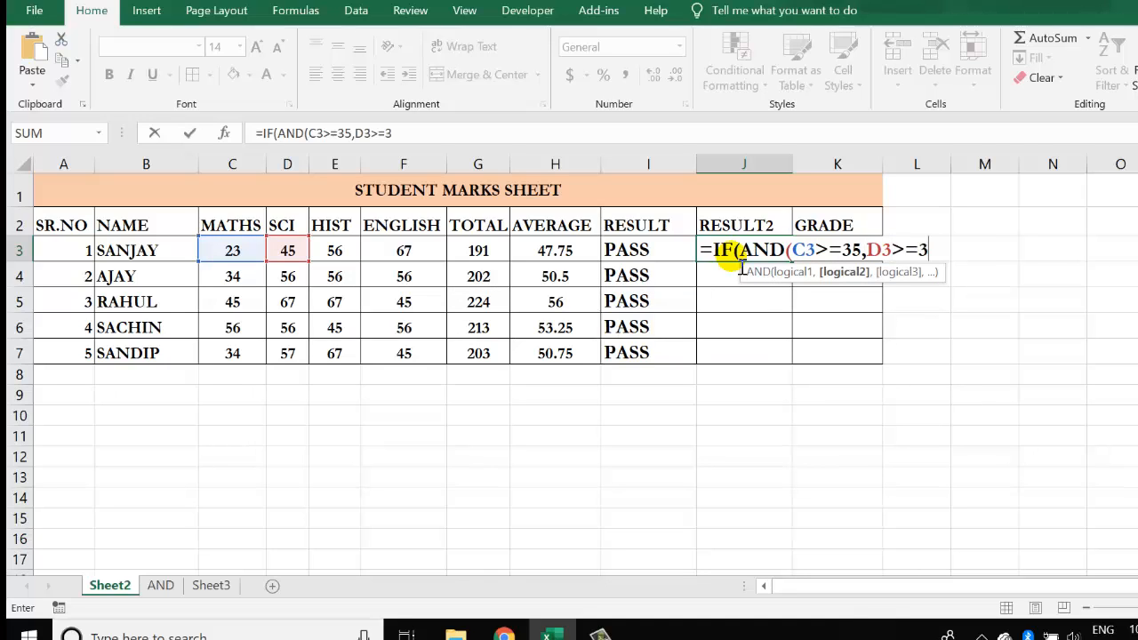
pyautogui.write('5,')
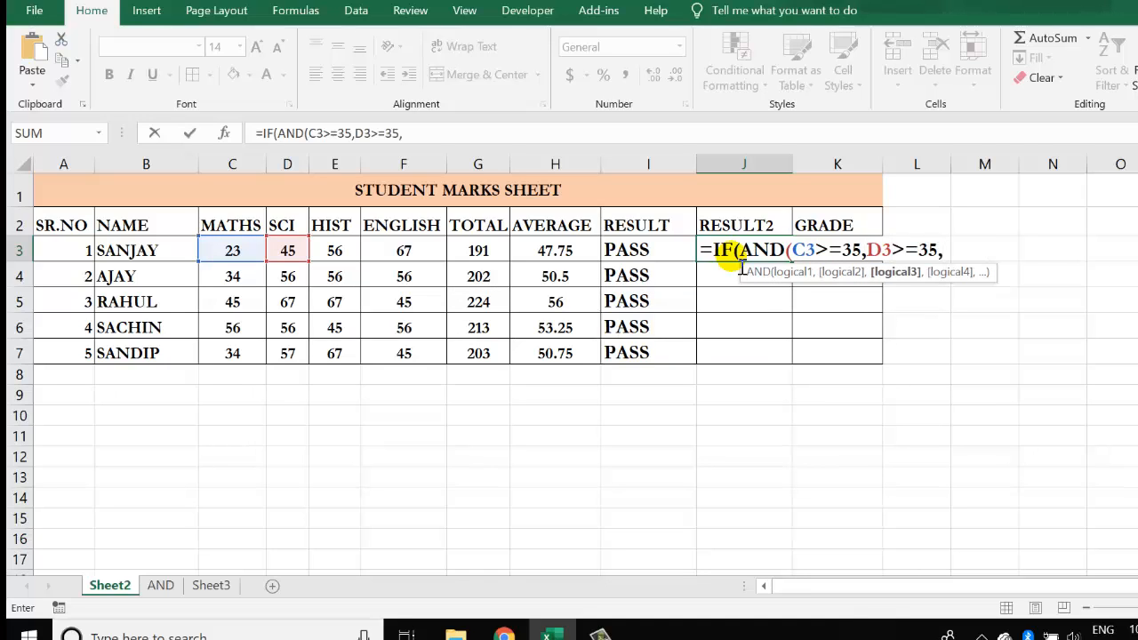
pyautogui.write('E3')
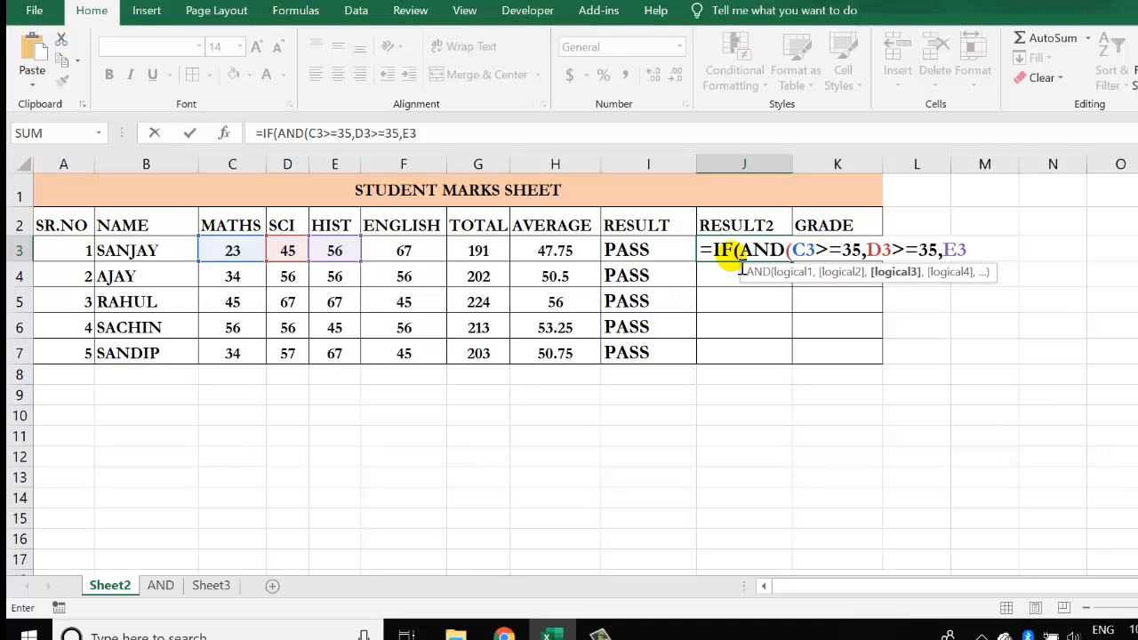
pyautogui.write('>=35,')
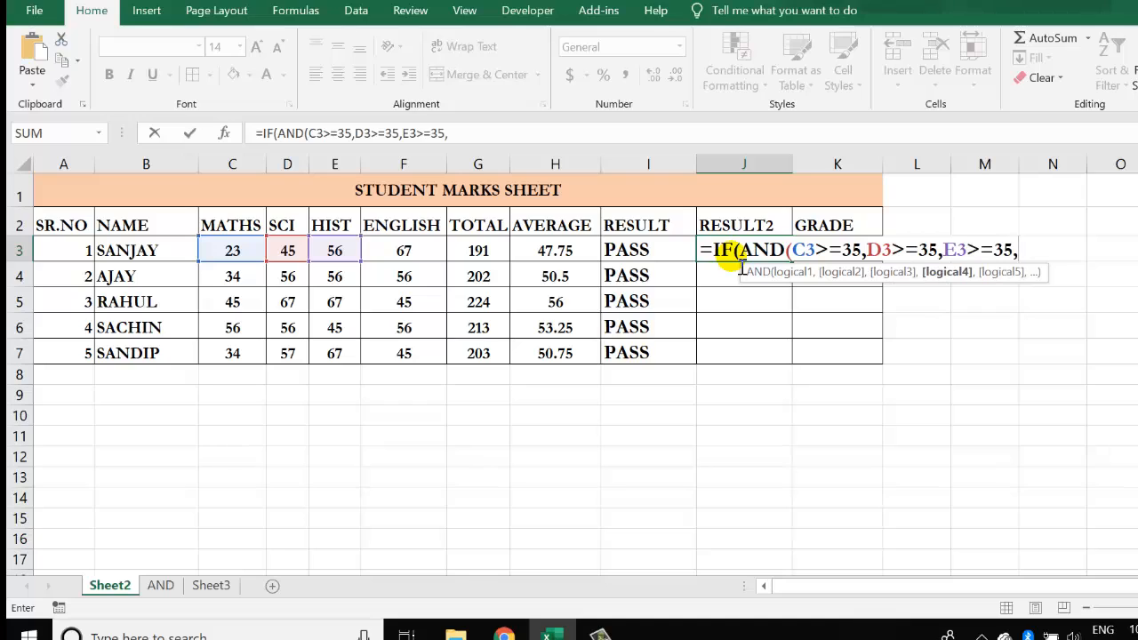
pyautogui.write('F3')
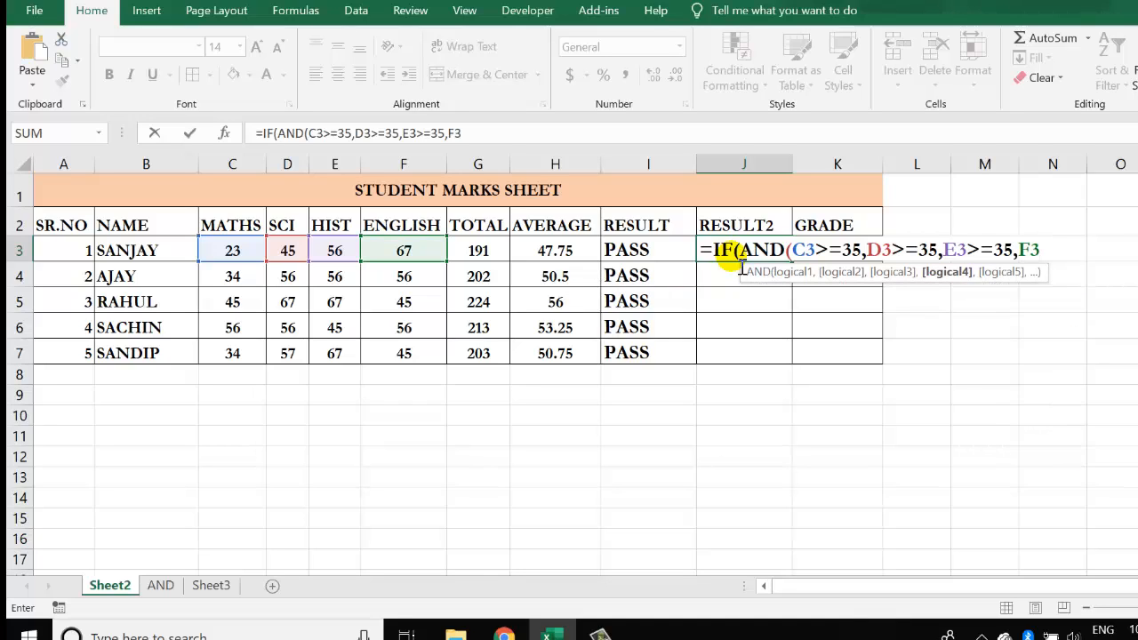
pyautogui.write('>=35)')
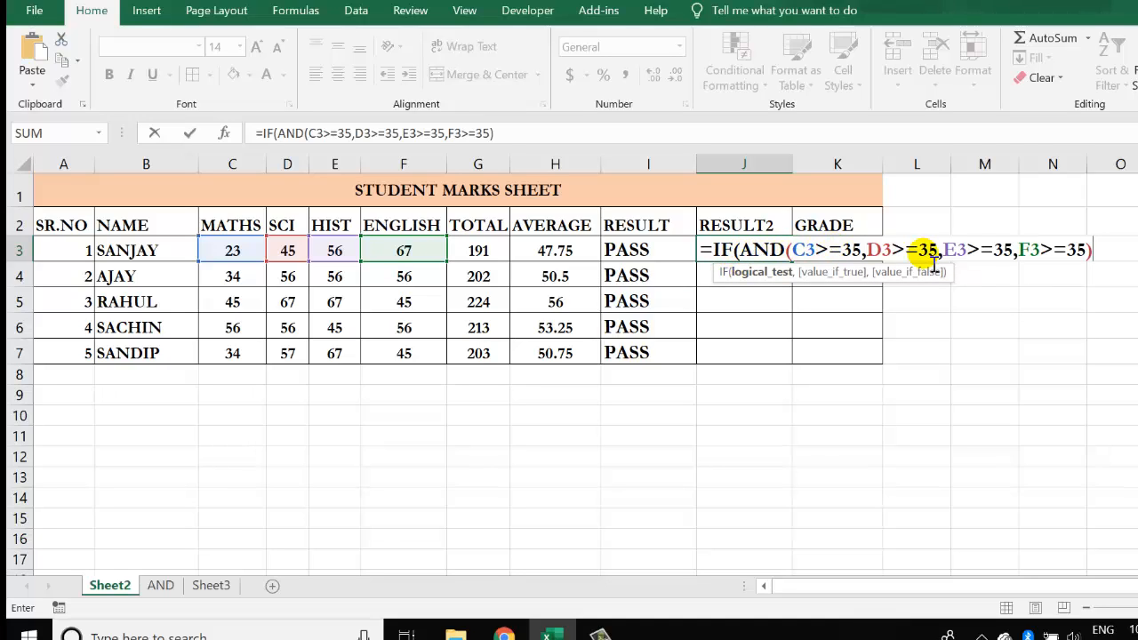
# Complete the IF formula in J3 with "PASS" as the true value and "FAIL" as the false value.
pyautogui.write(',')
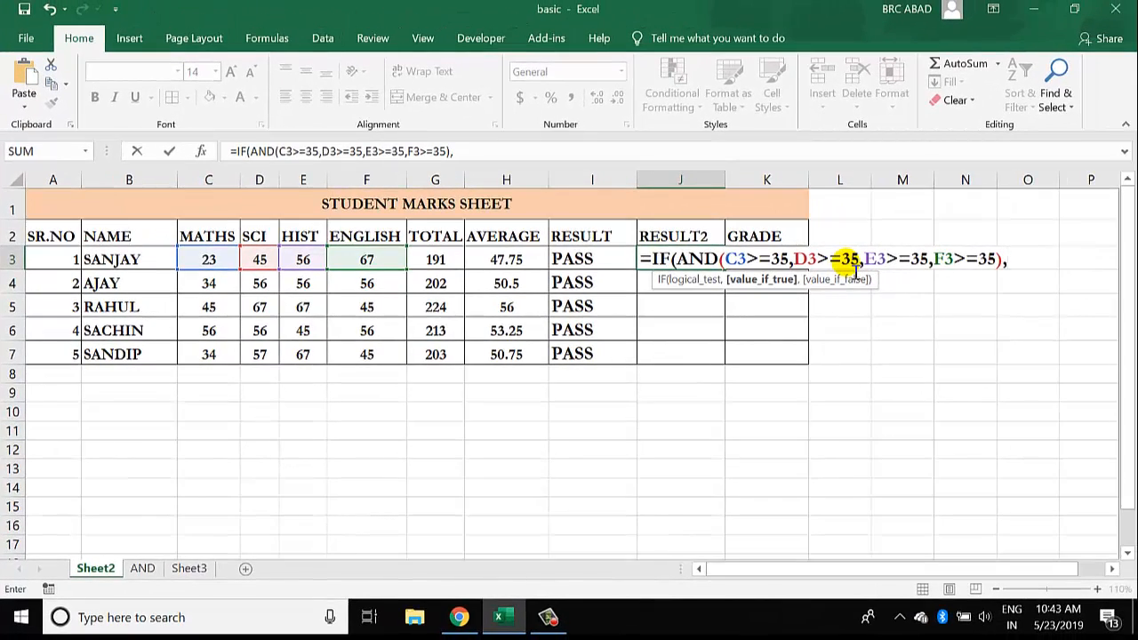
pyautogui.write('"')
pyautogui.write('P')
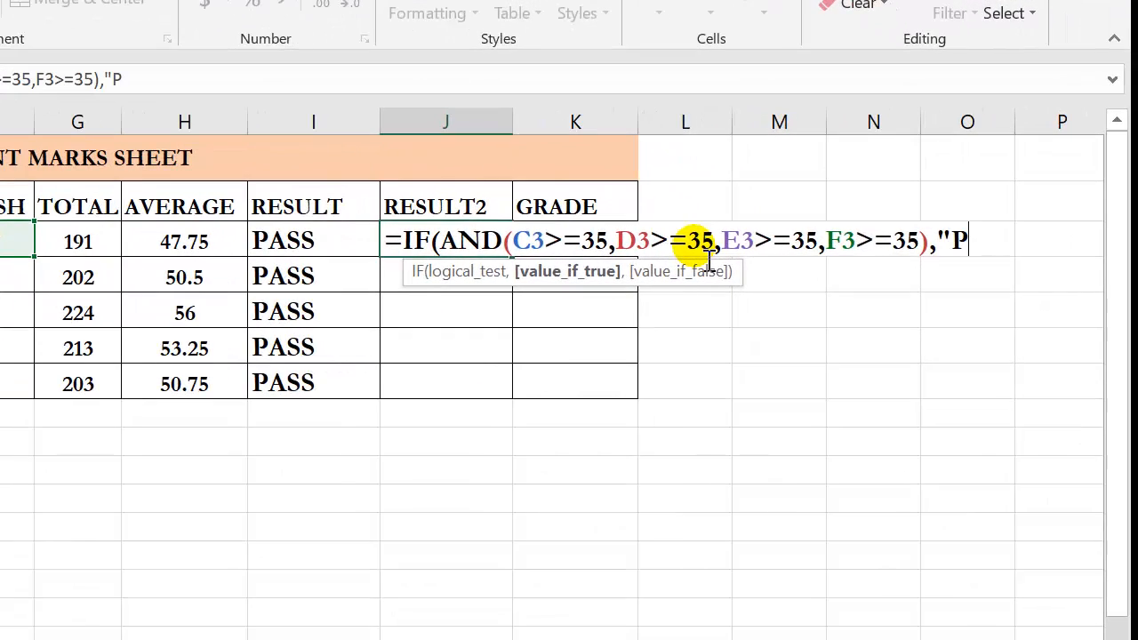
pyautogui.write('ASS')
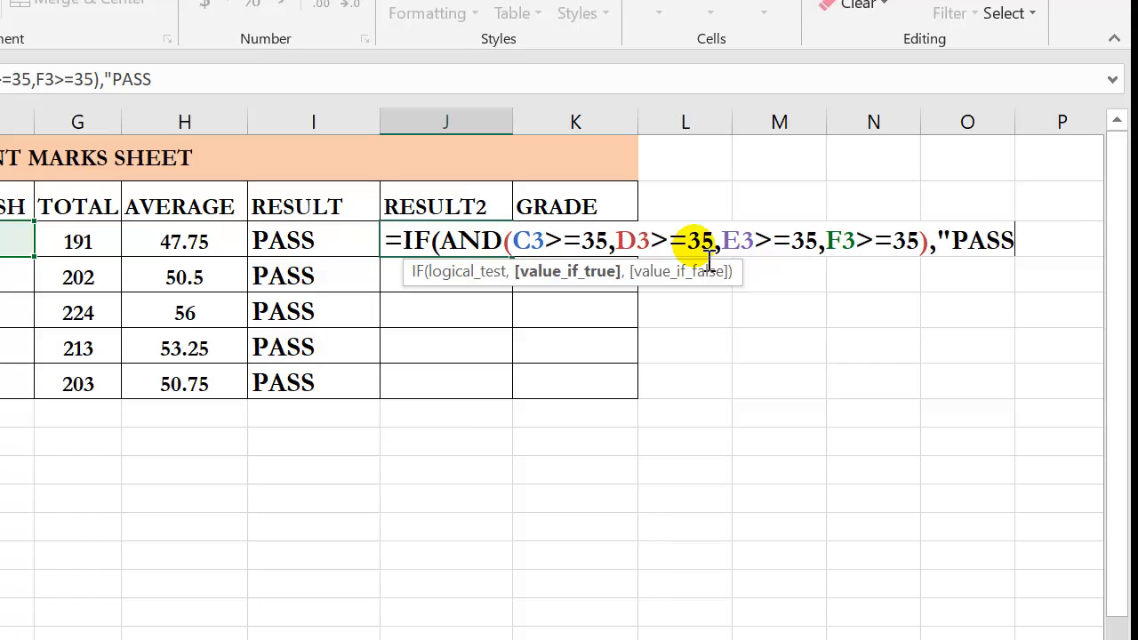
pyautogui.write('","')
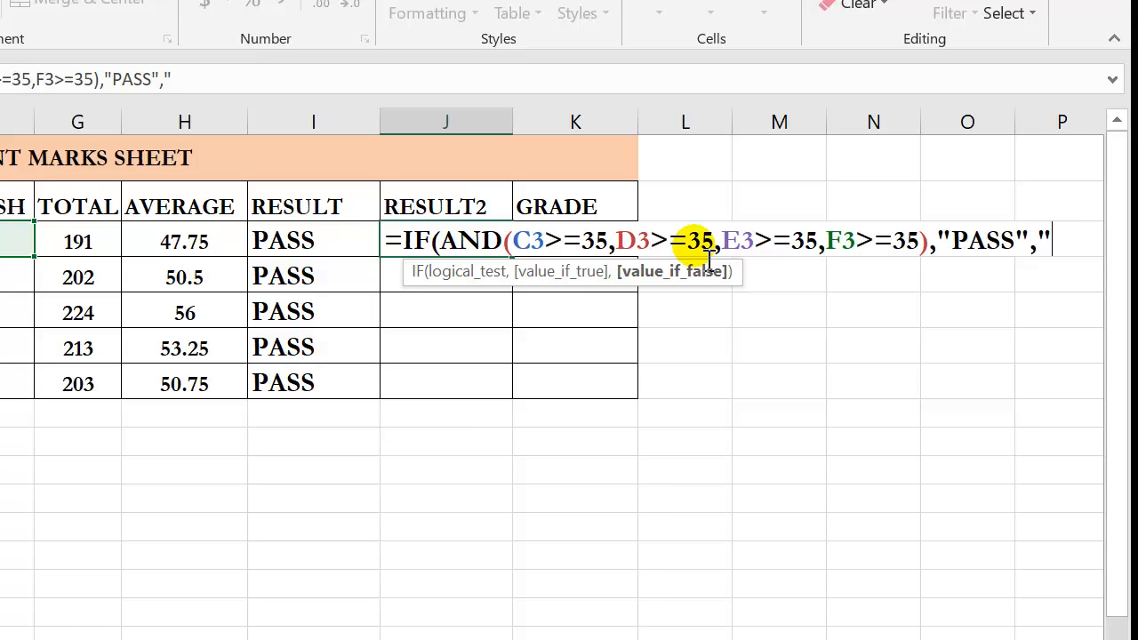
pyautogui.write('FAIL')
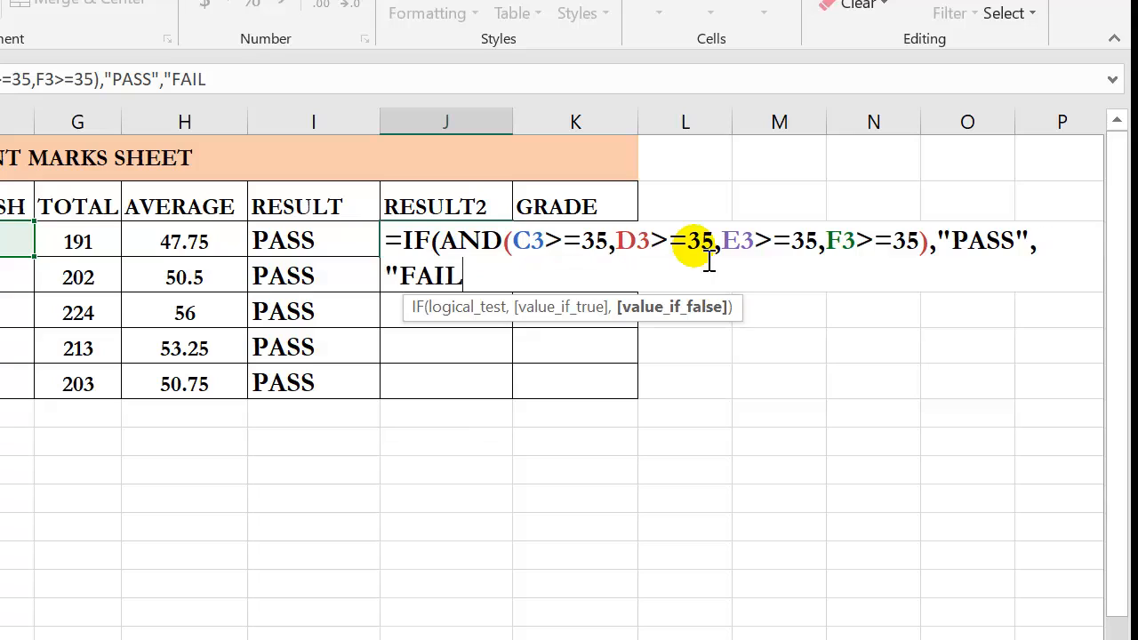
pyautogui.write('")')
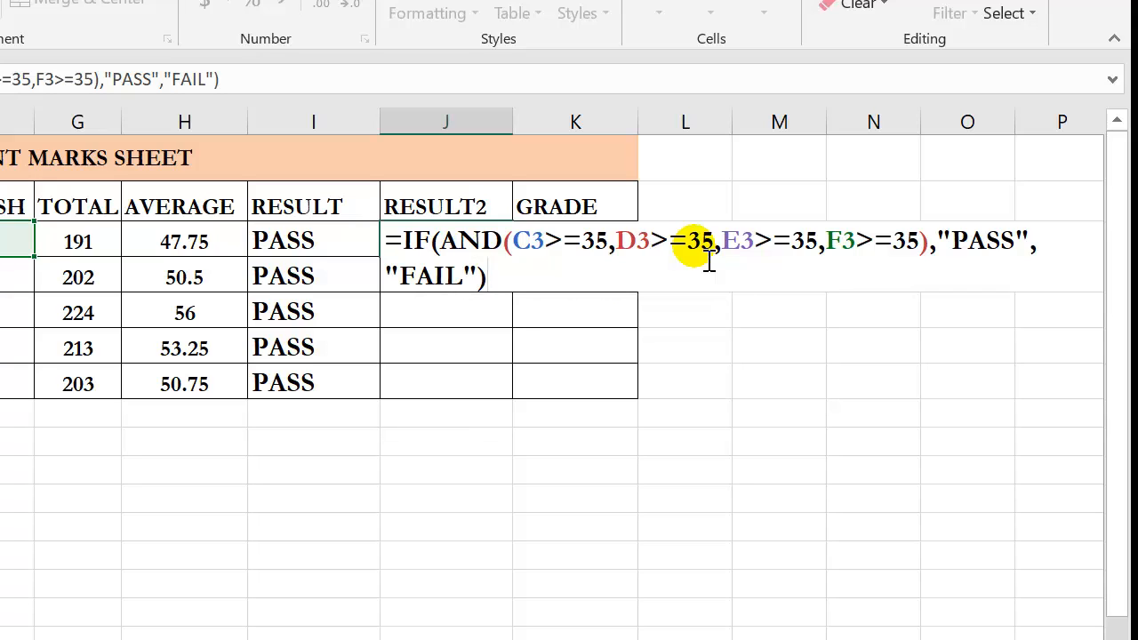
pyautogui.press('Return')
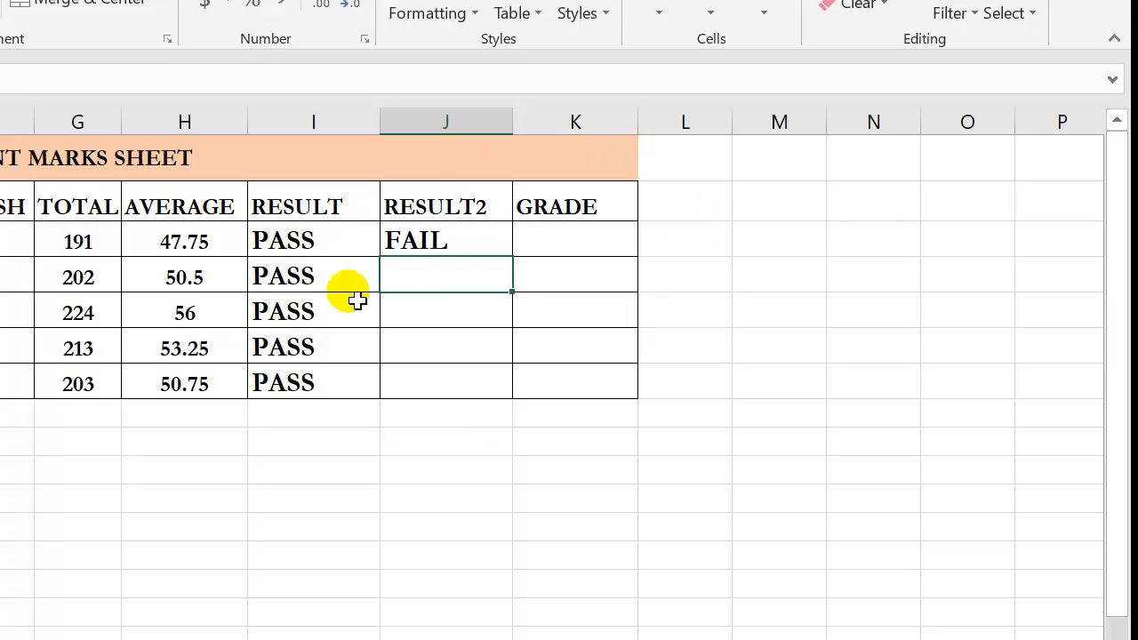
# Set the first student's MATHS mark in C3 to 35 and check the four subject marks in C3:F3.
pyautogui.click(473, 248)
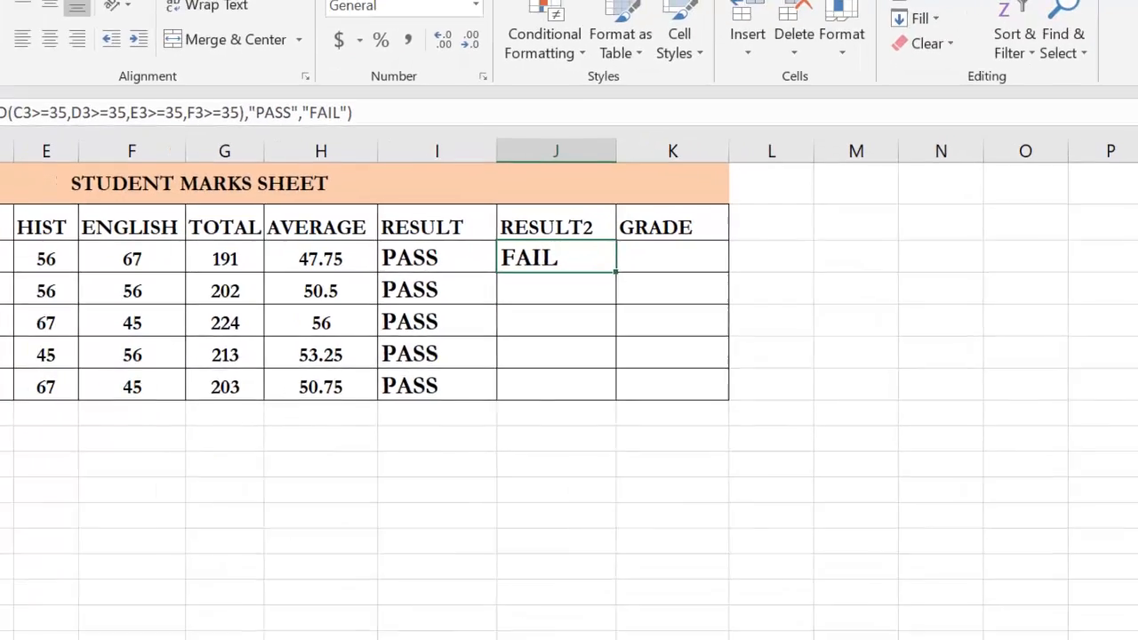
pyautogui.click(189, 290)
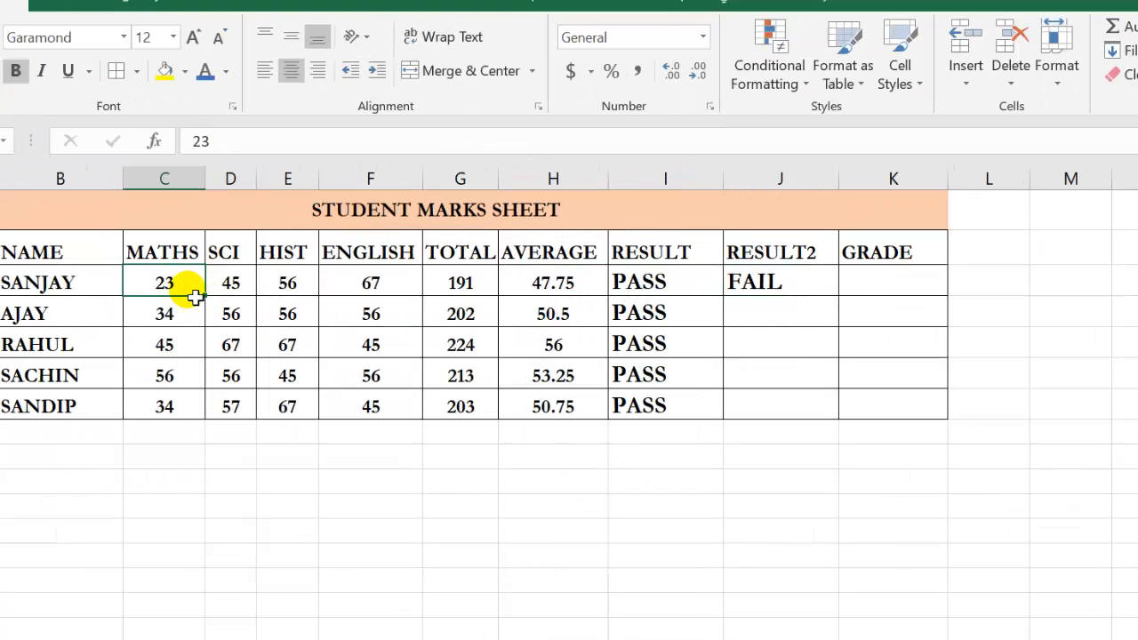
pyautogui.write('35')
pyautogui.click(224, 298)
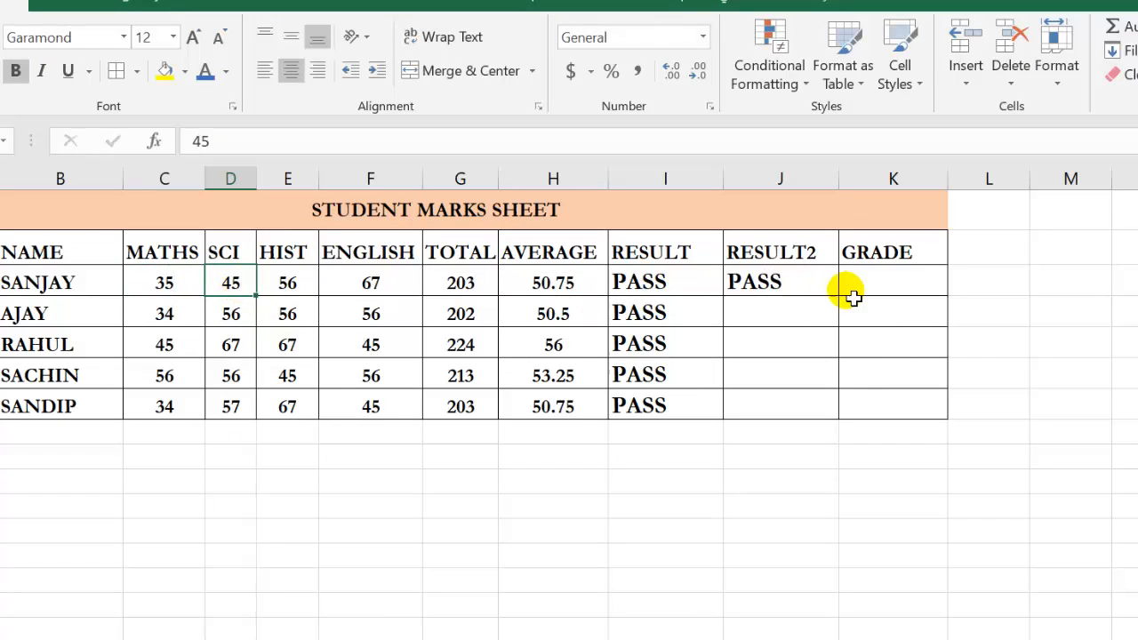
pyautogui.moveTo(167, 285); pyautogui.dragTo(356, 302)
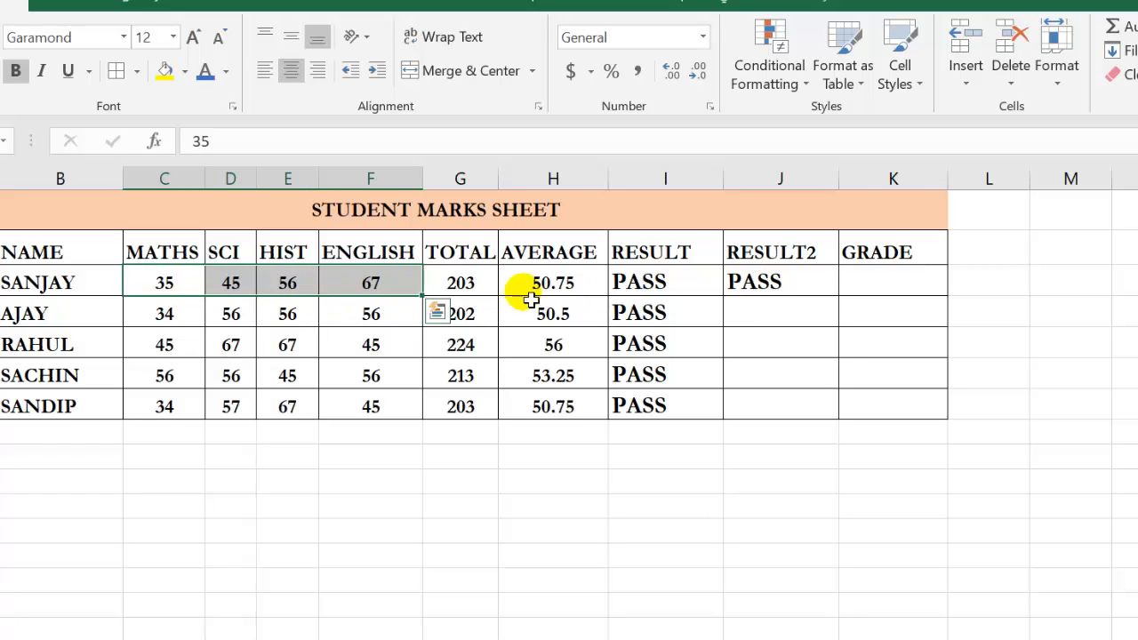
# Set the first student's HIST mark in E3 to 34.
pyautogui.click(274, 292)
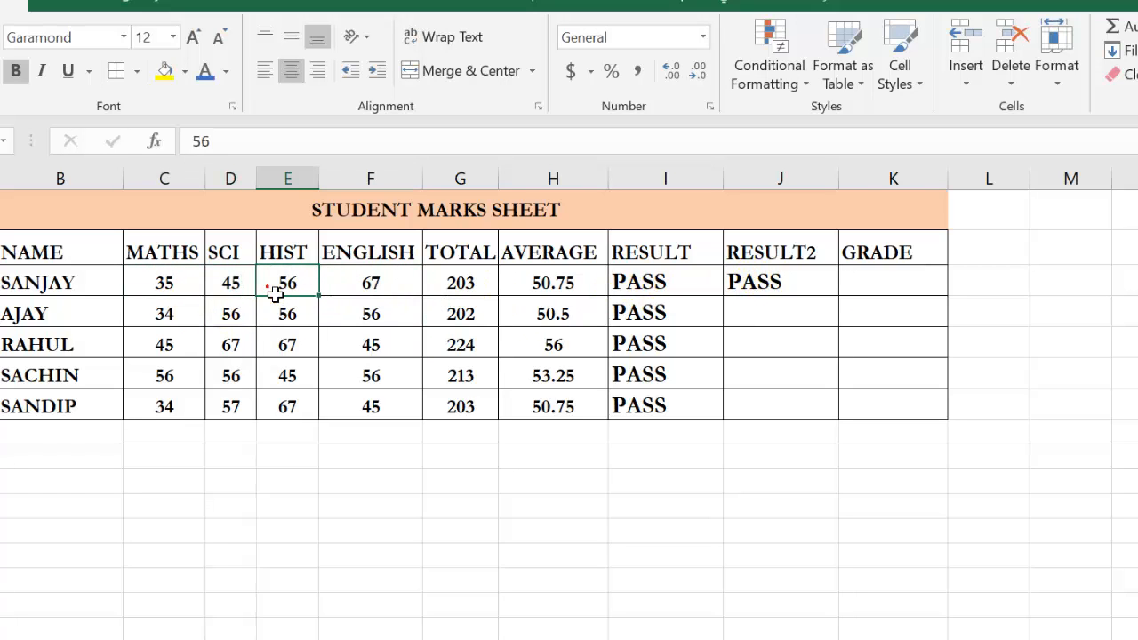
pyautogui.write('34')
pyautogui.press('Return')
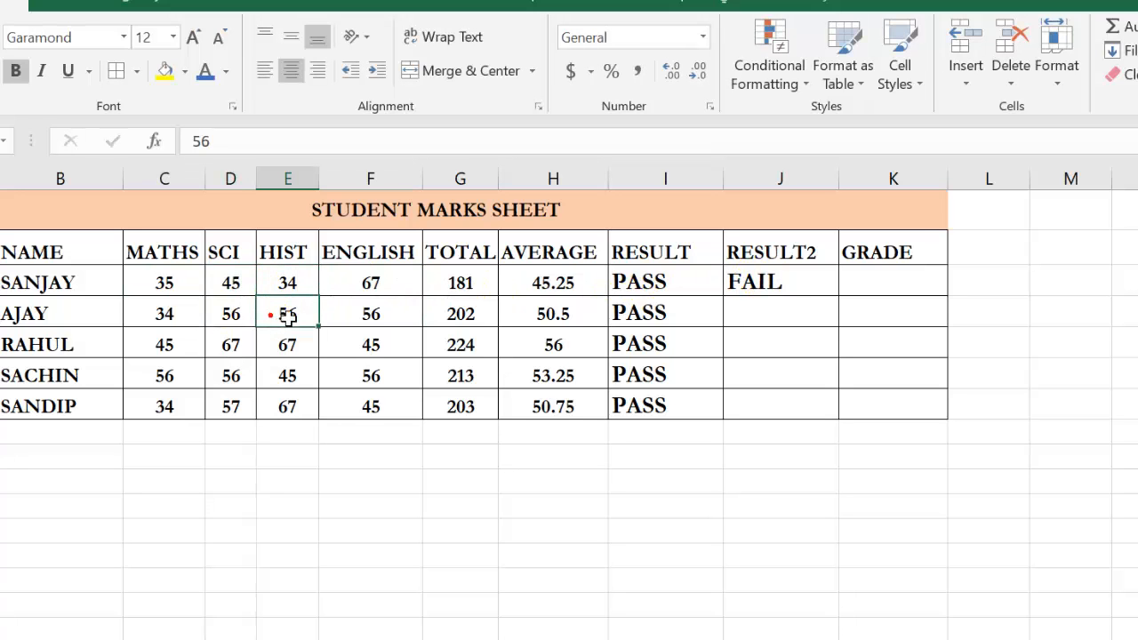
# Compare the average-based IF formula in I3 with the IF/AND formula in J3, focusing on its AND condition.
pyautogui.click(779, 291)
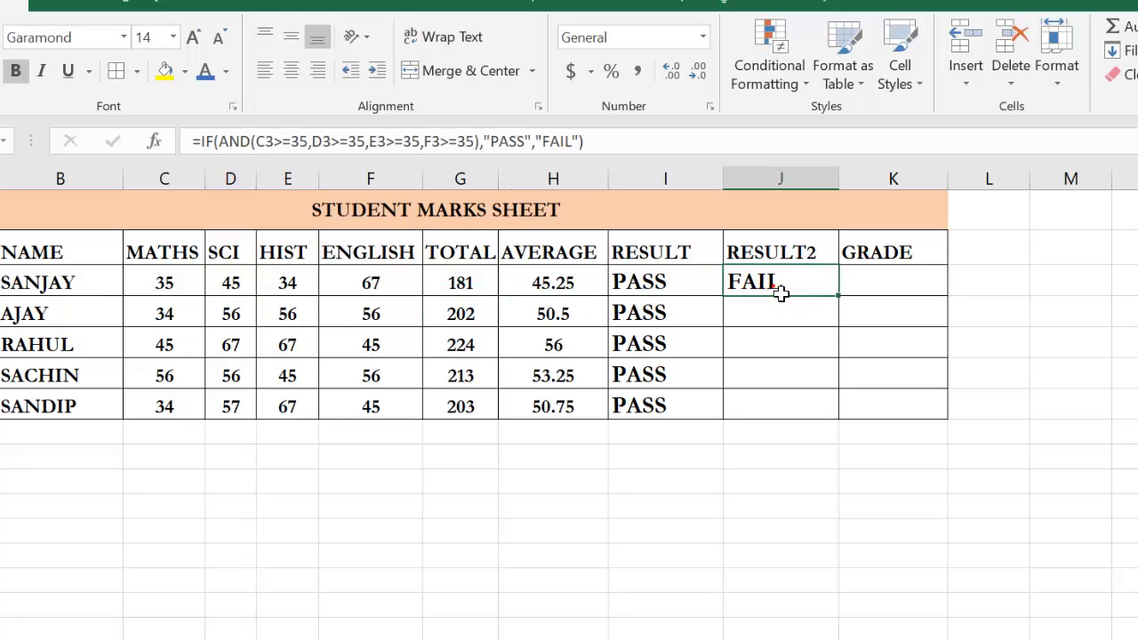
pyautogui.doubleClick(780, 295)
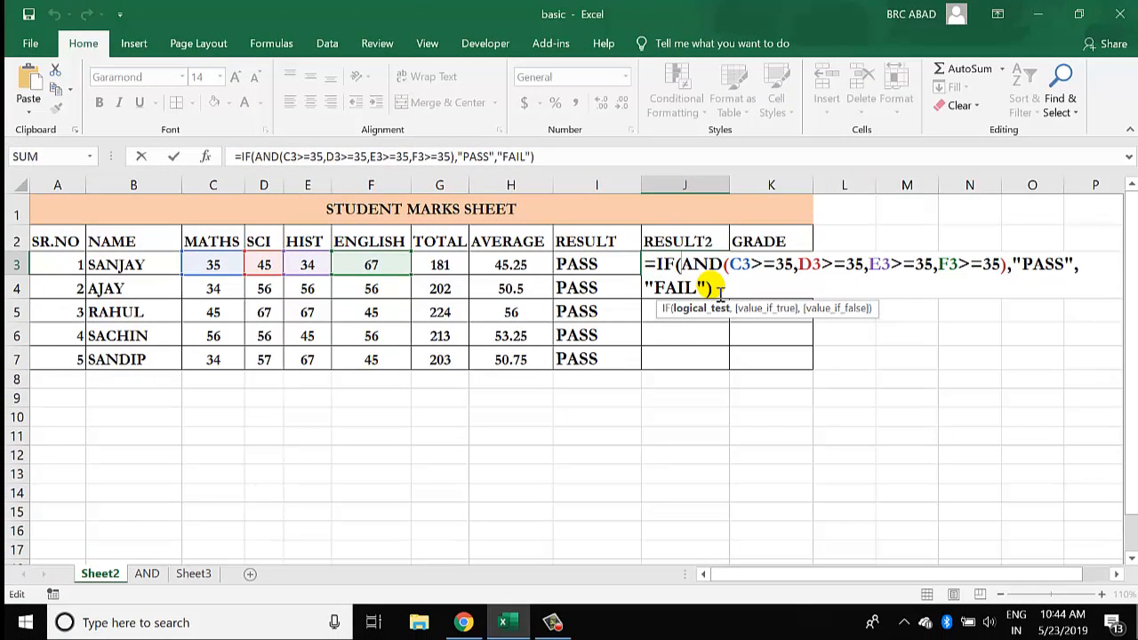
pyautogui.press('Escape')
pyautogui.doubleClick(605, 267)
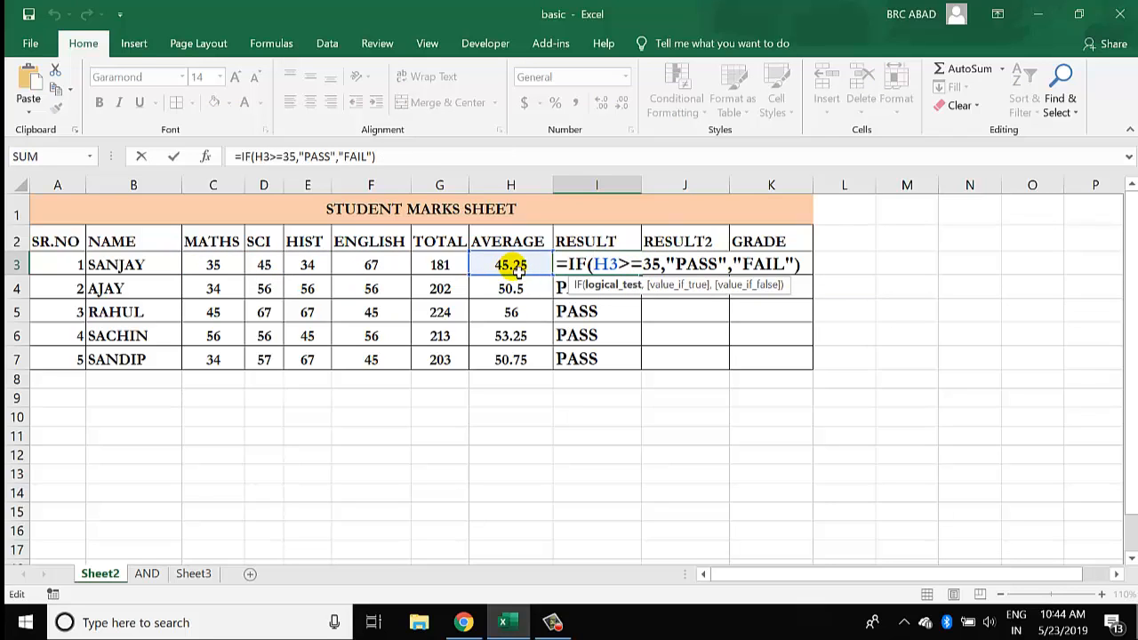
pyautogui.click(674, 267)
pyautogui.doubleClick(675, 268)
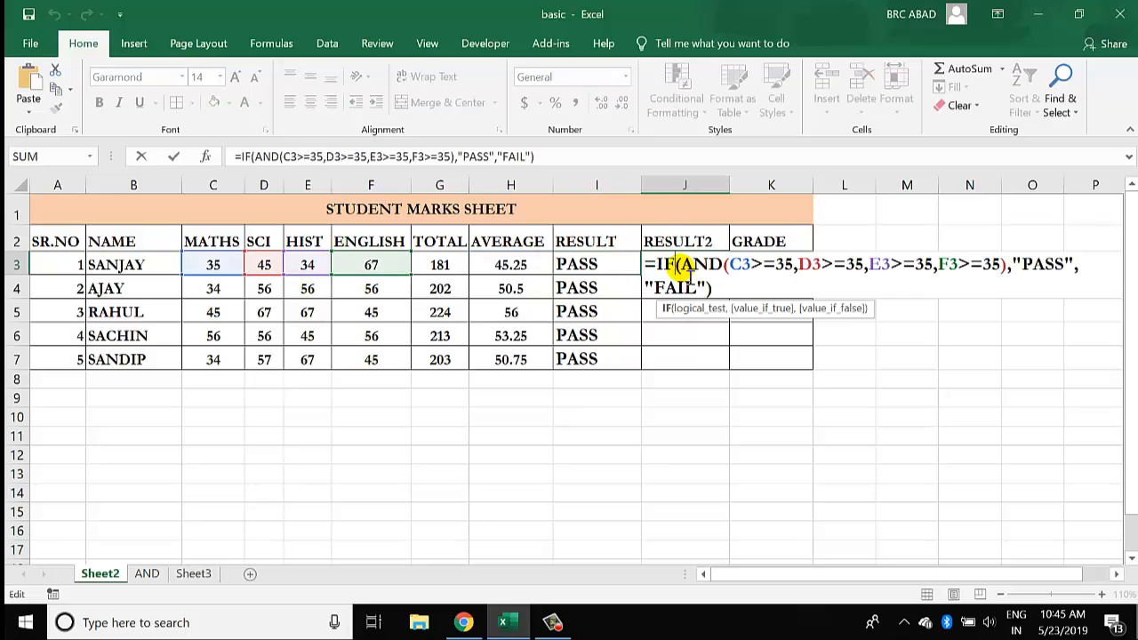
pyautogui.moveTo(683, 266); pyautogui.dragTo(1011, 273)
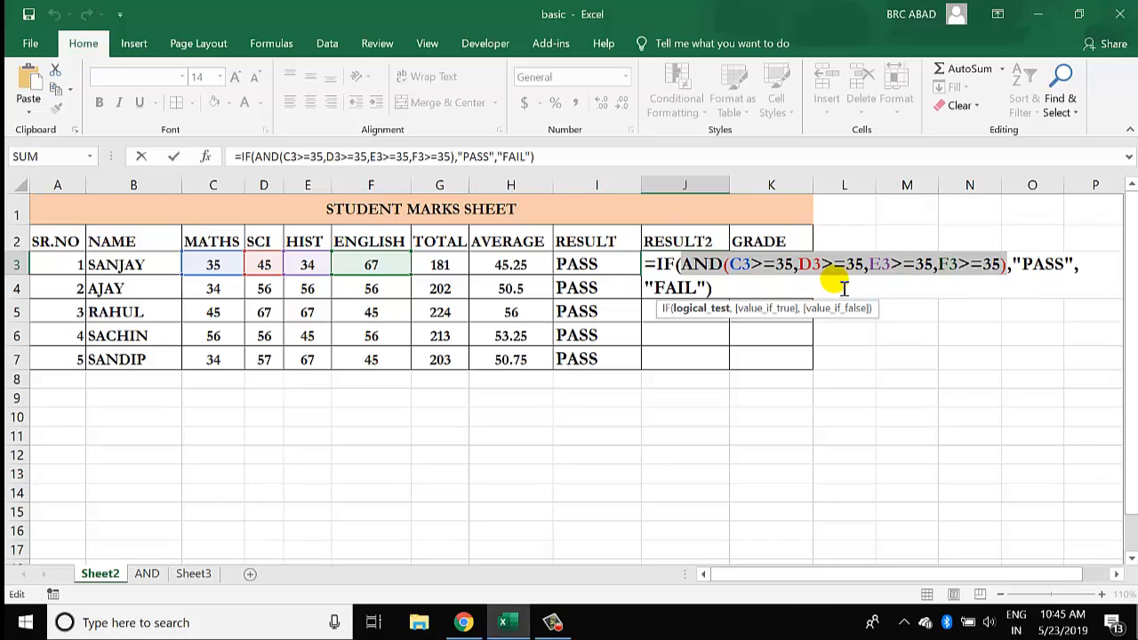
pyautogui.press('Escape')
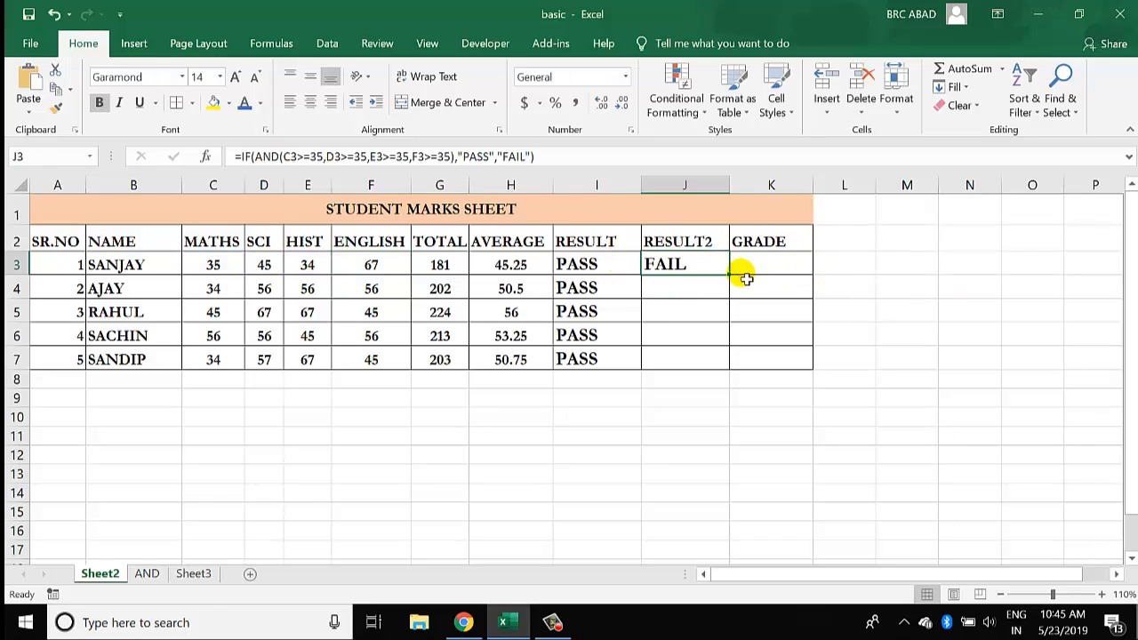
# Fill the RESULT2 formula from J3 down through J7 for all students.
pyautogui.moveTo(730, 276); pyautogui.dragTo(731, 372)
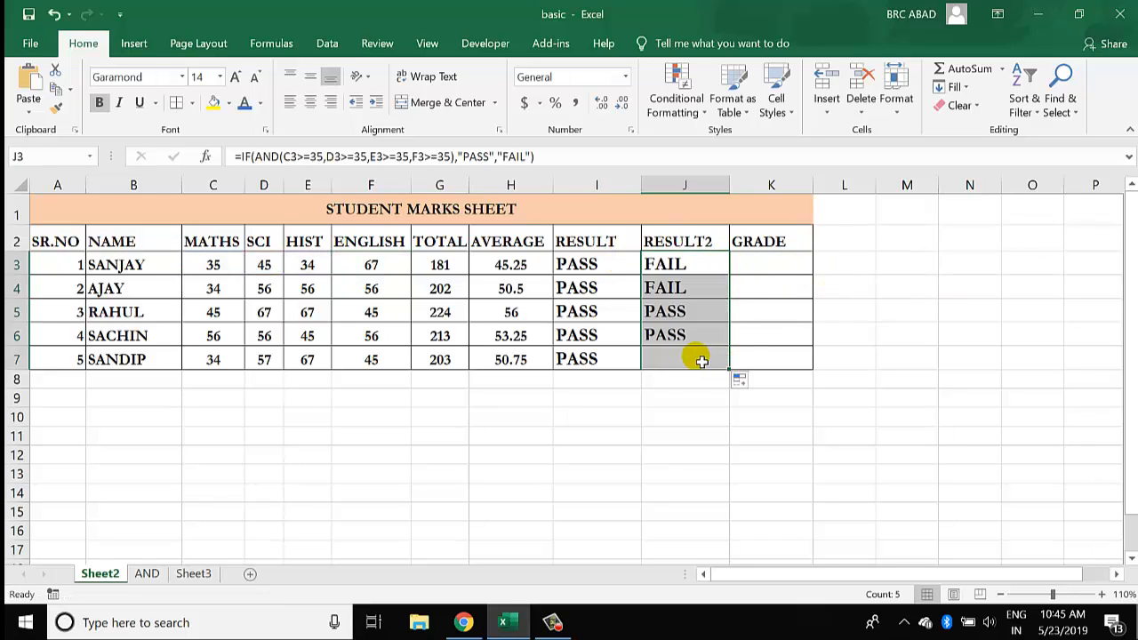
# Check the empty GRADE cell K3 against the AVERAGE in H3, and view the nested IF grade example on Sheet3.
pyautogui.click(761, 266)
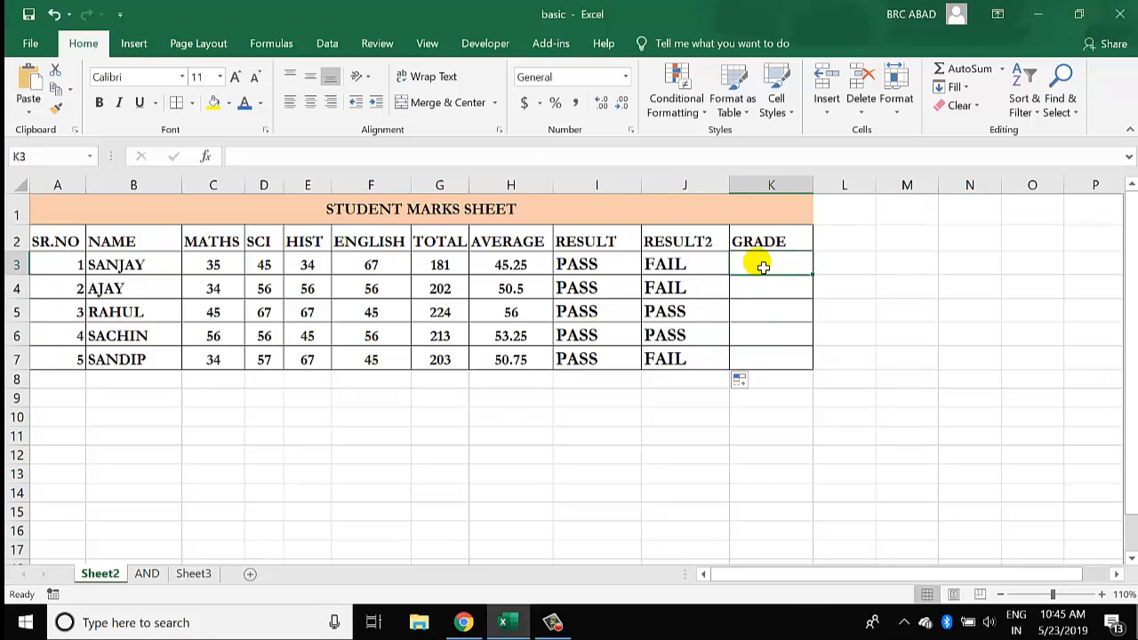
pyautogui.click(512, 266)
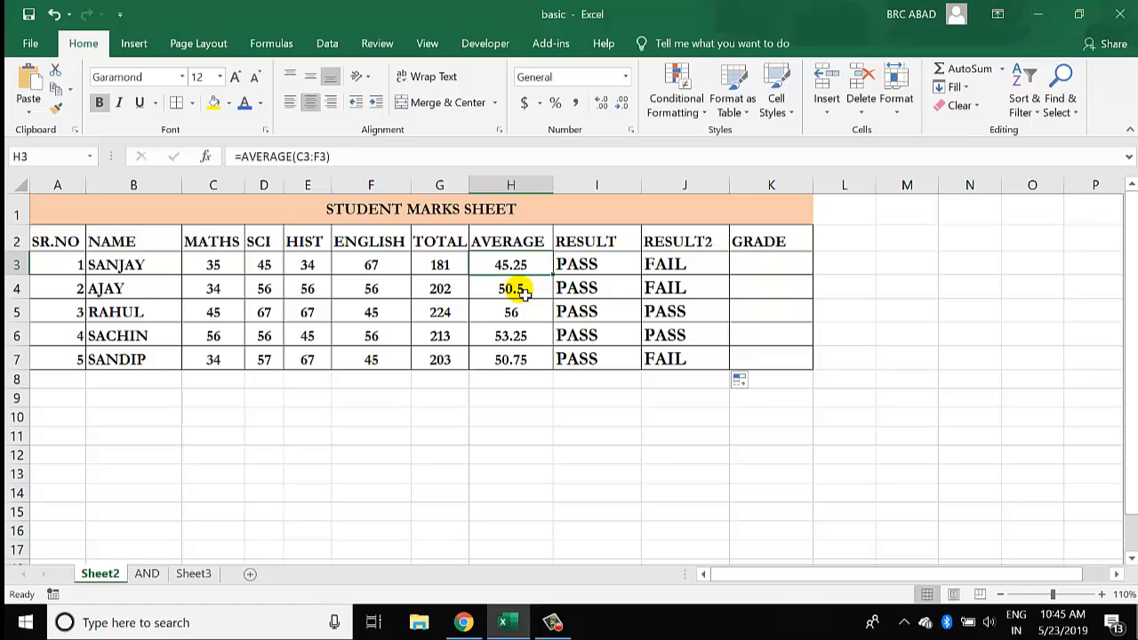
pyautogui.click(764, 273)
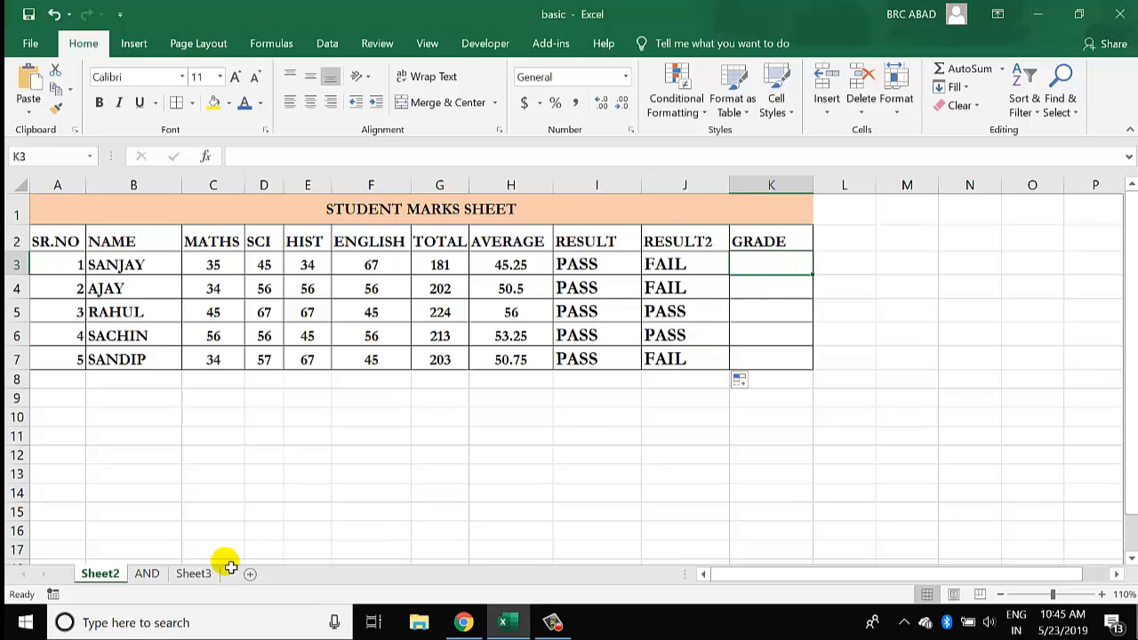
pyautogui.click(196, 574)
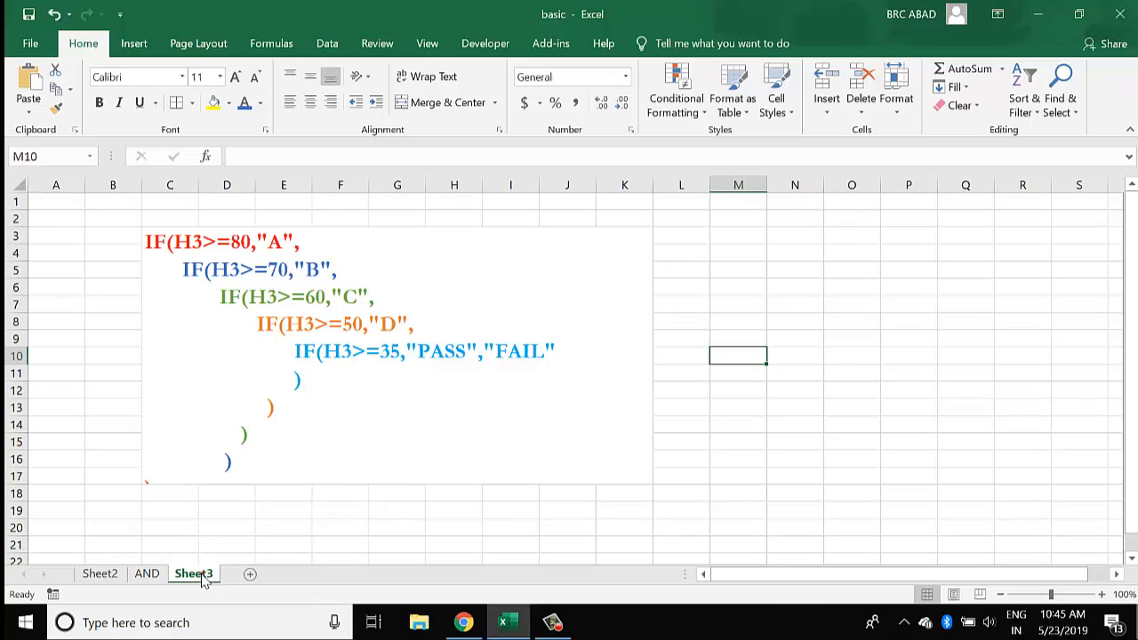
# Open the nested IF example on Sheet3 and examine its outermost condition, H3>=80, and the "A" result.
pyautogui.click(290, 323)
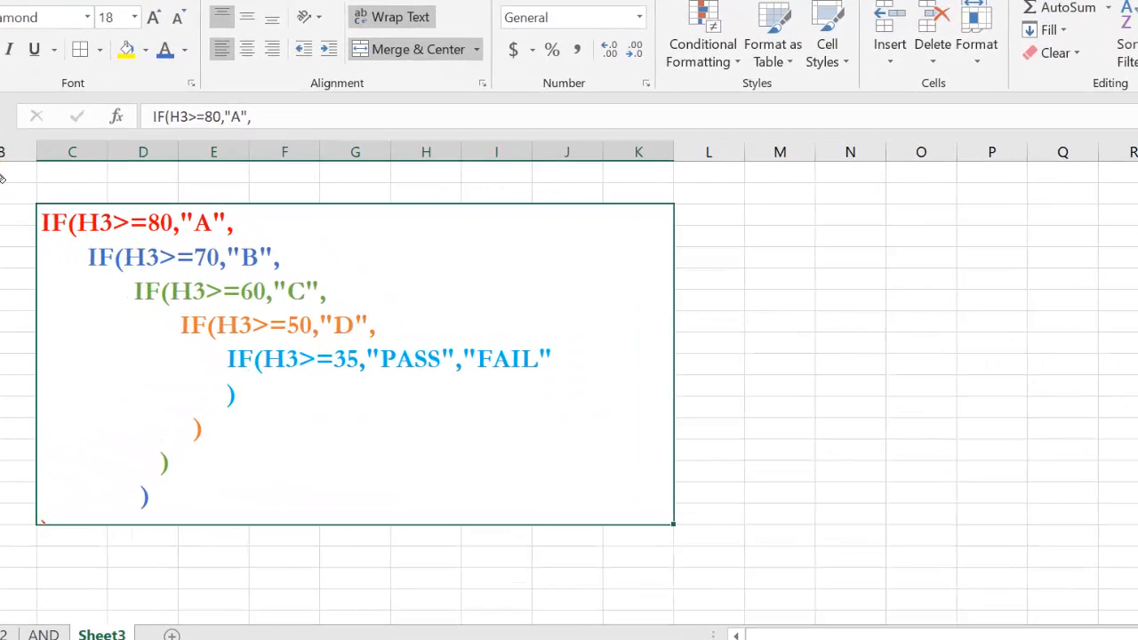
pyautogui.moveTo(427, 477)
pyautogui.mouseDown()
pyautogui.moveTo(714, 528)
pyautogui.moveTo(722, 548)
pyautogui.mouseUp()
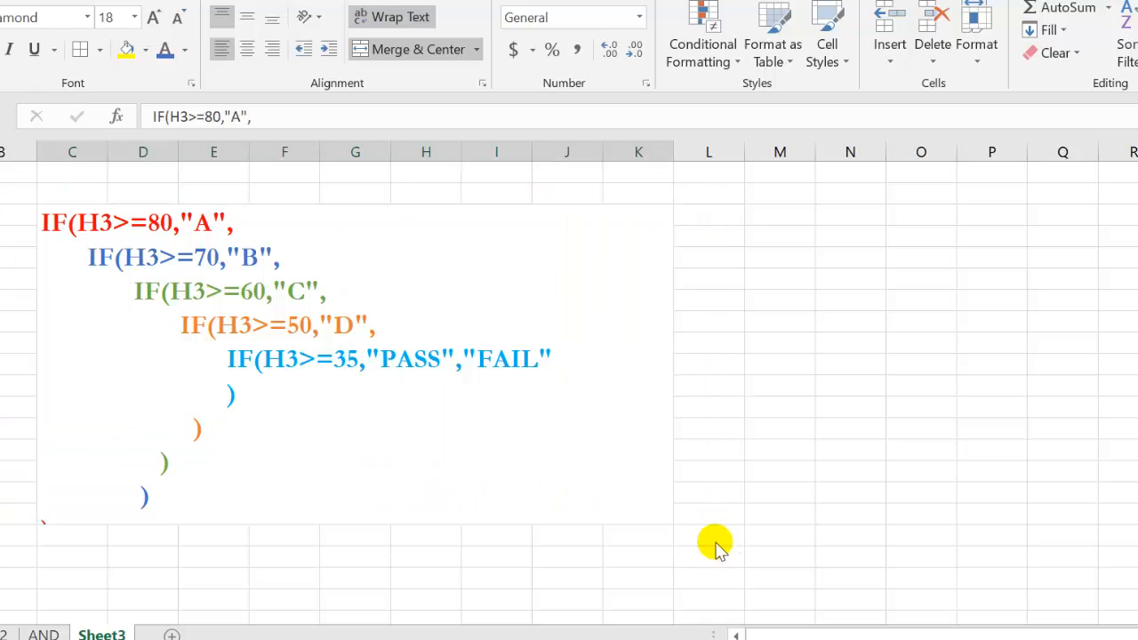
pyautogui.doubleClick(63, 233)
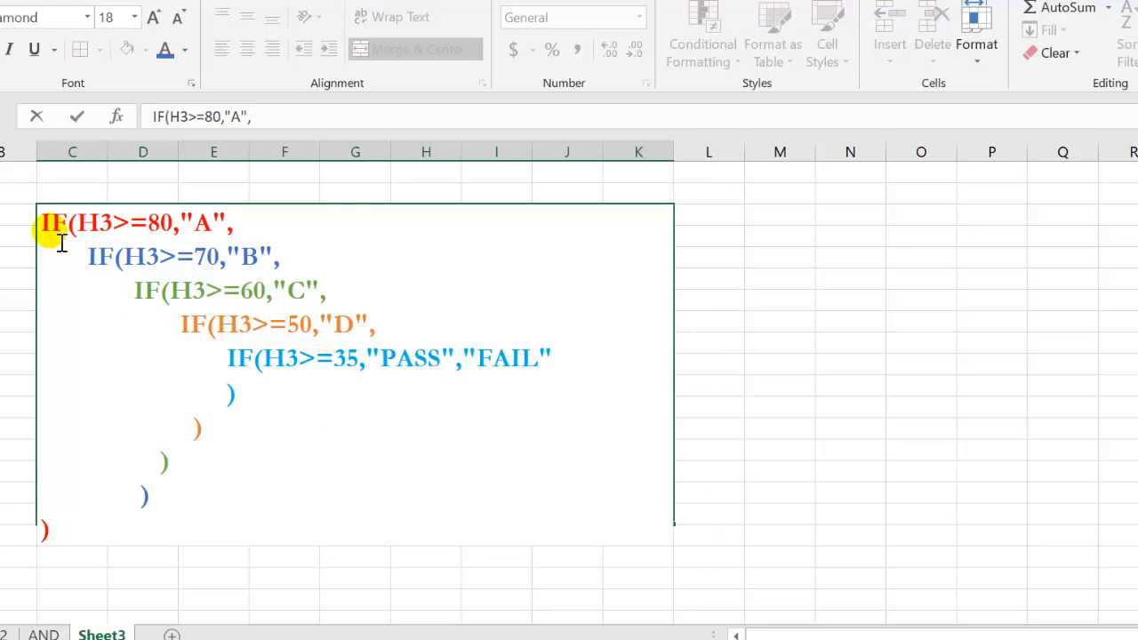
pyautogui.doubleClick(54, 227)
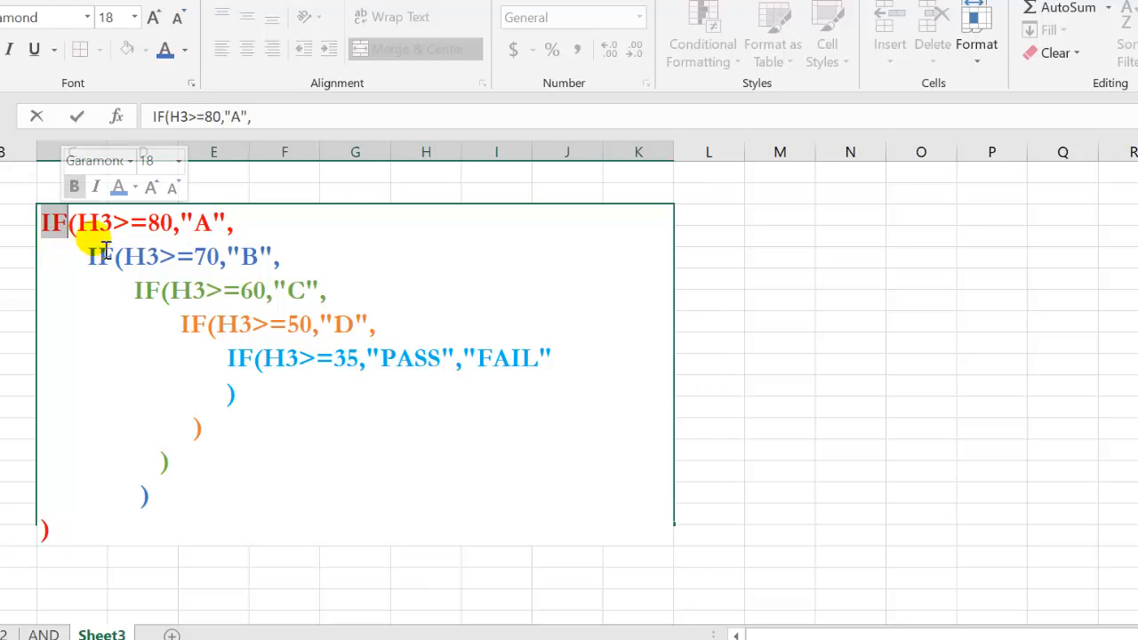
pyautogui.click(182, 235)
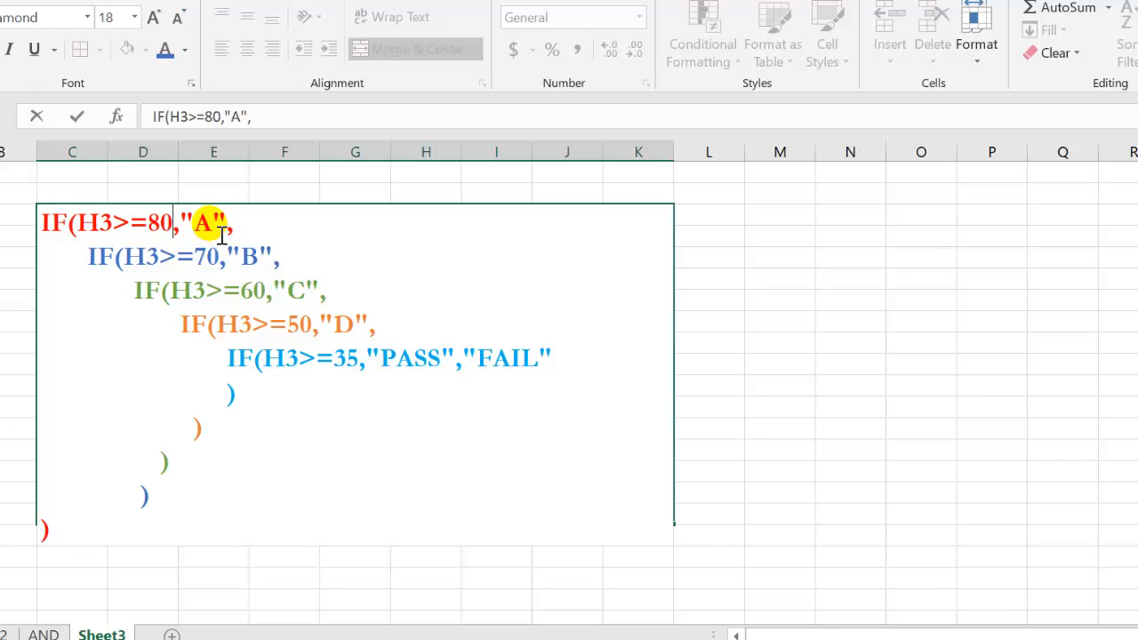
pyautogui.click(215, 233)
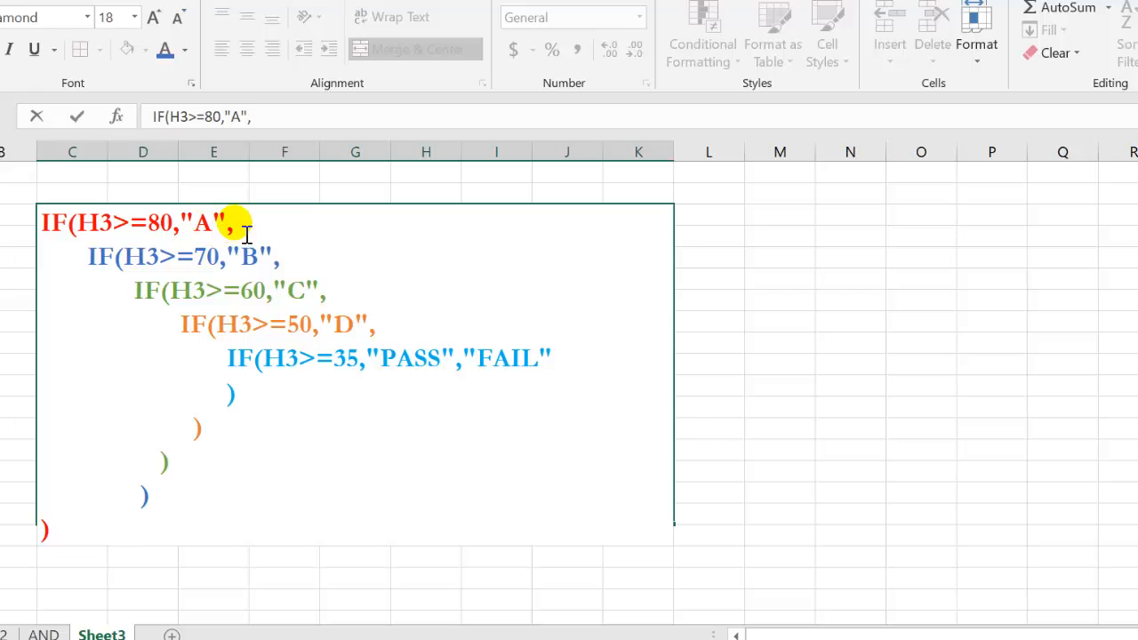
pyautogui.click(247, 233)
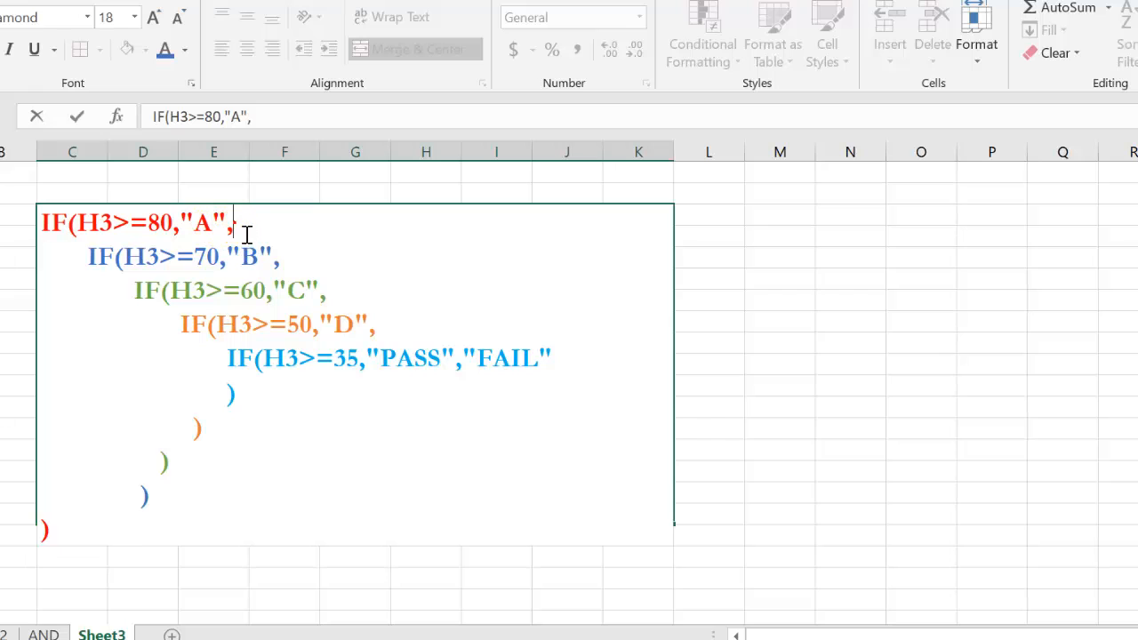
# Examine the nested IF conditions H3>=70, H3>=60 and H3>=50 with their results "B", "C" and "D".
pyautogui.click(92, 267)
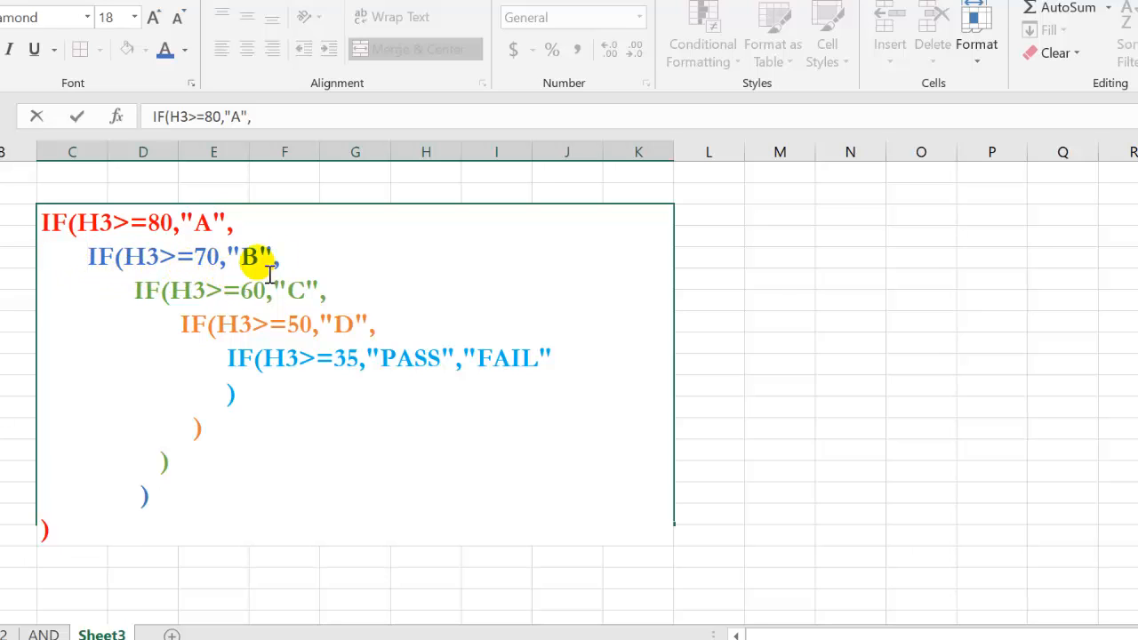
pyautogui.moveTo(281, 258); pyautogui.dragTo(240, 265)
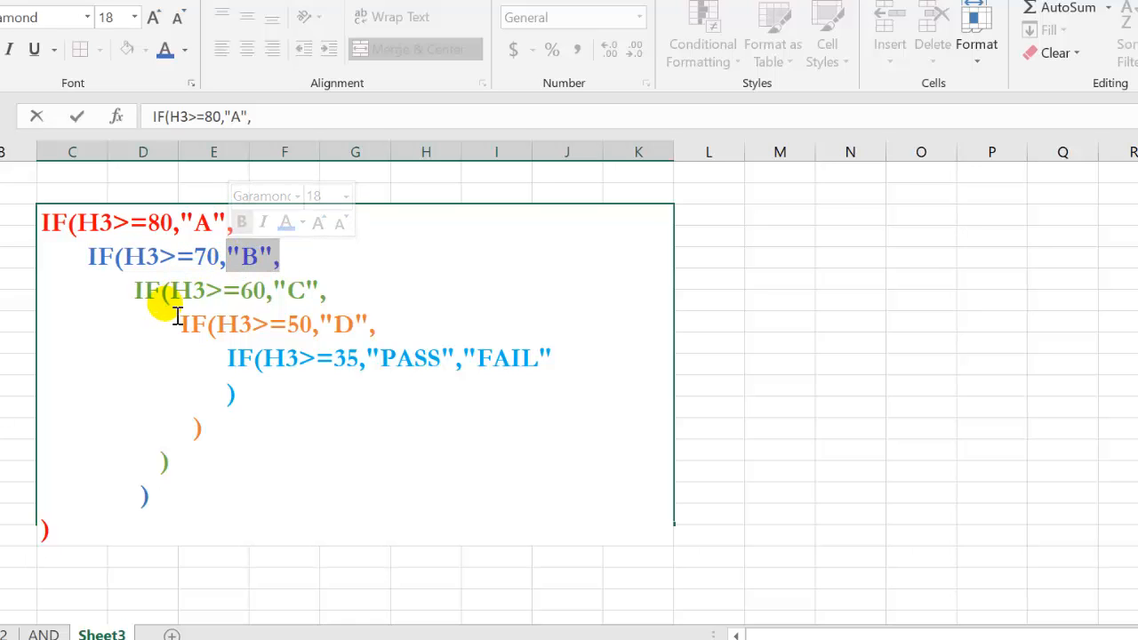
pyautogui.click(135, 299)
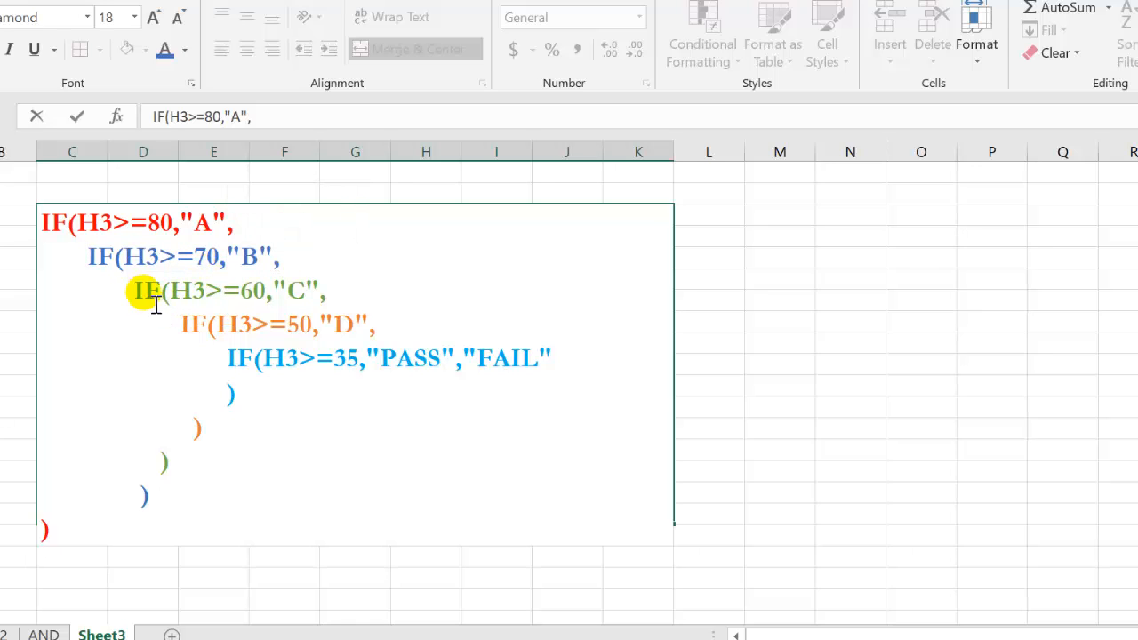
pyautogui.moveTo(208, 297); pyautogui.dragTo(279, 303)
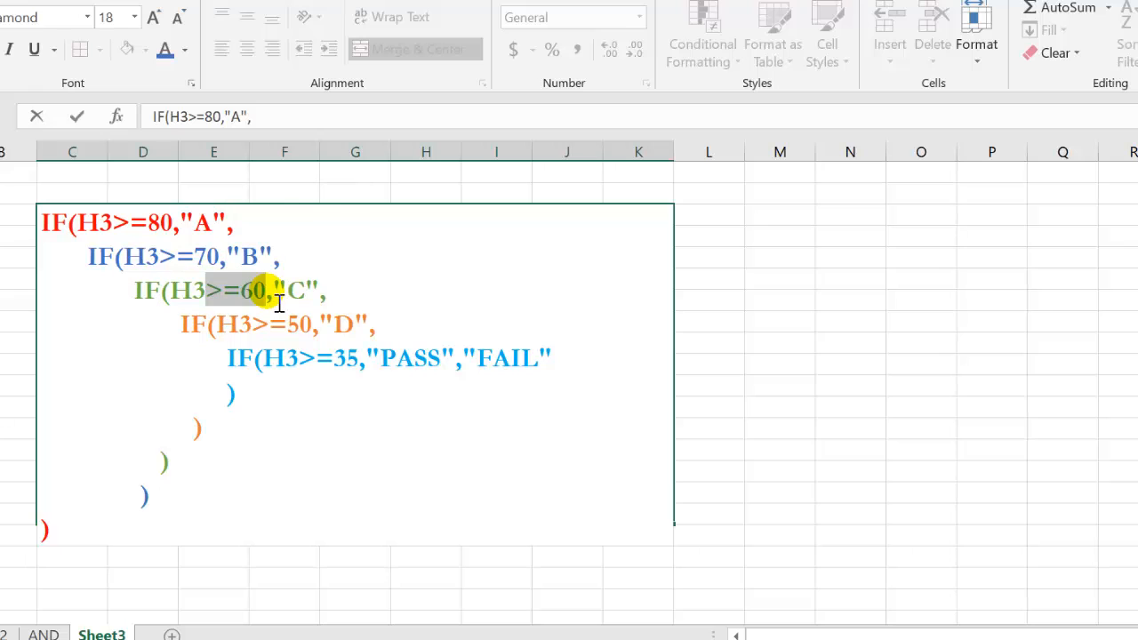
pyautogui.click(319, 302)
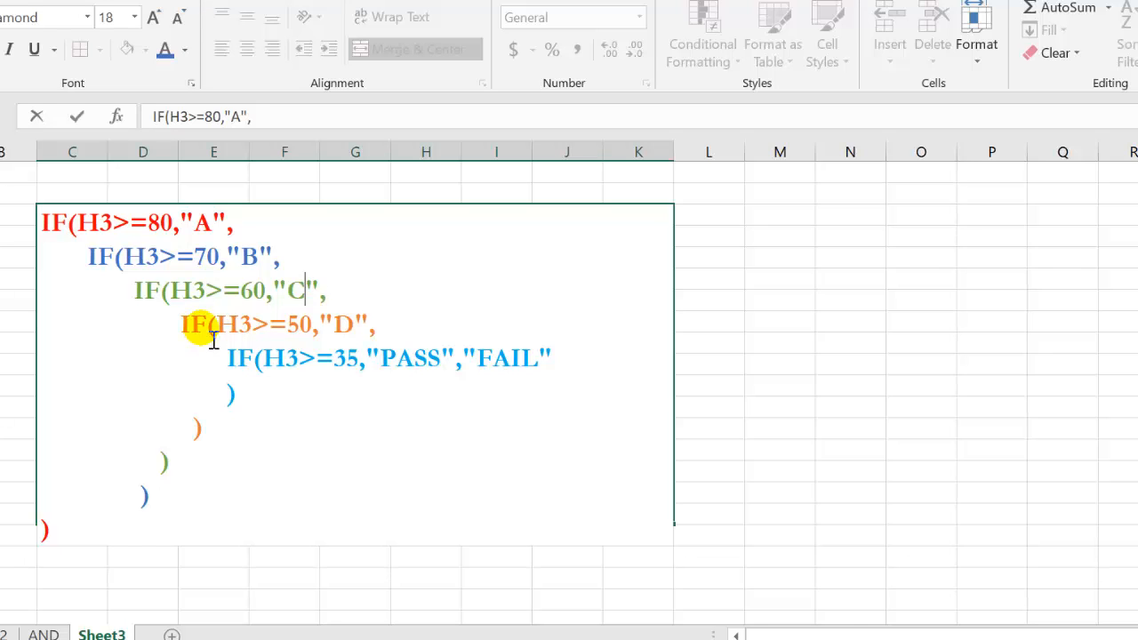
pyautogui.click(315, 335)
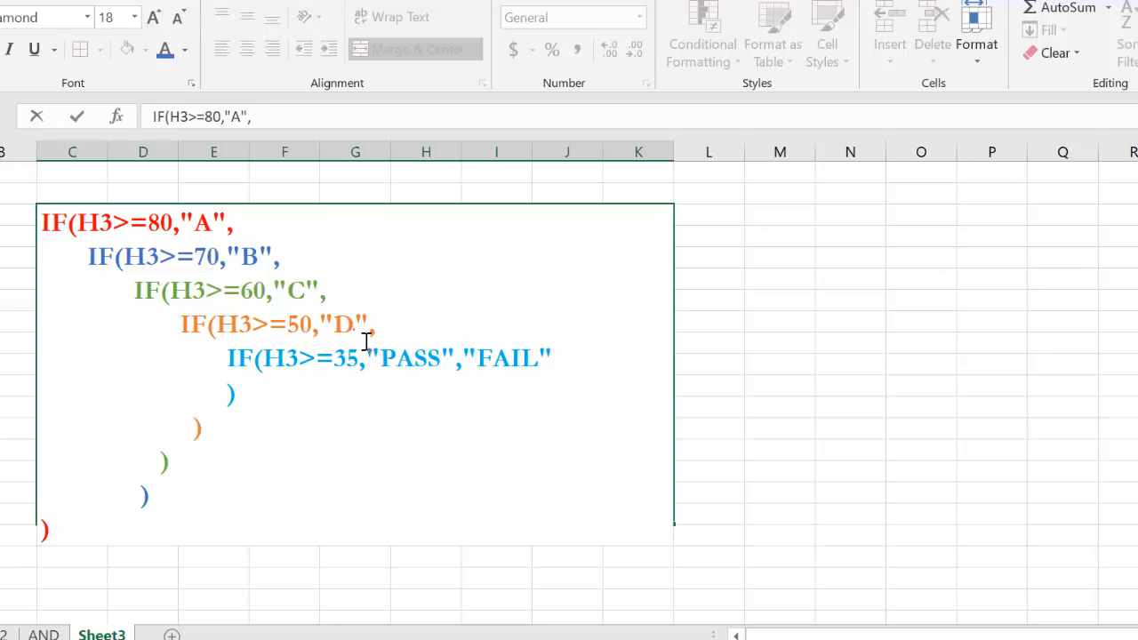
# Examine the innermost IF, its H3>=35 condition and its "PASS" and "FAIL" results.
pyautogui.click(236, 360)
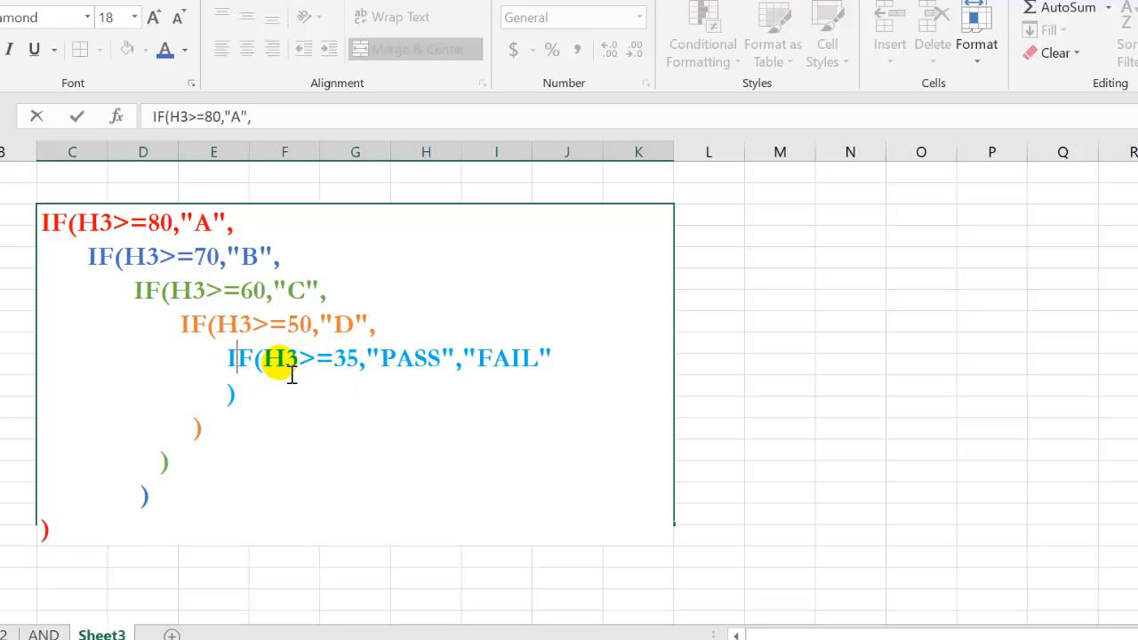
pyautogui.moveTo(268, 360); pyautogui.dragTo(384, 380)
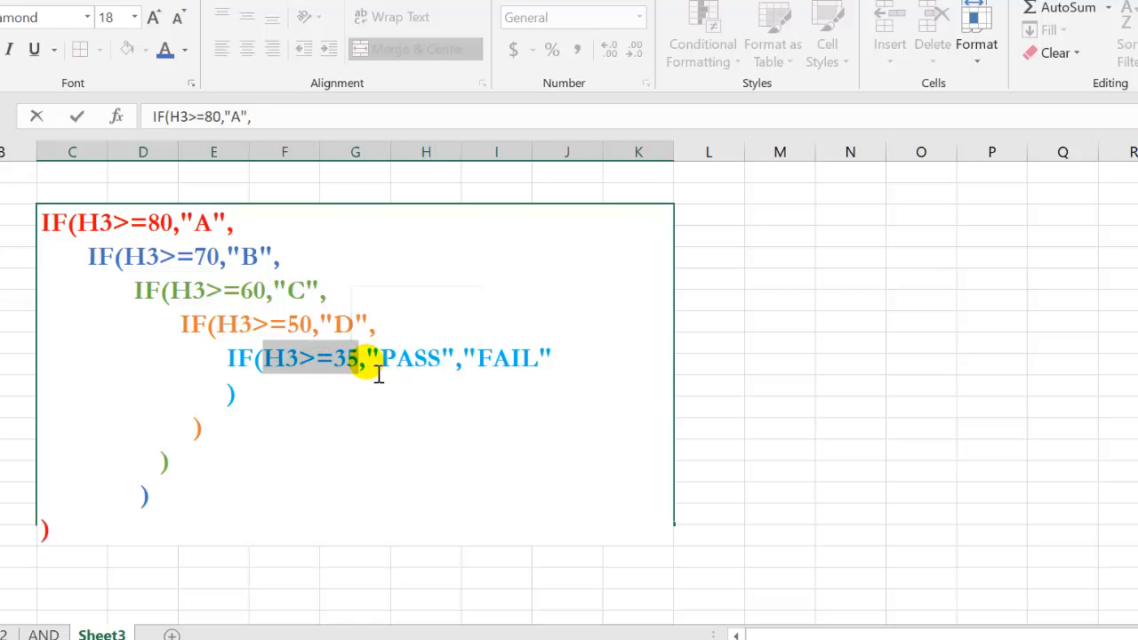
pyautogui.click(380, 375)
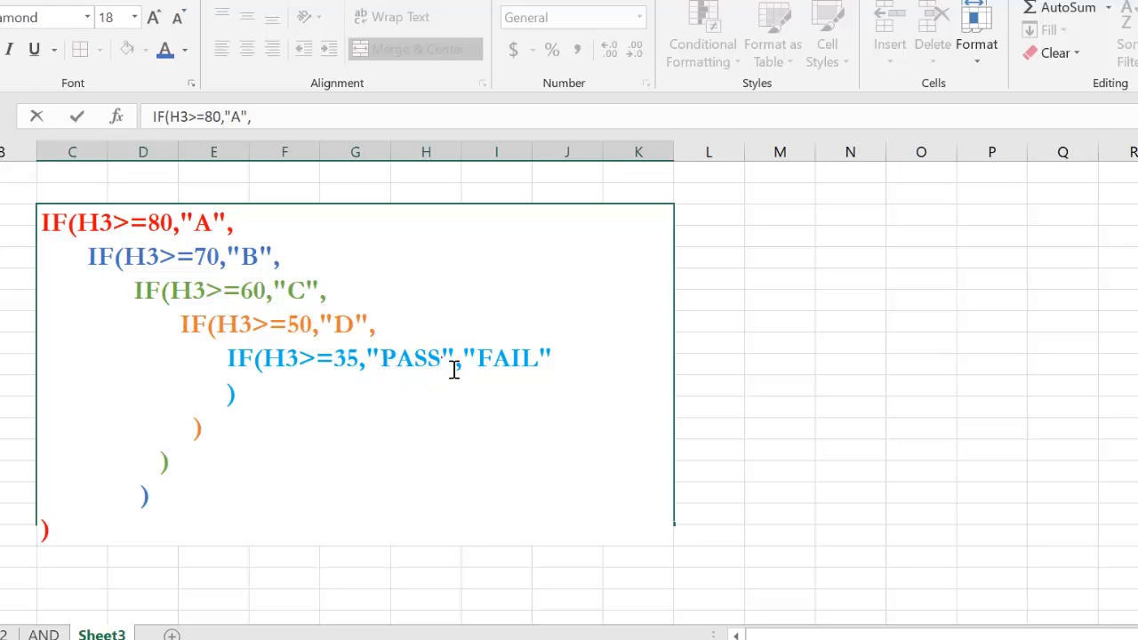
pyautogui.moveTo(441, 371); pyautogui.dragTo(394, 374)
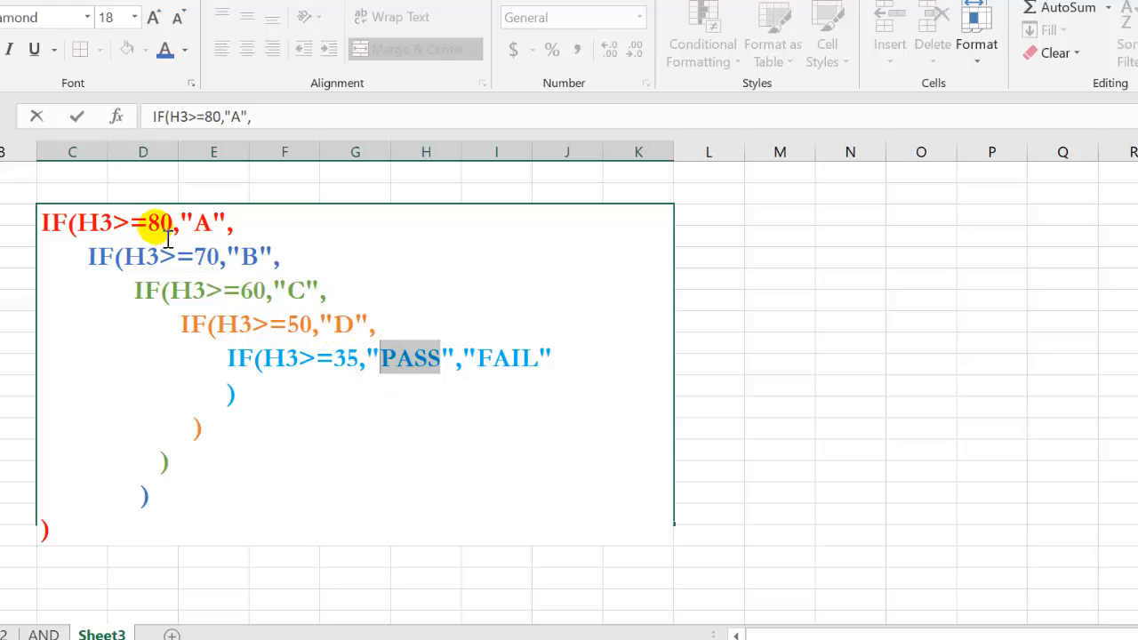
pyautogui.moveTo(148, 224); pyautogui.dragTo(425, 372)
pyautogui.click(499, 384)
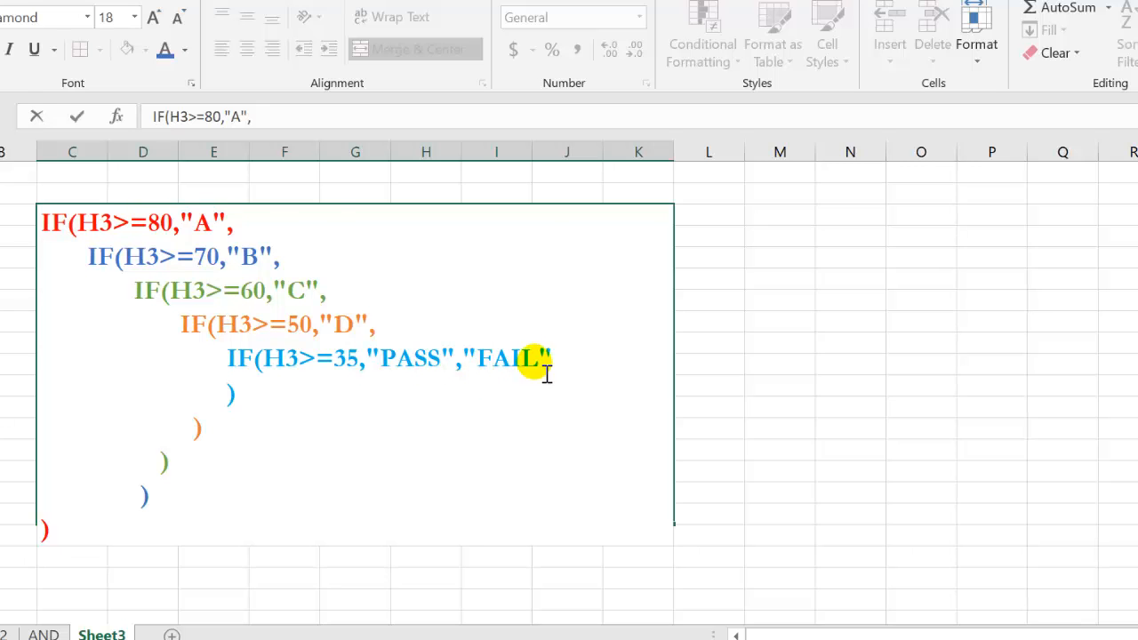
pyautogui.moveTo(539, 369); pyautogui.dragTo(478, 375)
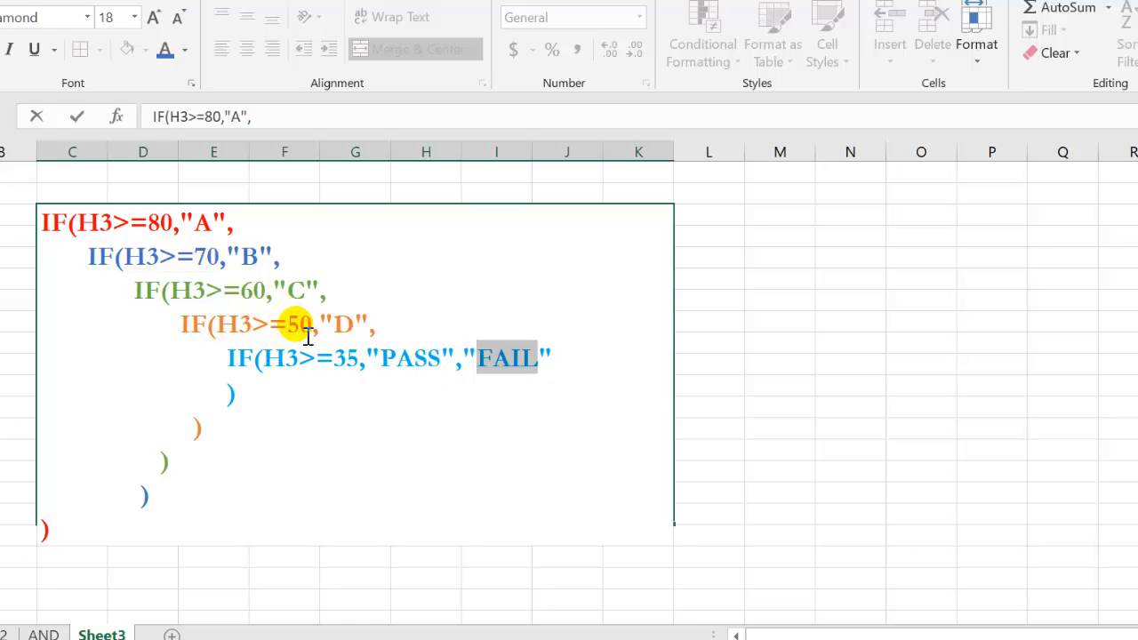
pyautogui.click(457, 374)
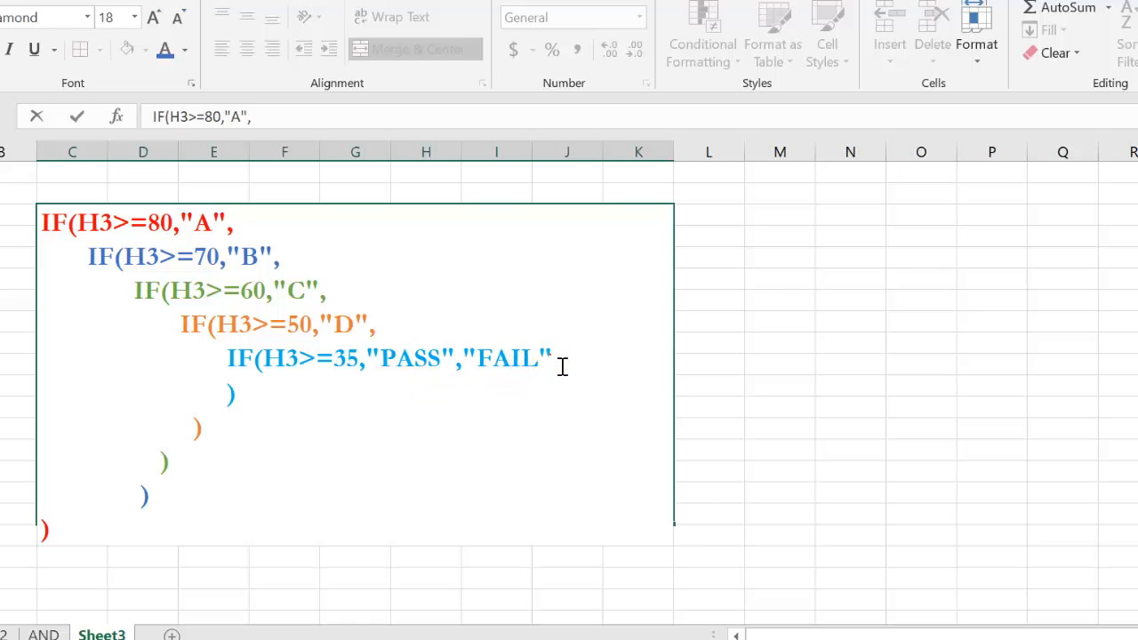
pyautogui.moveTo(559, 365); pyautogui.dragTo(230, 359)
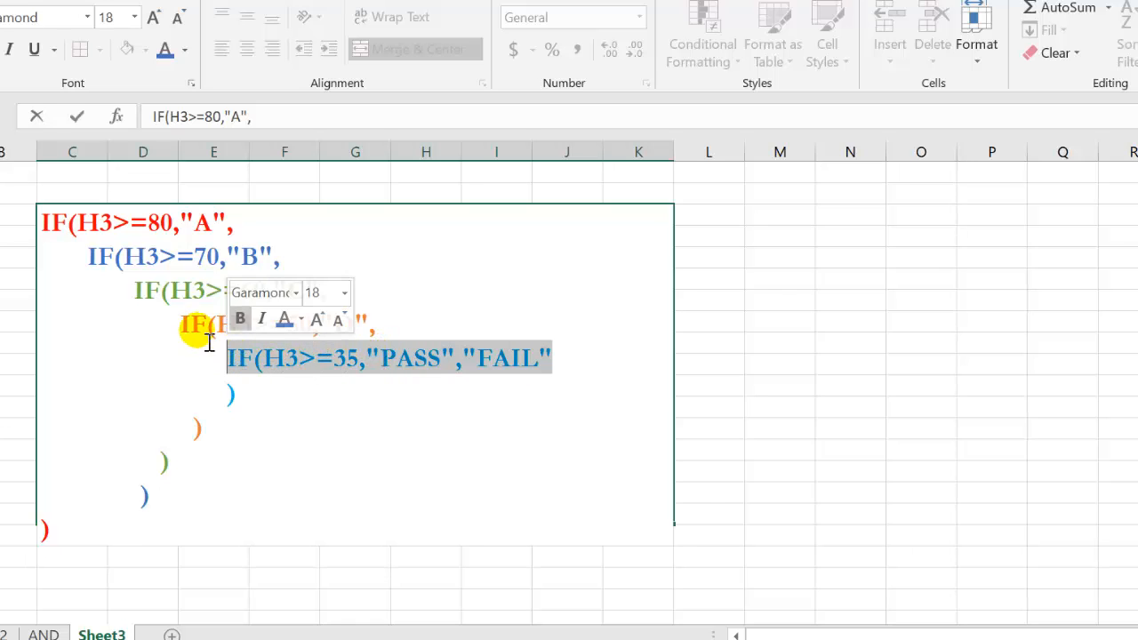
# Match the nested IFs to their closing brackets in the example, then leave its text unedited.
pyautogui.click(127, 265)
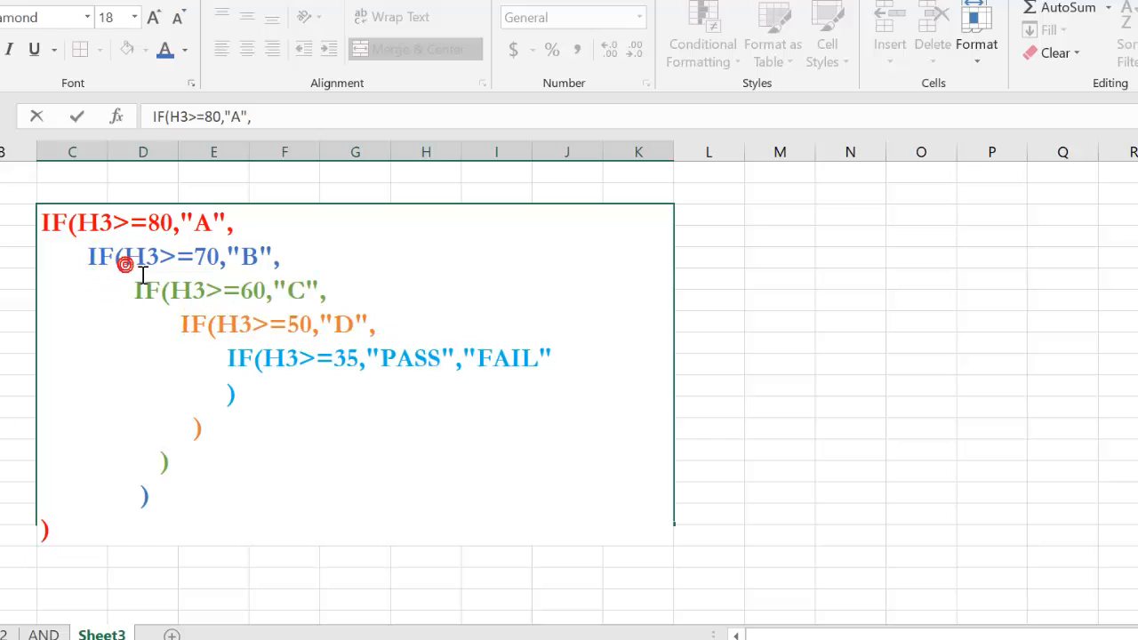
pyautogui.click(169, 300)
pyautogui.click(227, 324)
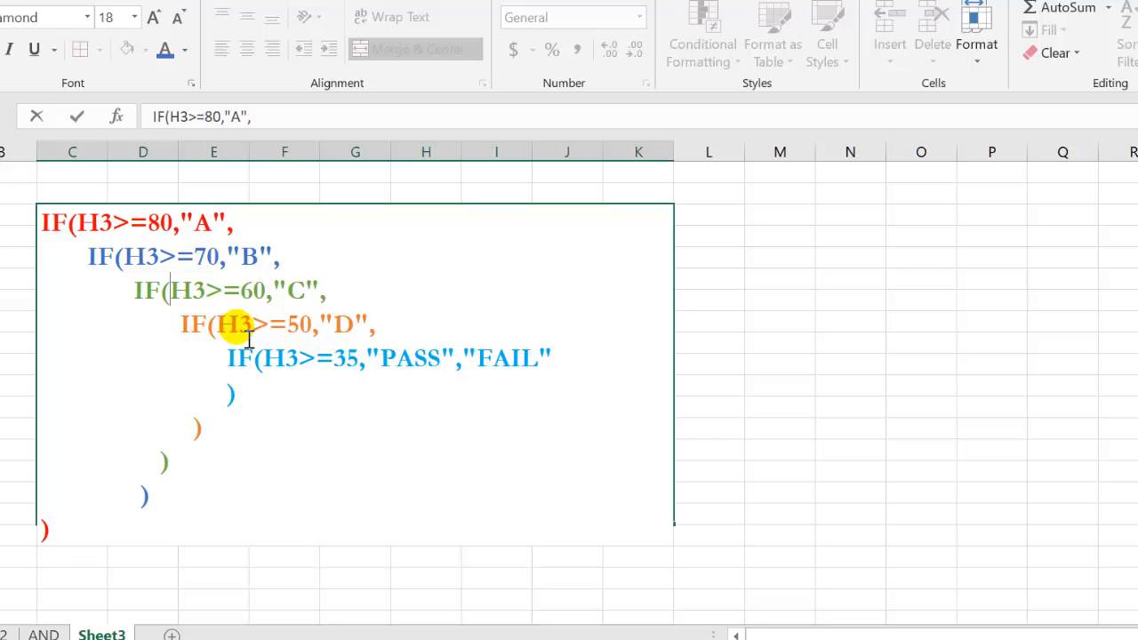
pyautogui.click(232, 394)
pyautogui.click(225, 433)
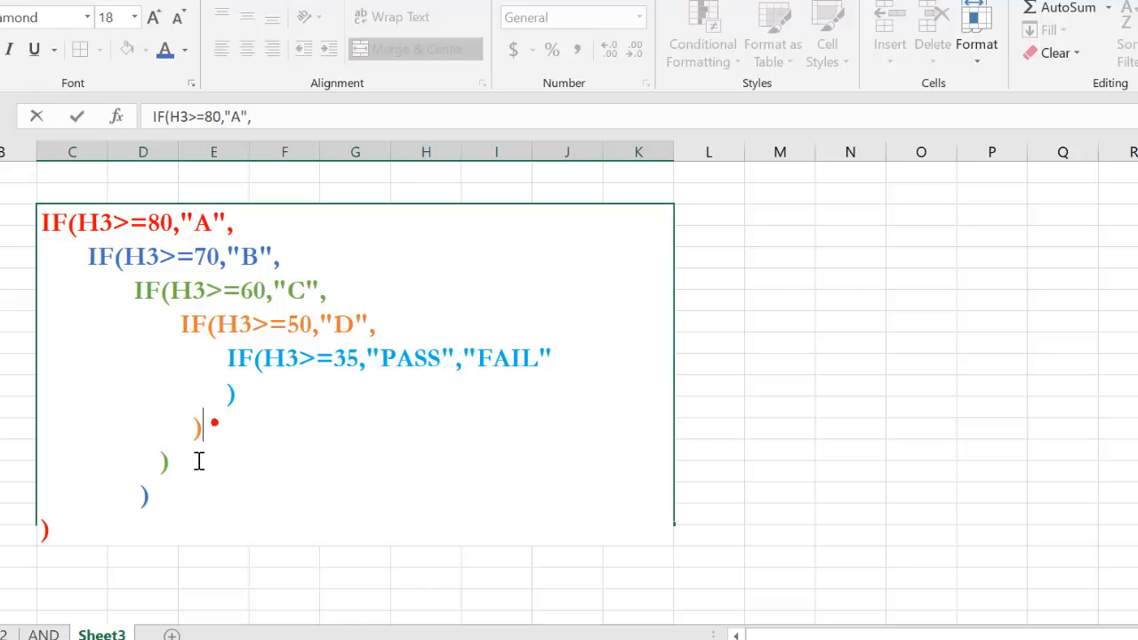
pyautogui.click(178, 464)
pyautogui.click(153, 496)
pyautogui.click(89, 521)
pyautogui.hotkey('ctrl', 'Return')
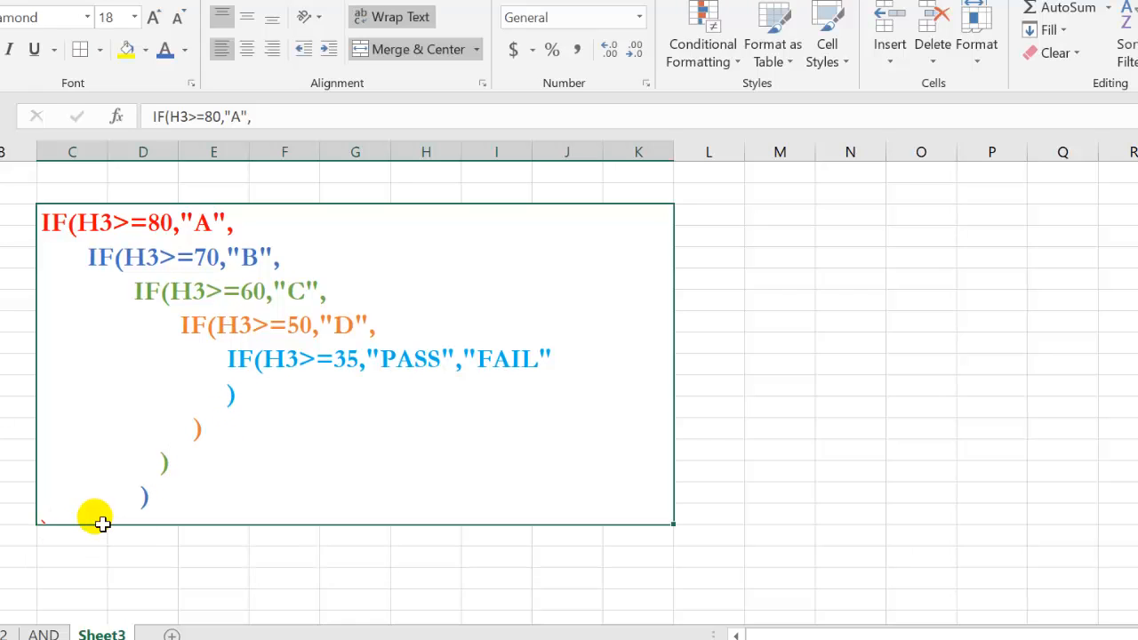
# Return to the student marks sheet on Sheet2 and select the first student's GRADE cell, K3.
pyautogui.click(5, 635)
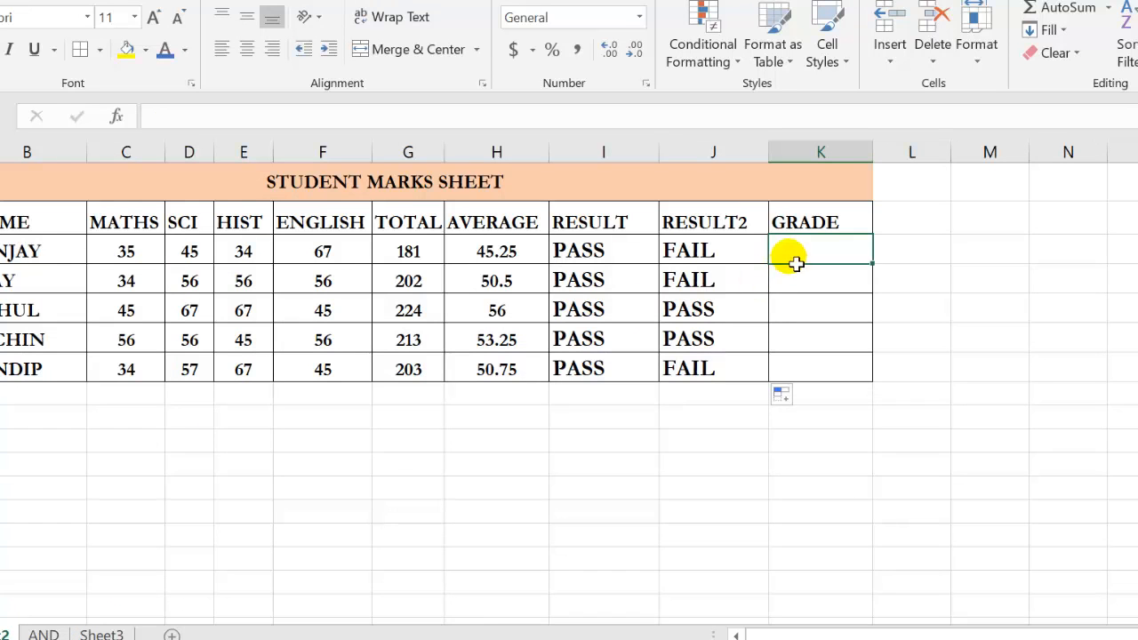
pyautogui.click(719, 283)
pyautogui.click(818, 252)
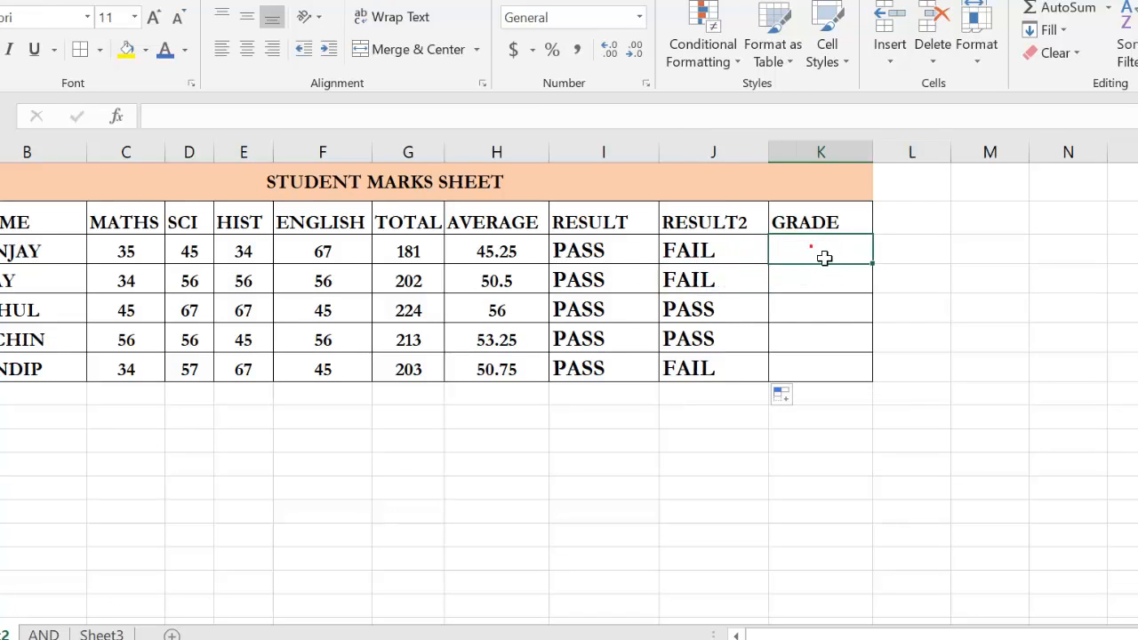
pyautogui.write('=')
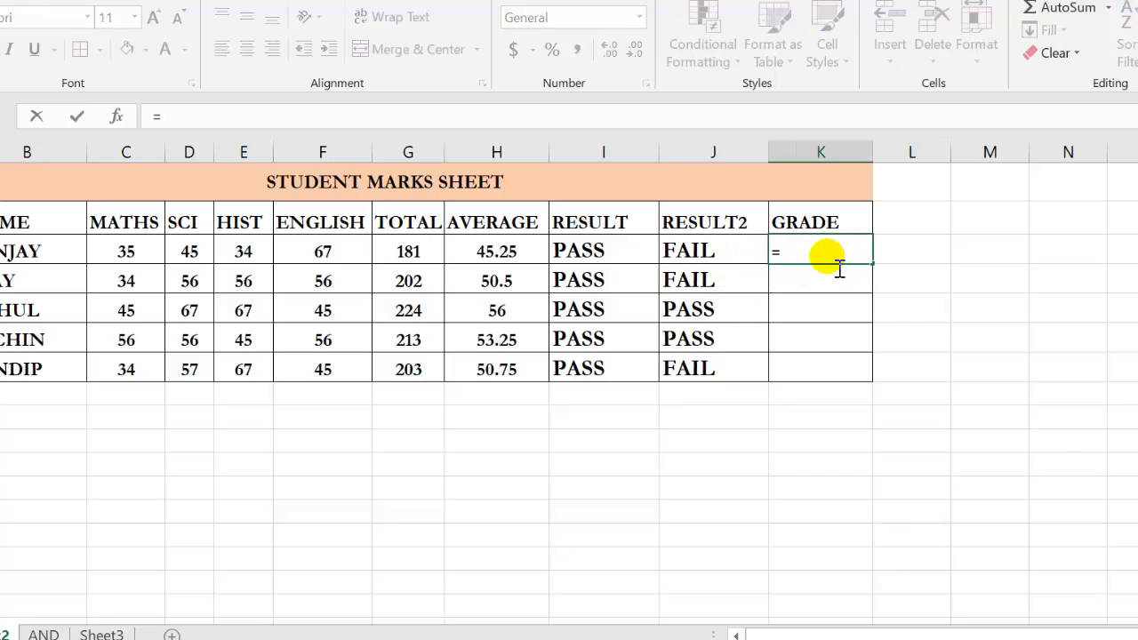
pyautogui.write('IF')
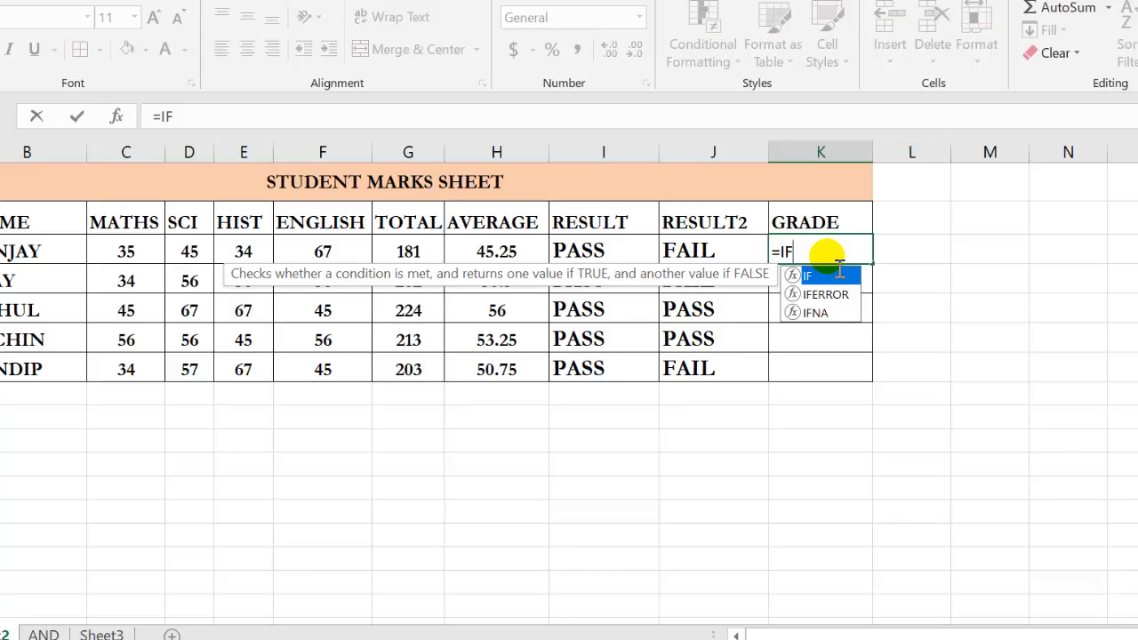
pyautogui.press('Escape')
pyautogui.press('Escape')
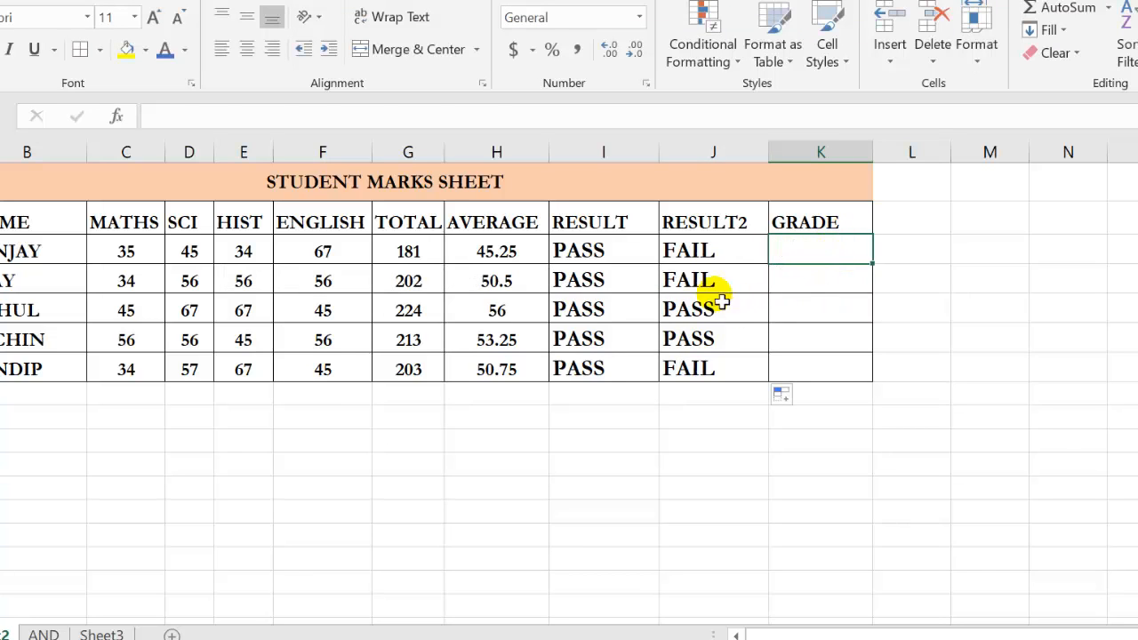
# Copy the formatting of RESULT2 cell J3 onto GRADE cell K3 with Format Painter.
pyautogui.click(684, 252)
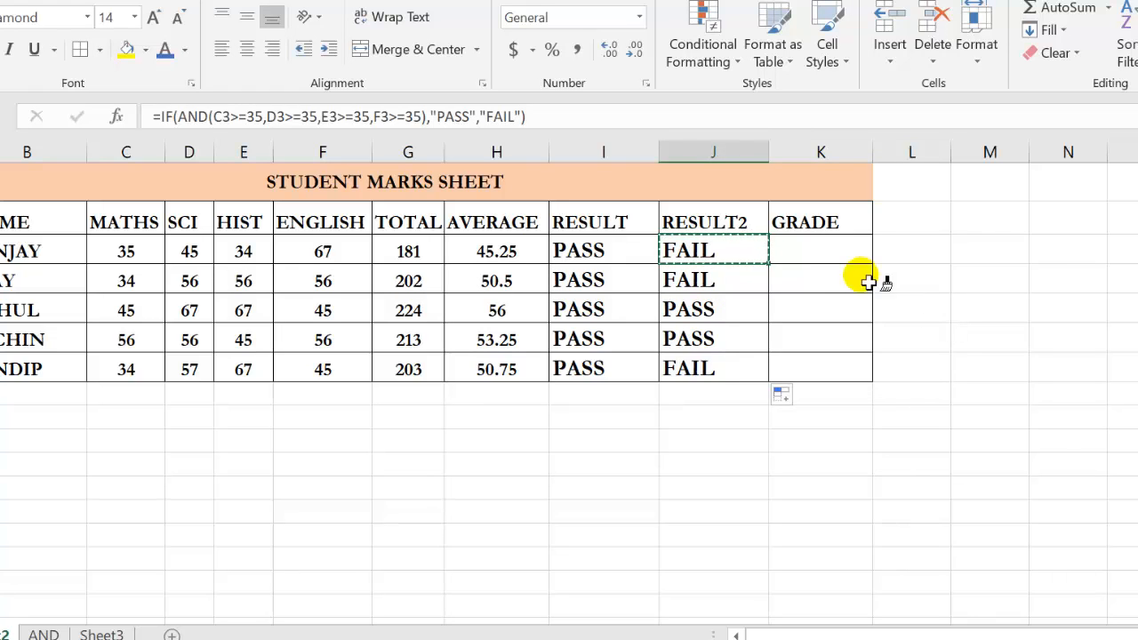
pyautogui.moveTo(834, 256)
pyautogui.mouseDown()
pyautogui.moveTo(829, 383)
pyautogui.moveTo(838, 350)
pyautogui.moveTo(820, 251)
pyautogui.mouseUp()
# Start an IF formula in GRADE cell K3 that returns "A" when the average H3>=80.
pyautogui.write('=')
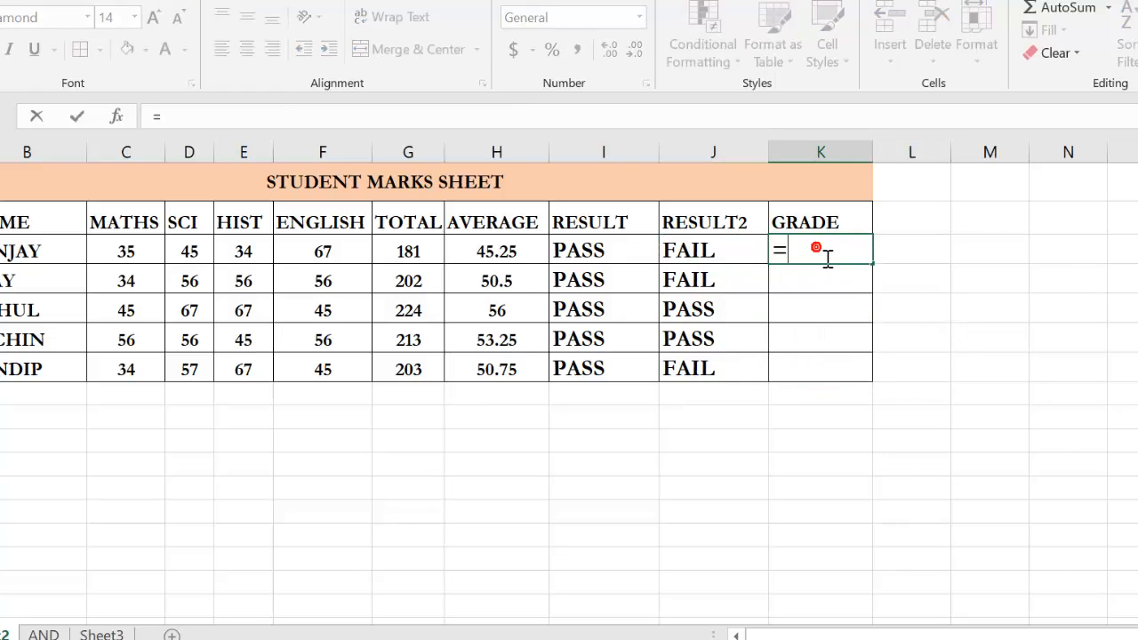
pyautogui.write('IF')
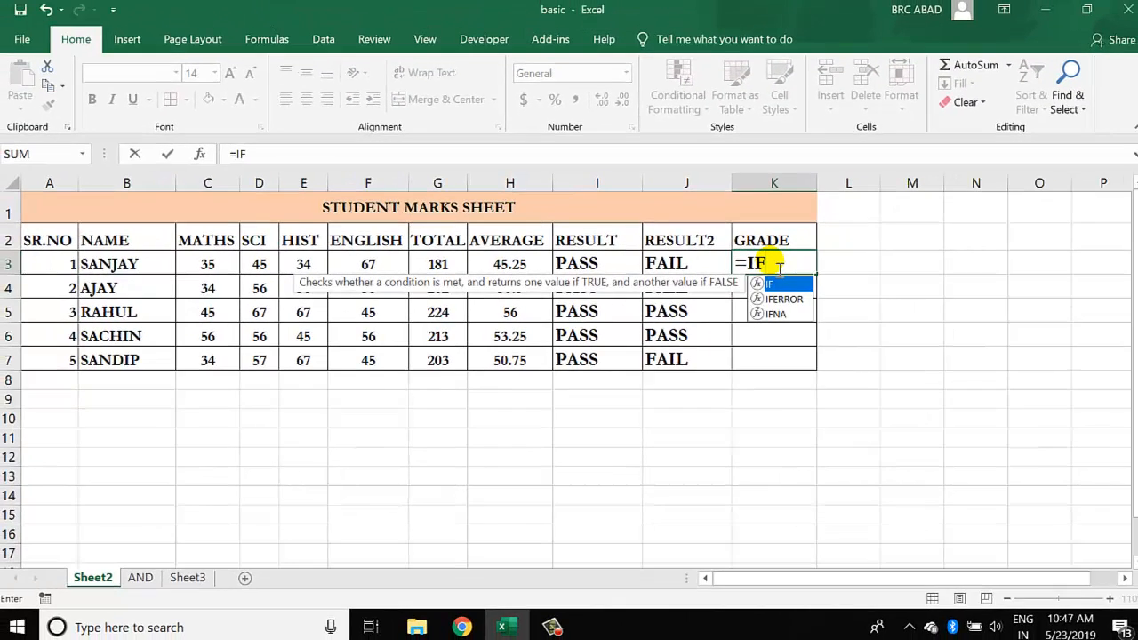
pyautogui.write('(')
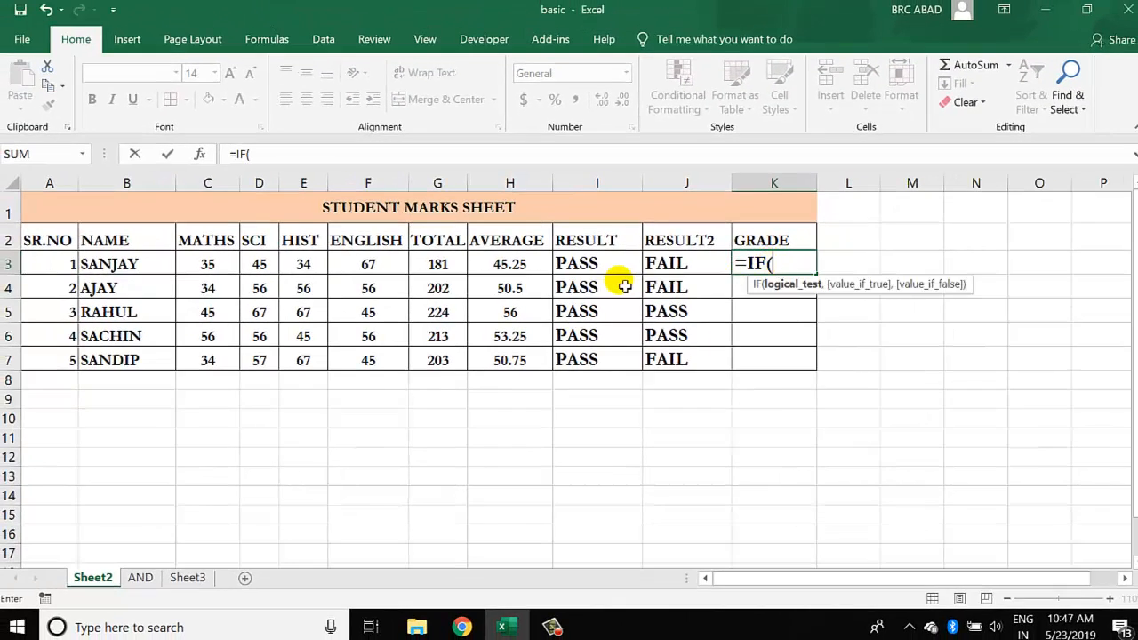
pyautogui.click(512, 268)
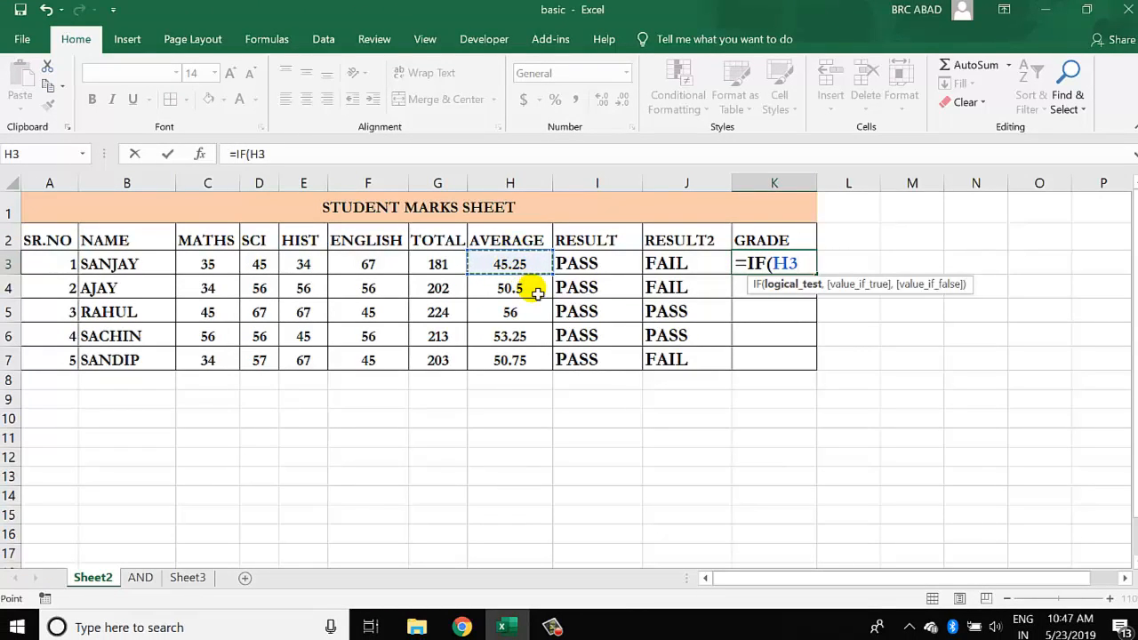
pyautogui.write('>=')
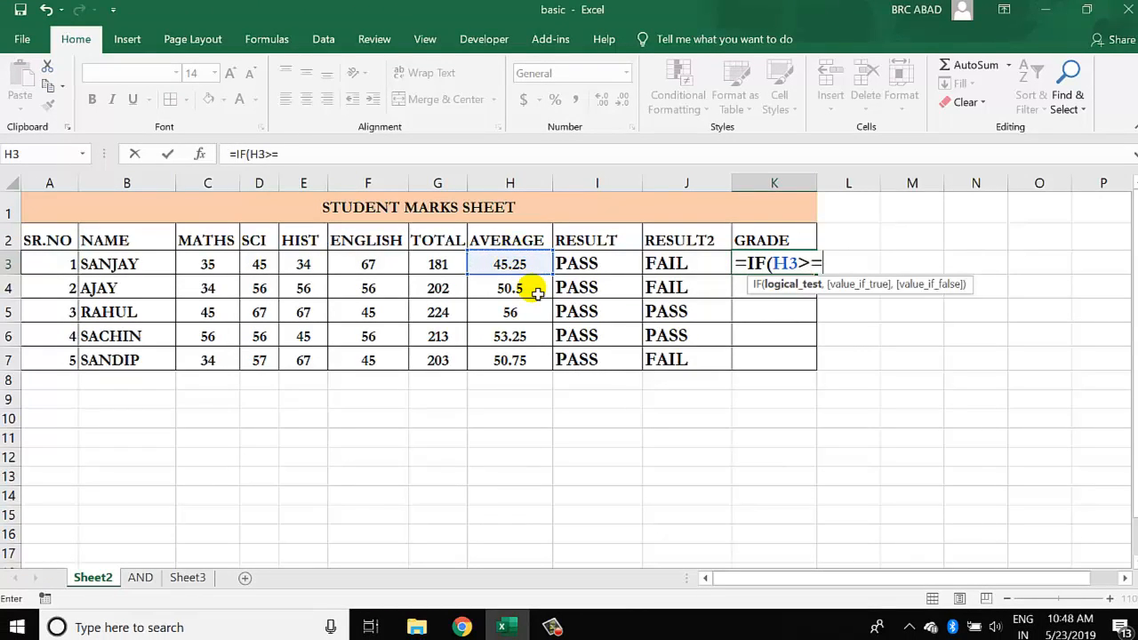
pyautogui.write('80,"')
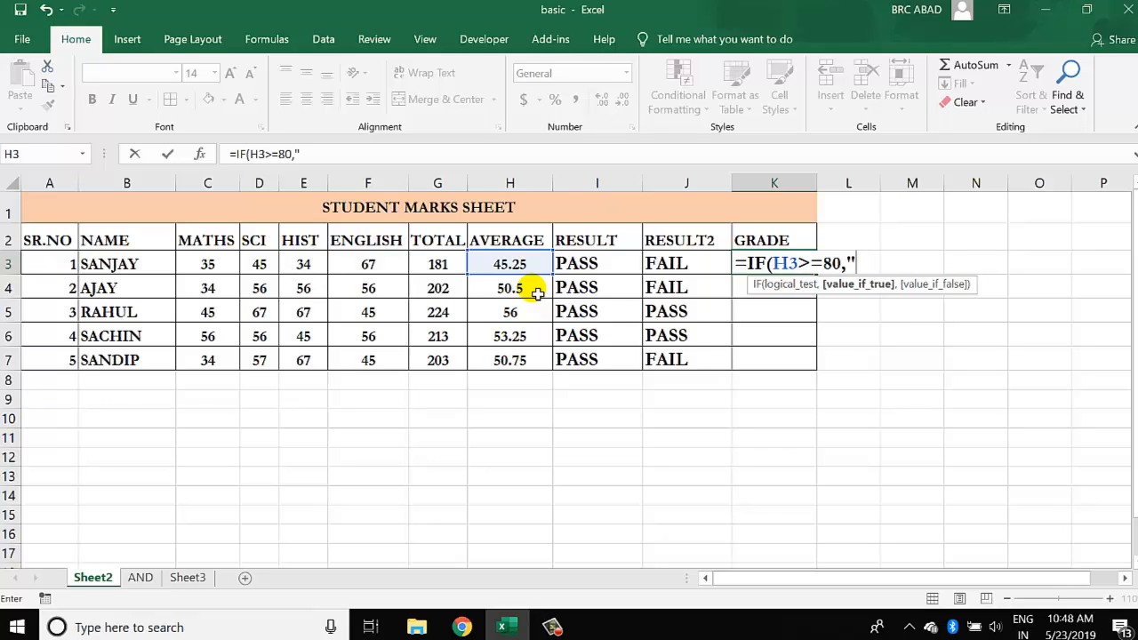
pyautogui.write('A')
pyautogui.write('",')
# Nest a second IF as the false value in K3, returning "B" when H3>=70.
pyautogui.write('IF')
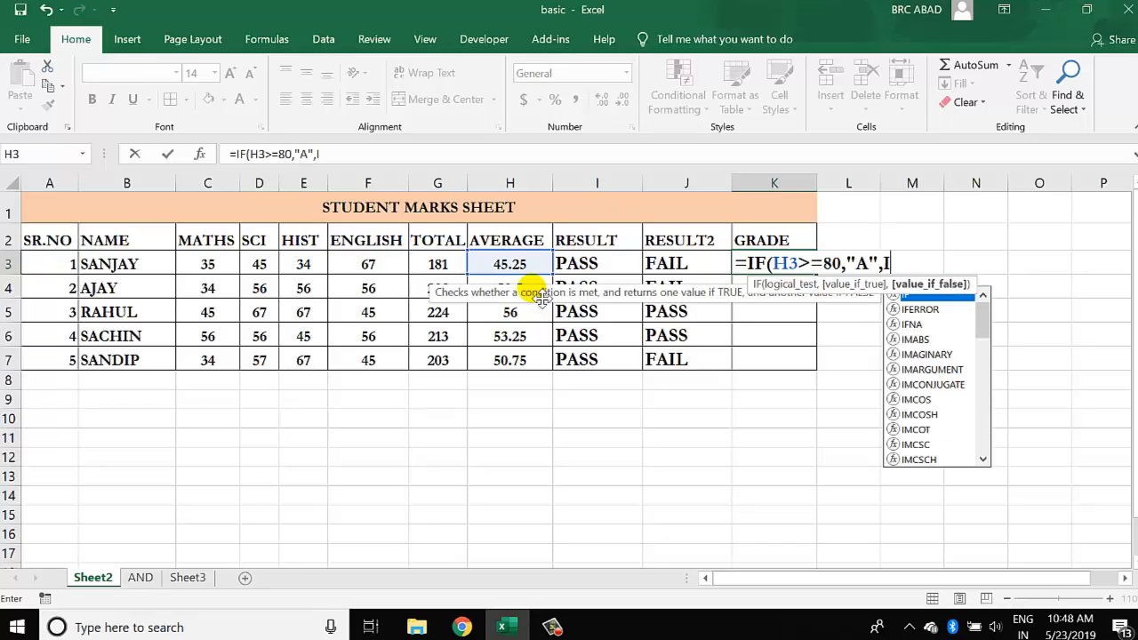
pyautogui.write('(')
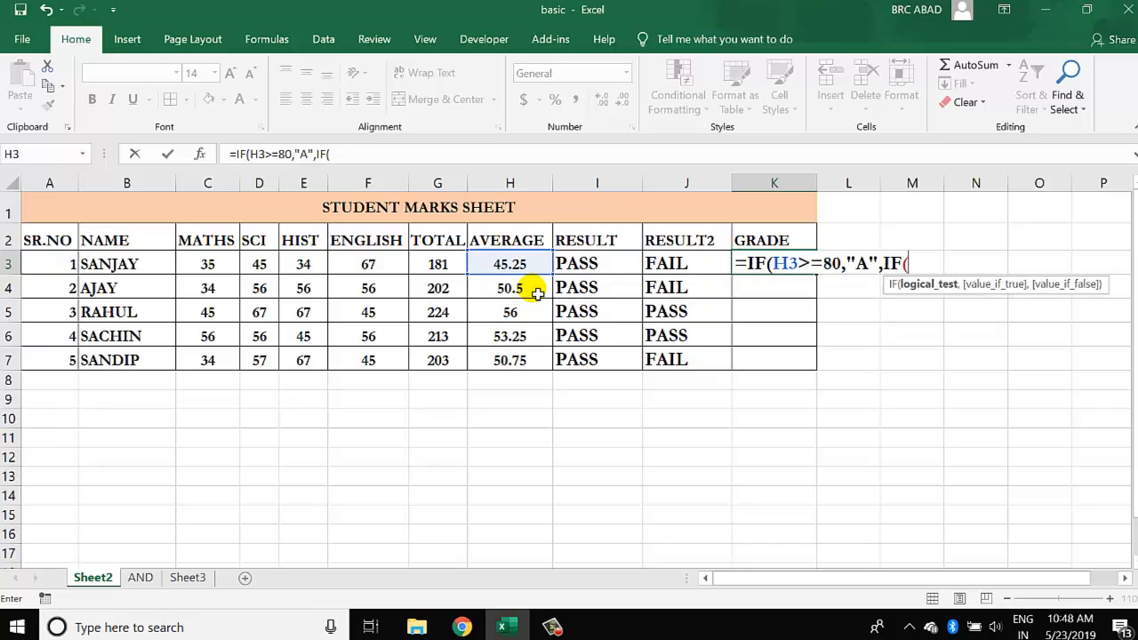
pyautogui.write('H3')
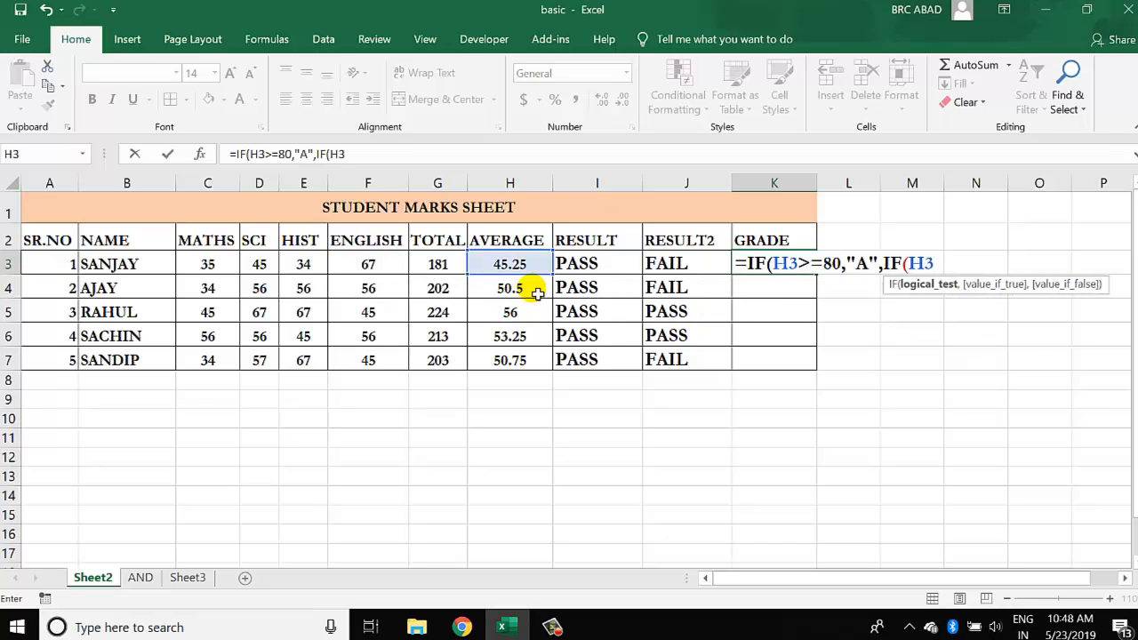
pyautogui.write('>=70,')
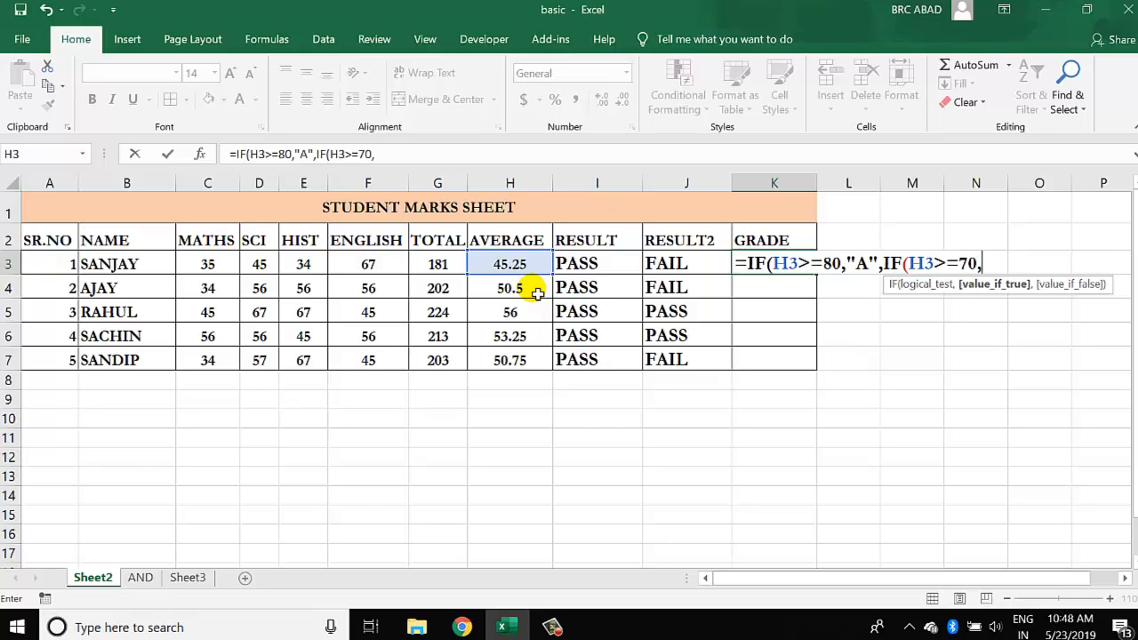
pyautogui.write('"B",')
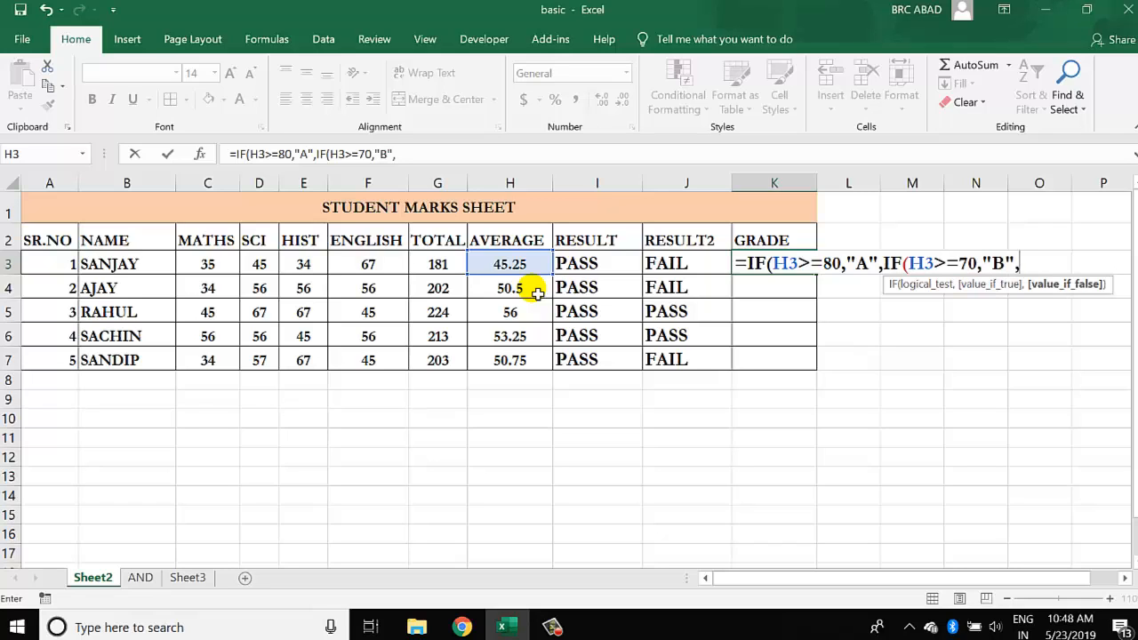
# Nest a third IF in the K3 formula, returning "C" when H3>=60.
pyautogui.write('IF')
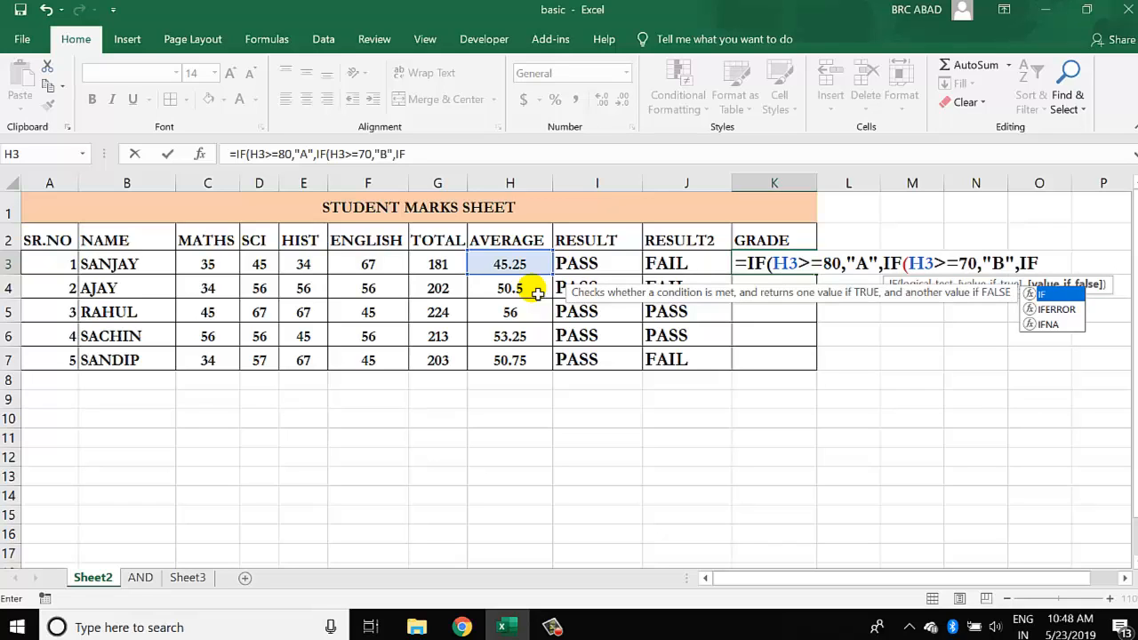
pyautogui.write('(')
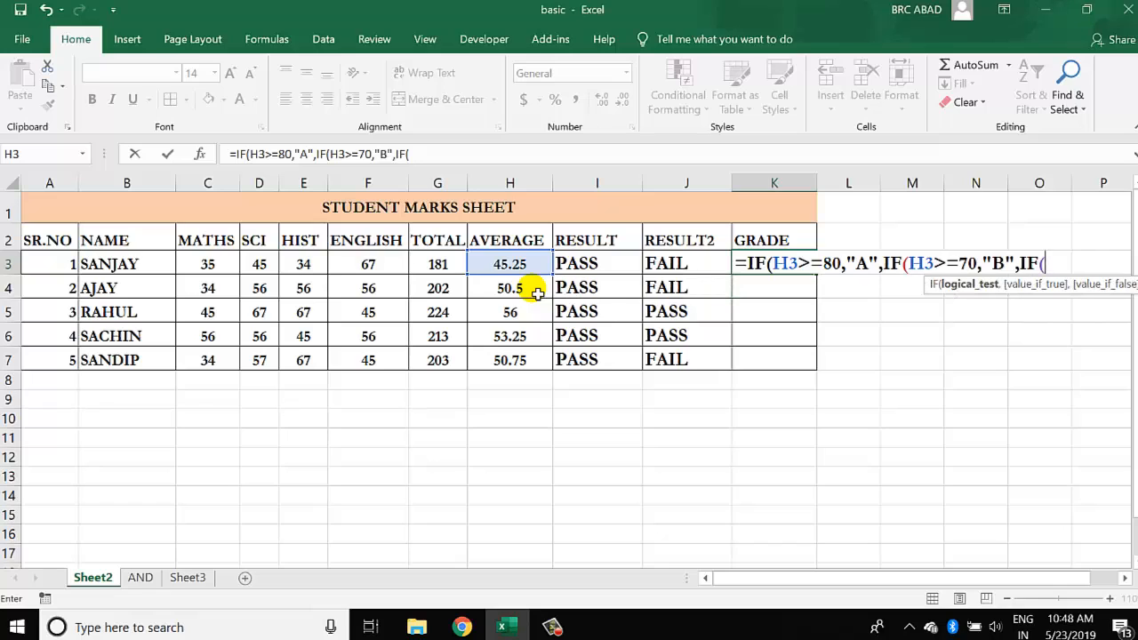
pyautogui.write('H3')
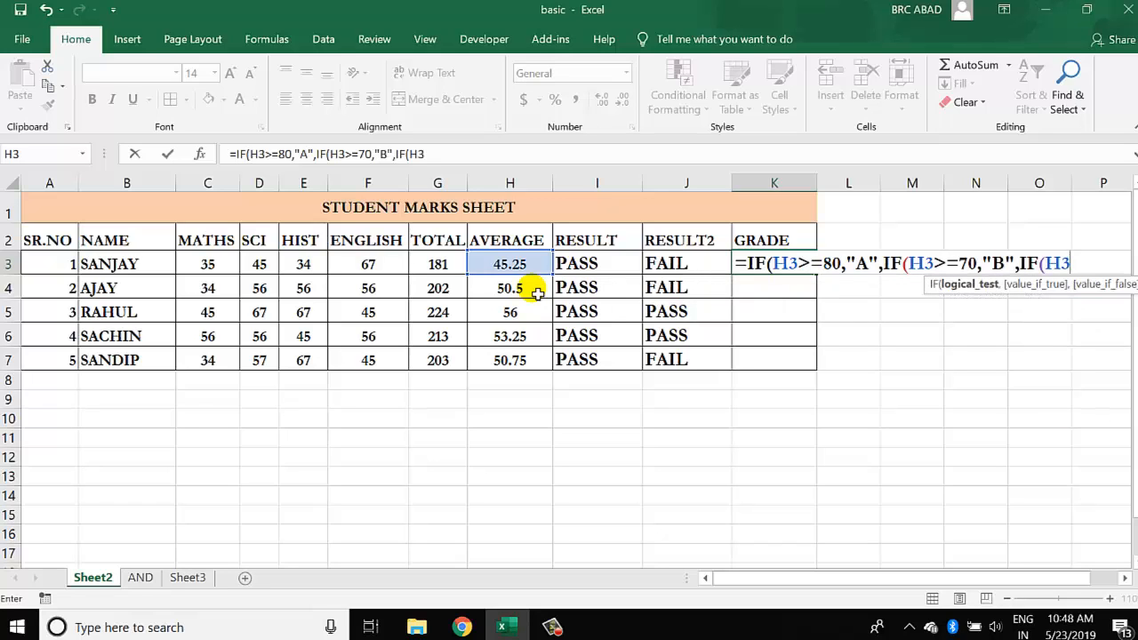
pyautogui.write('>=60')
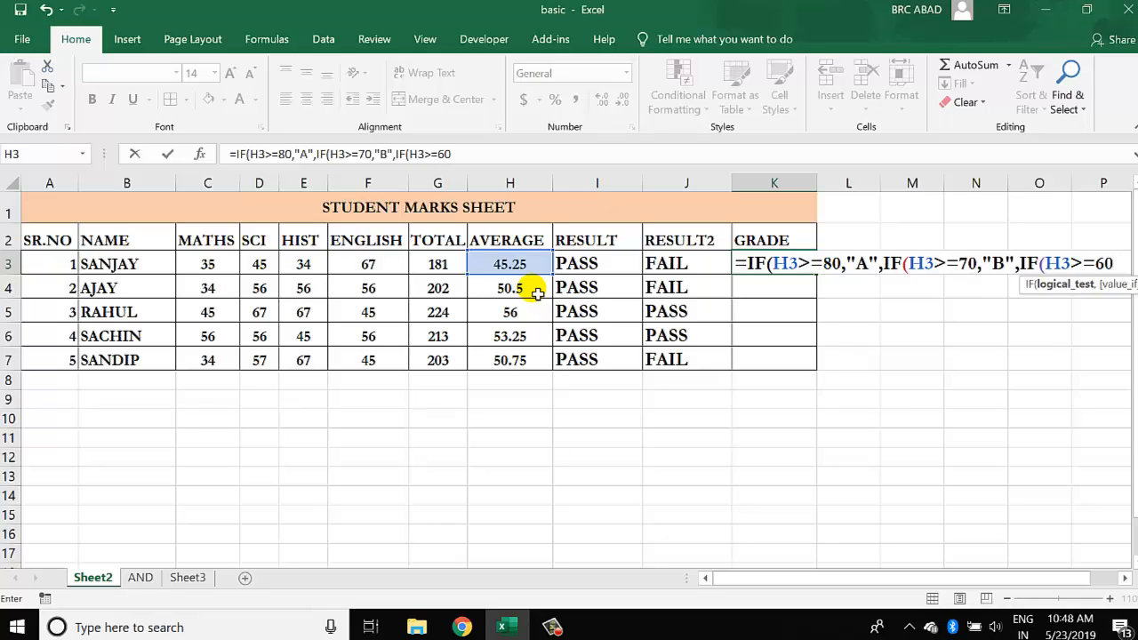
pyautogui.write(',')
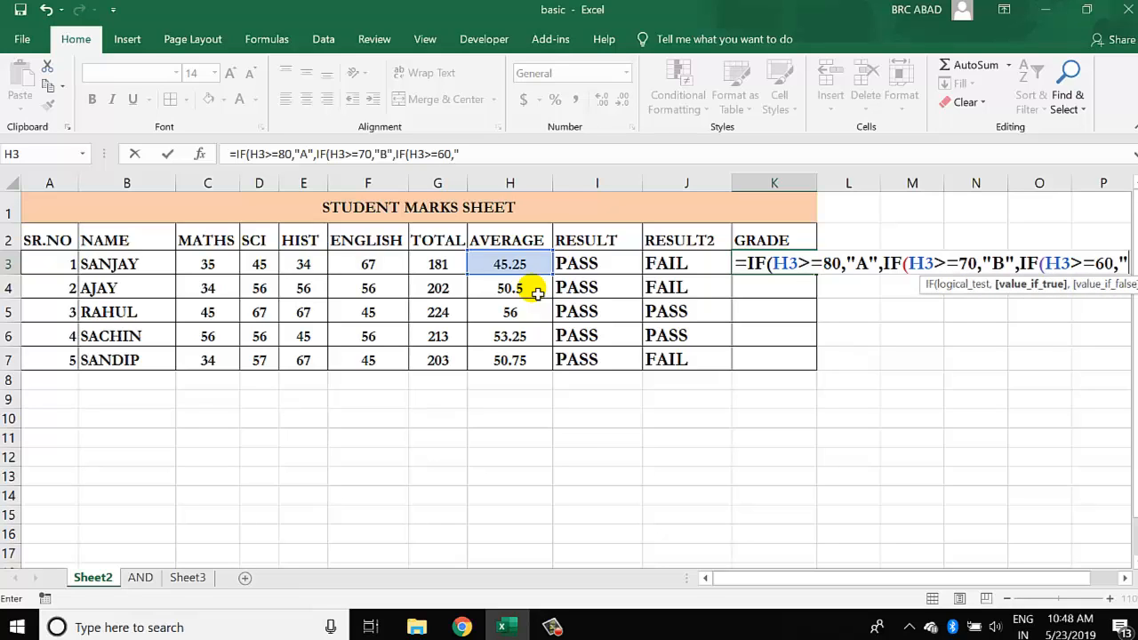
pyautogui.write('"C')
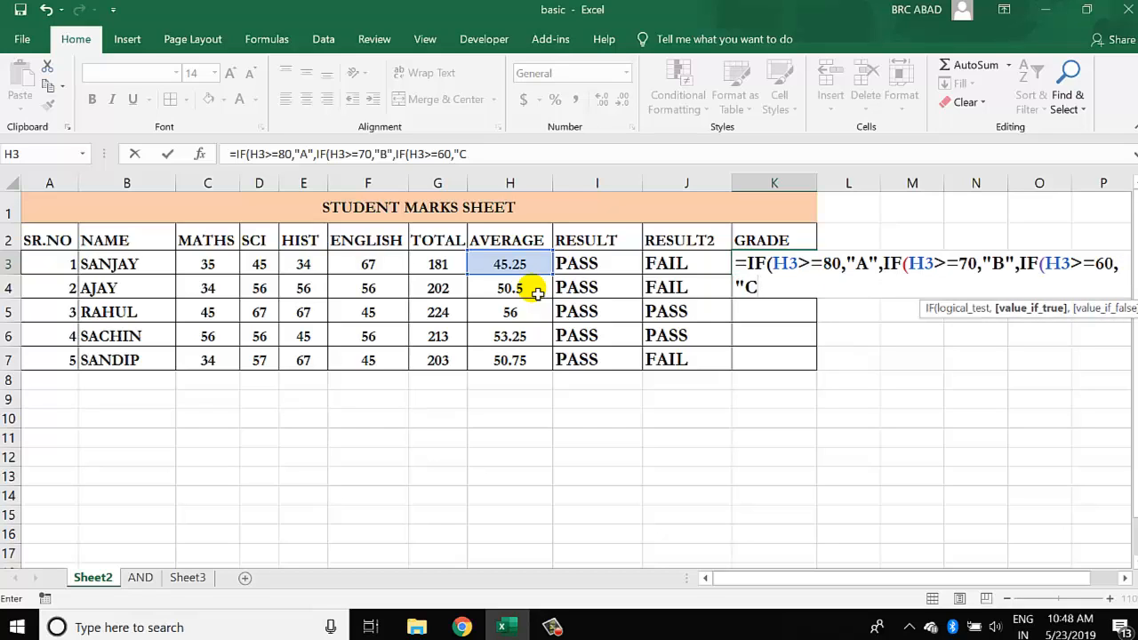
pyautogui.write('",')
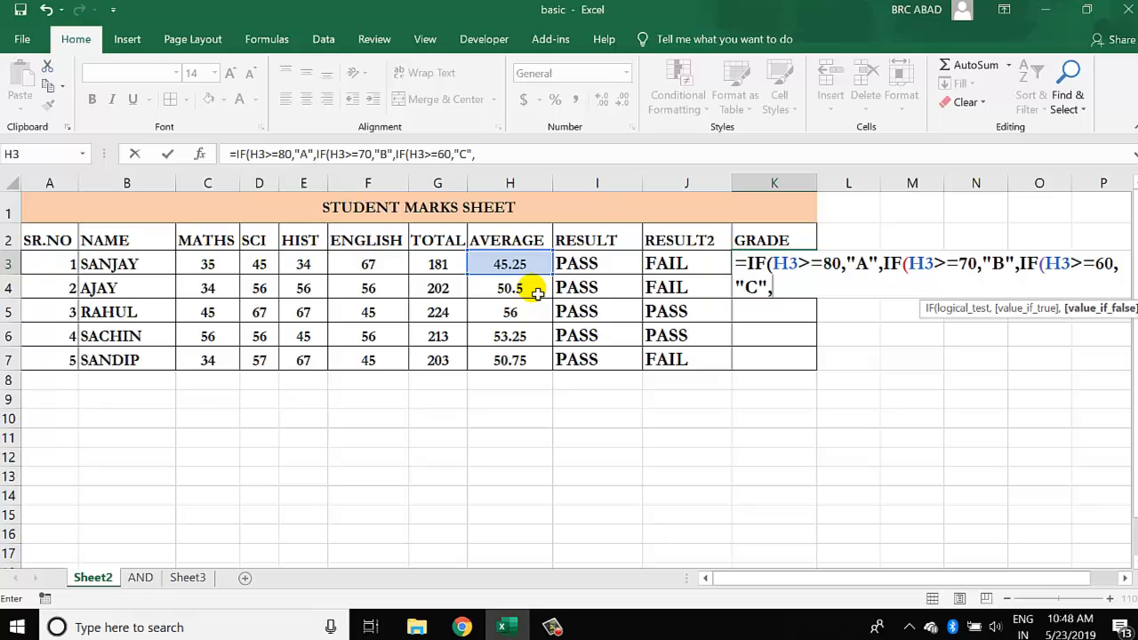
# Nest a fourth IF in the K3 formula, returning "D" when H3>=50.
pyautogui.write('IF(')
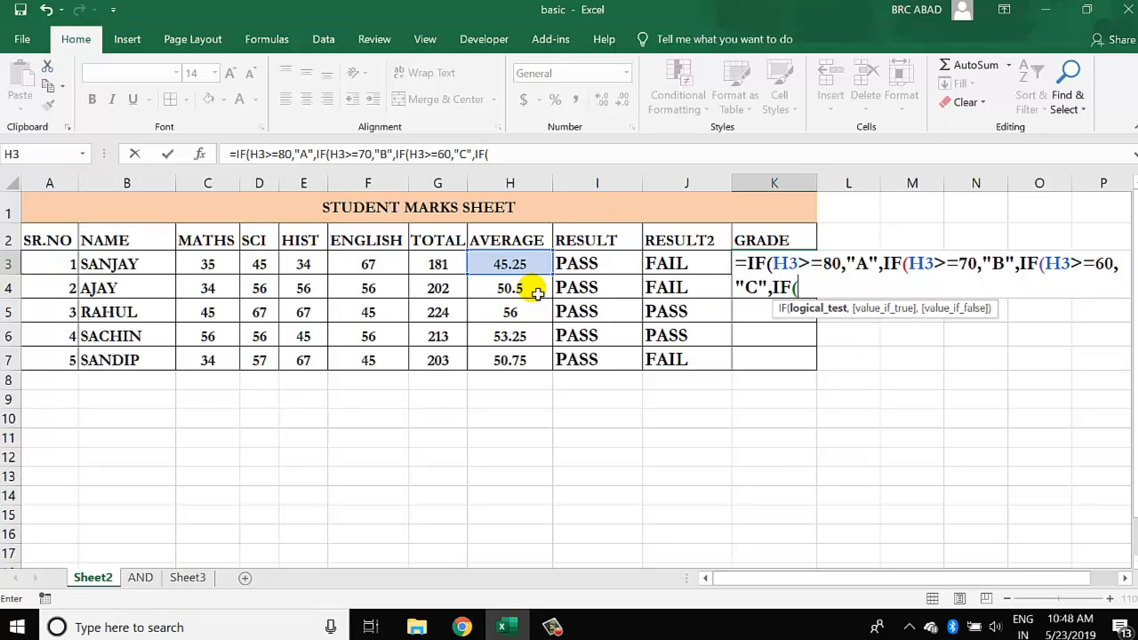
pyautogui.write('H3>')
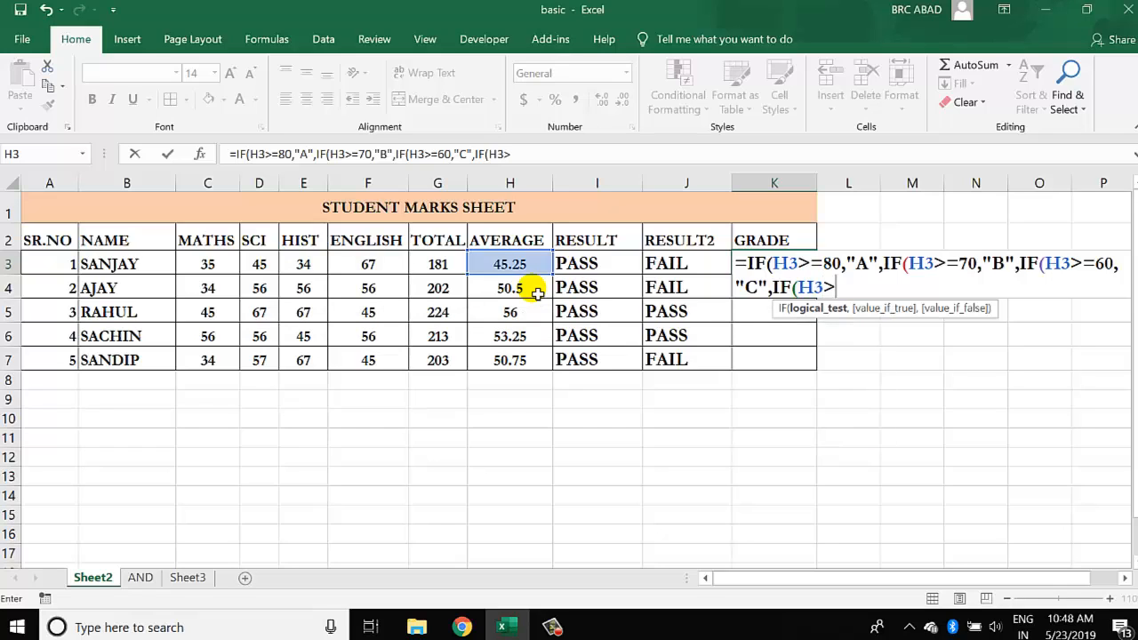
pyautogui.write('=50,')
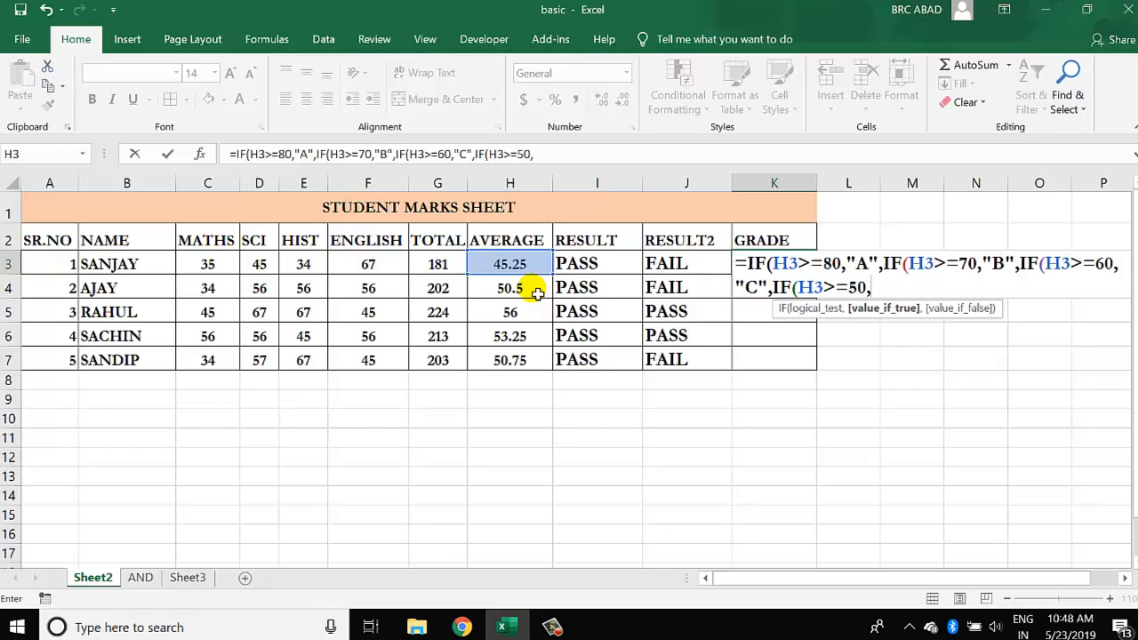
pyautogui.write('"D",')
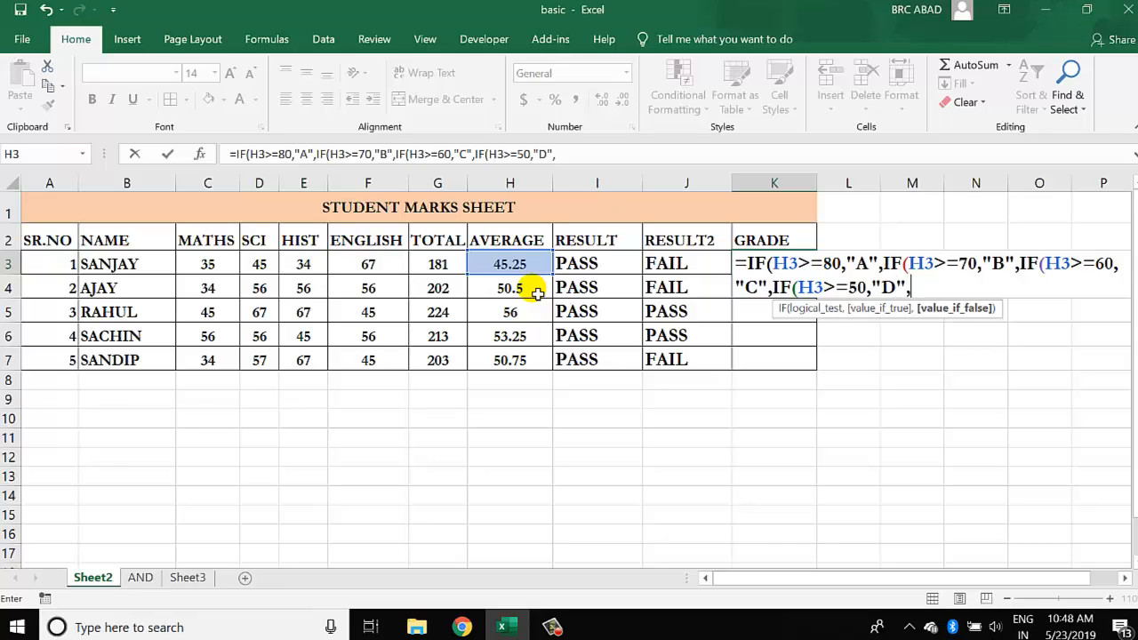
# Nest the innermost IF in the K3 formula, returning "PASS" when H3>=35 and "FAIL" otherwise.
pyautogui.write('IF')
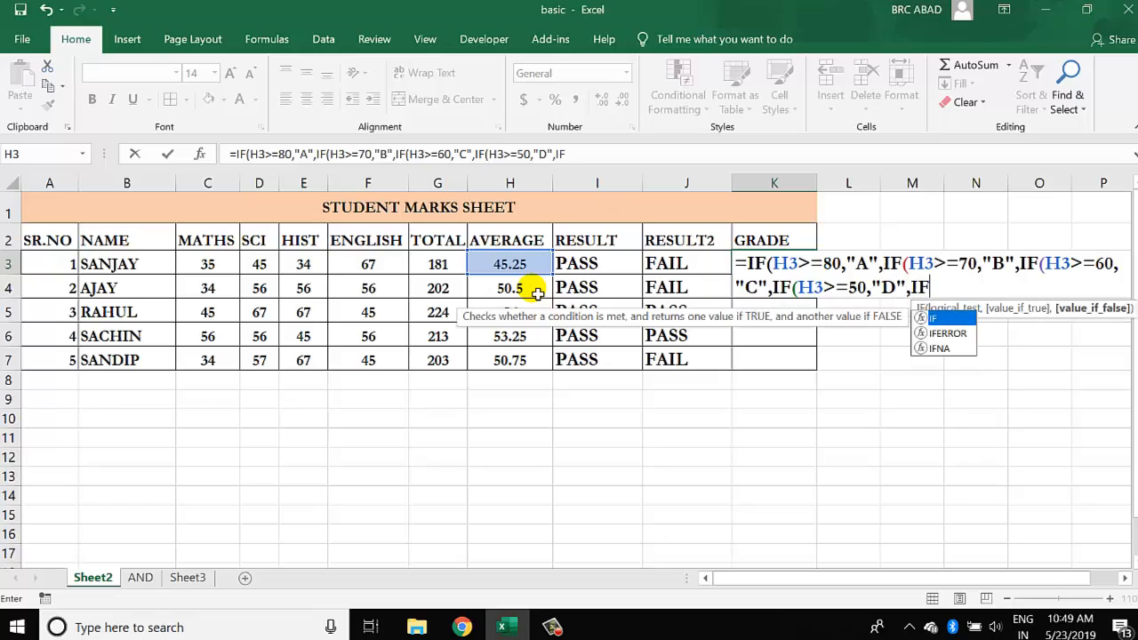
pyautogui.write('(H3>=')
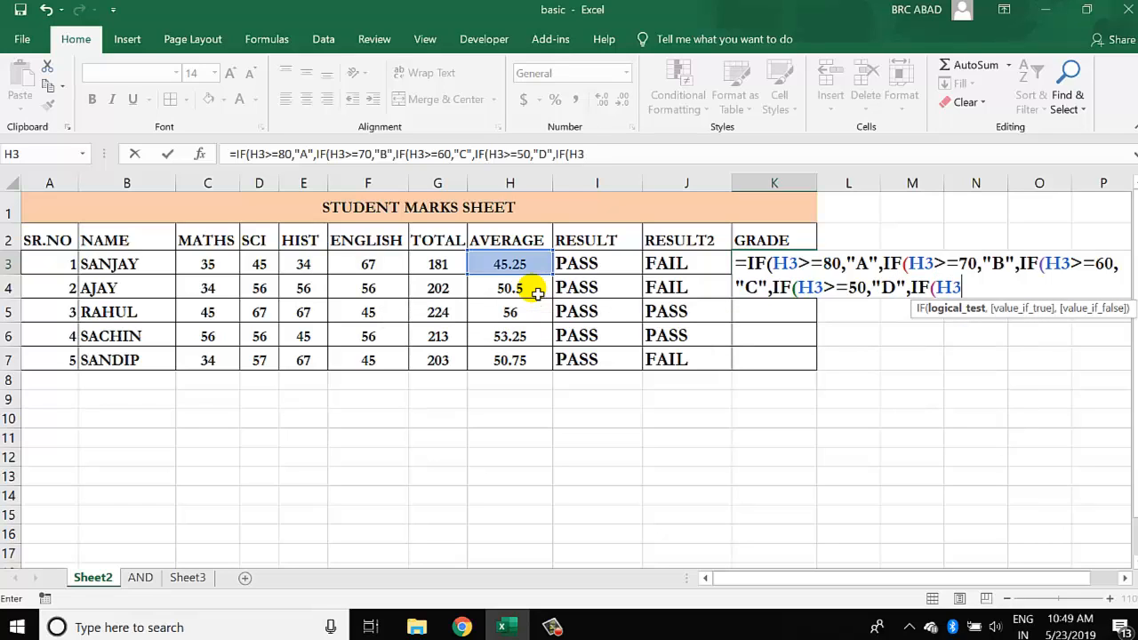
pyautogui.write('35,')
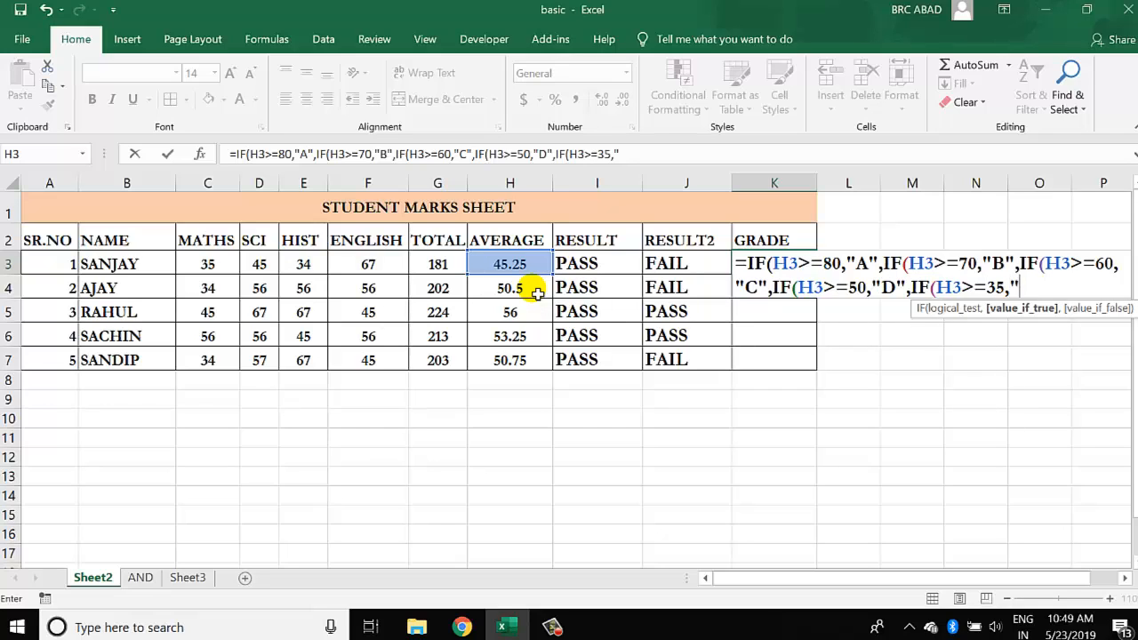
pyautogui.write('"PASS')
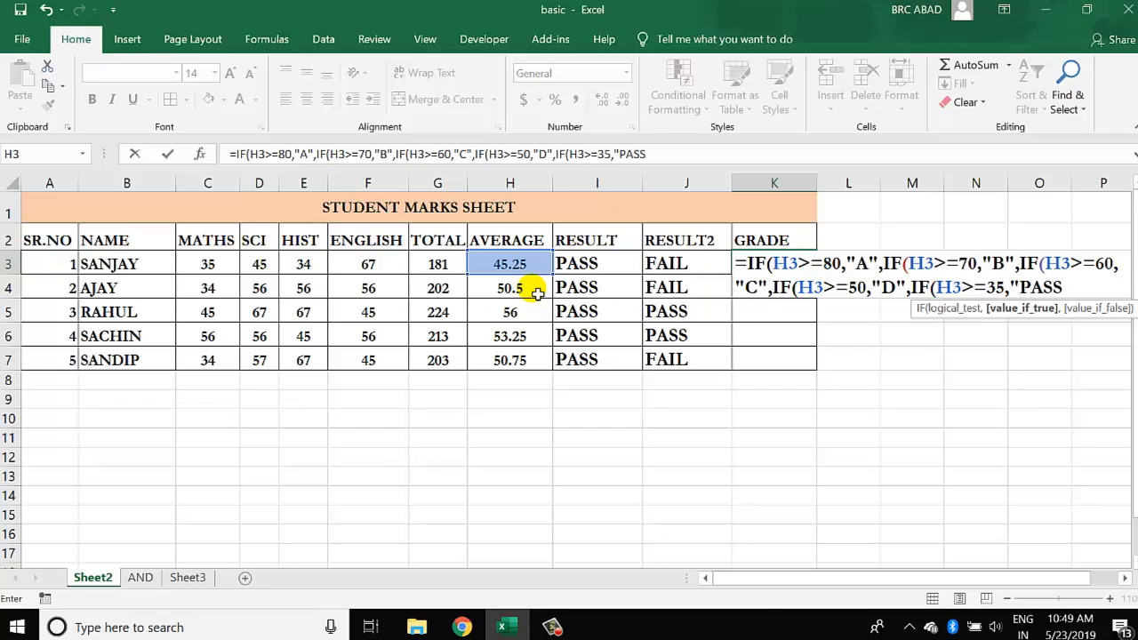
pyautogui.write('","')
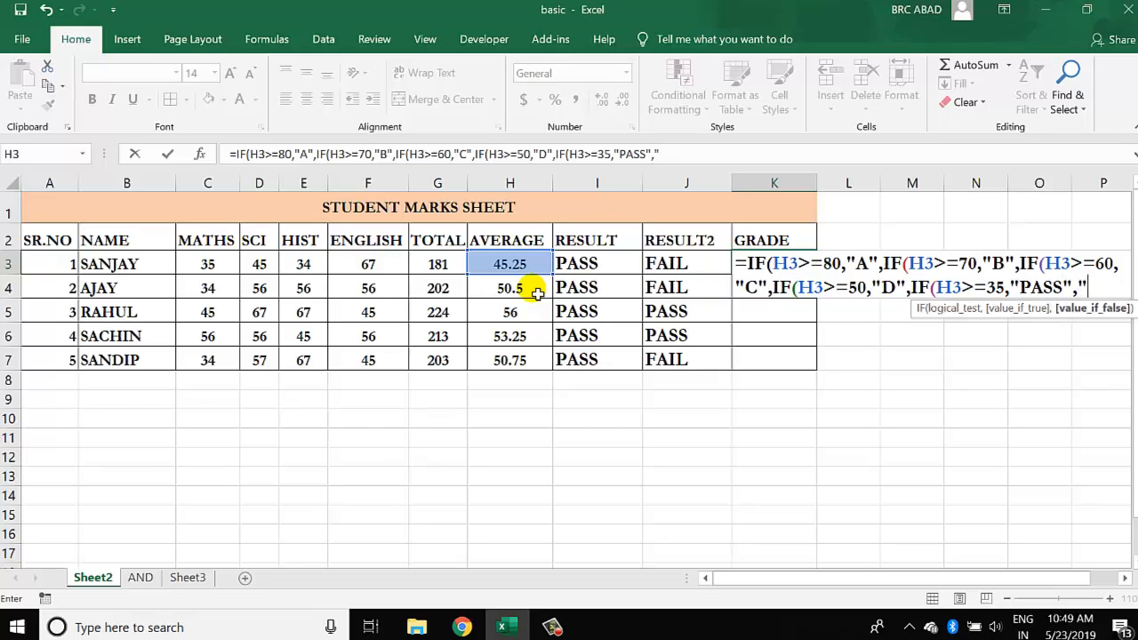
pyautogui.write('FAIL"')
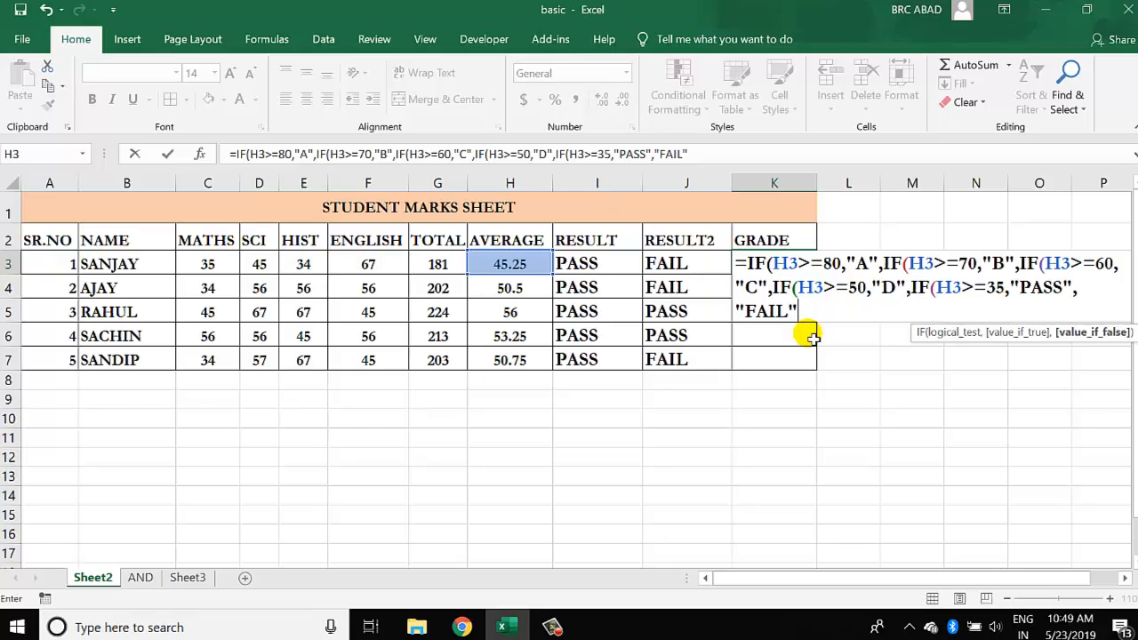
# Close all five nested IFs with closing brackets and enter the grade formula in K3.
pyautogui.write('))')
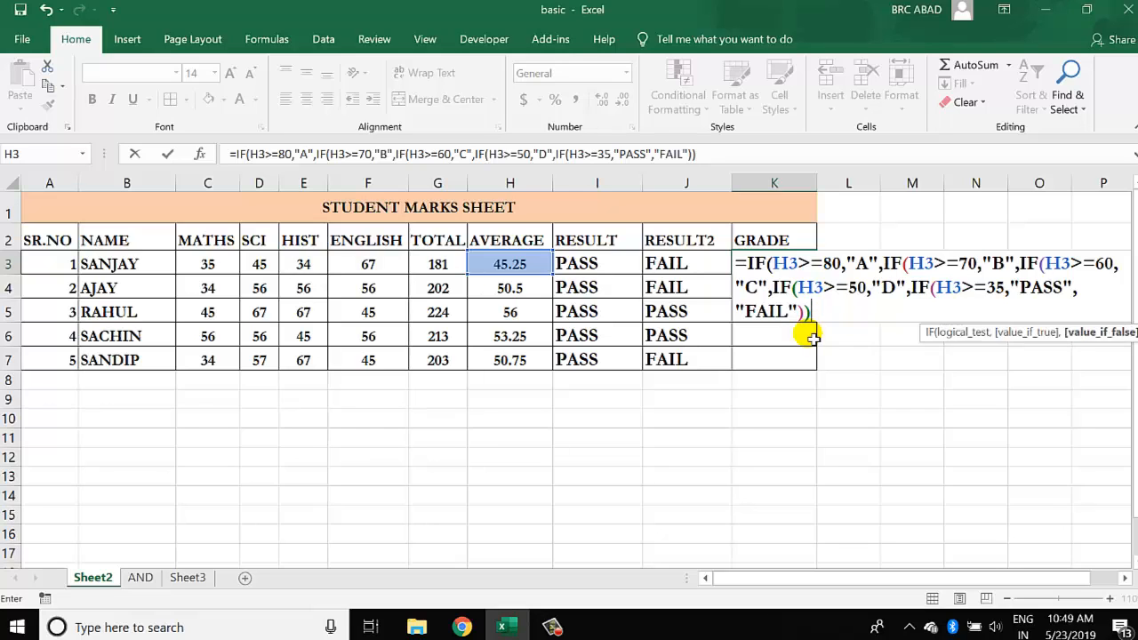
pyautogui.write(')')
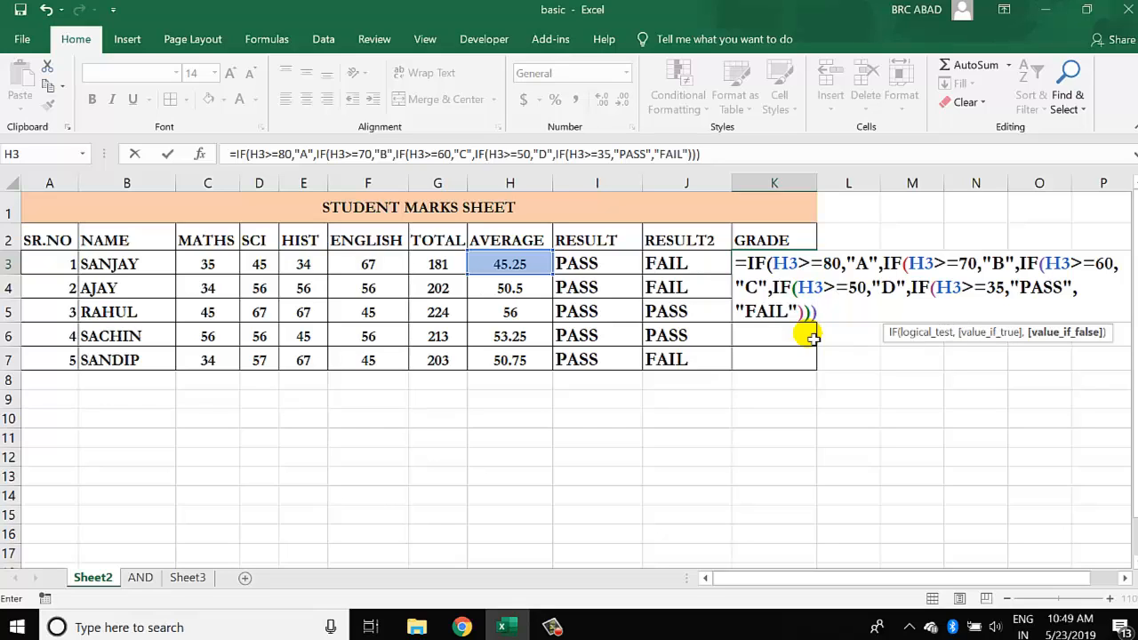
pyautogui.write(')')
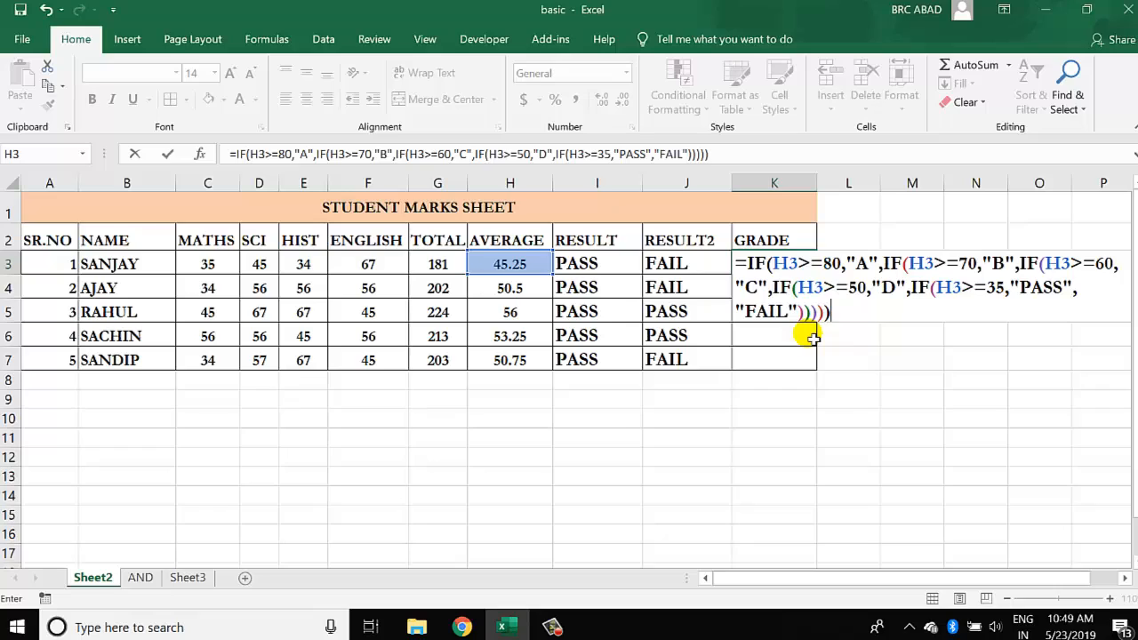
pyautogui.press('Return')
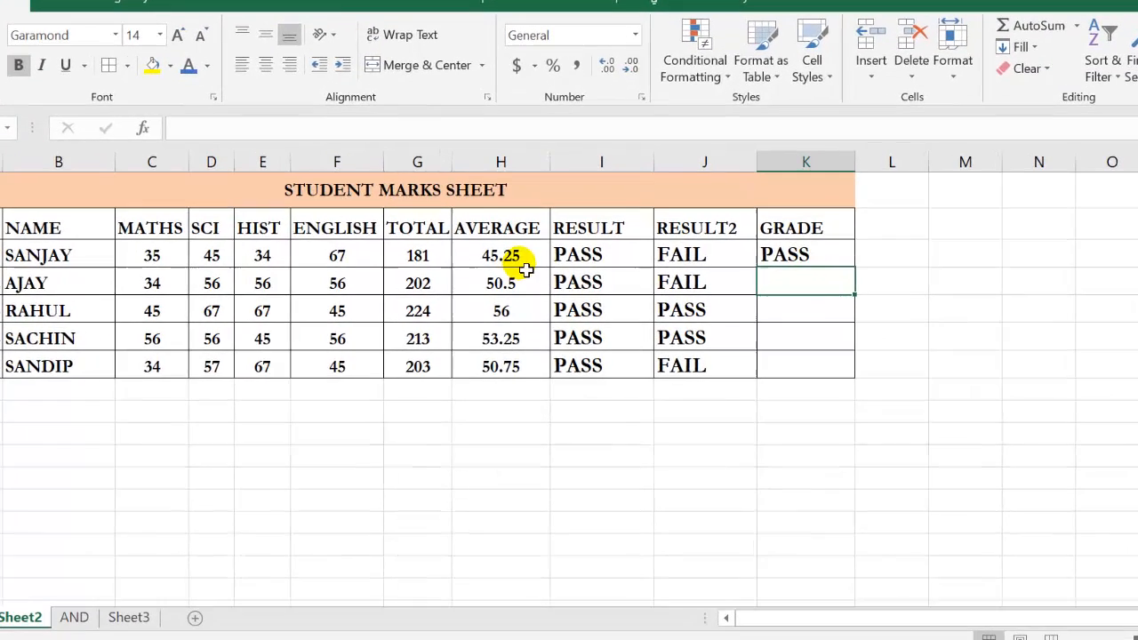
# Fill the grade formula from K3 down to K7 for the remaining students, then select K4 to check its formula.
pyautogui.click(800, 257)
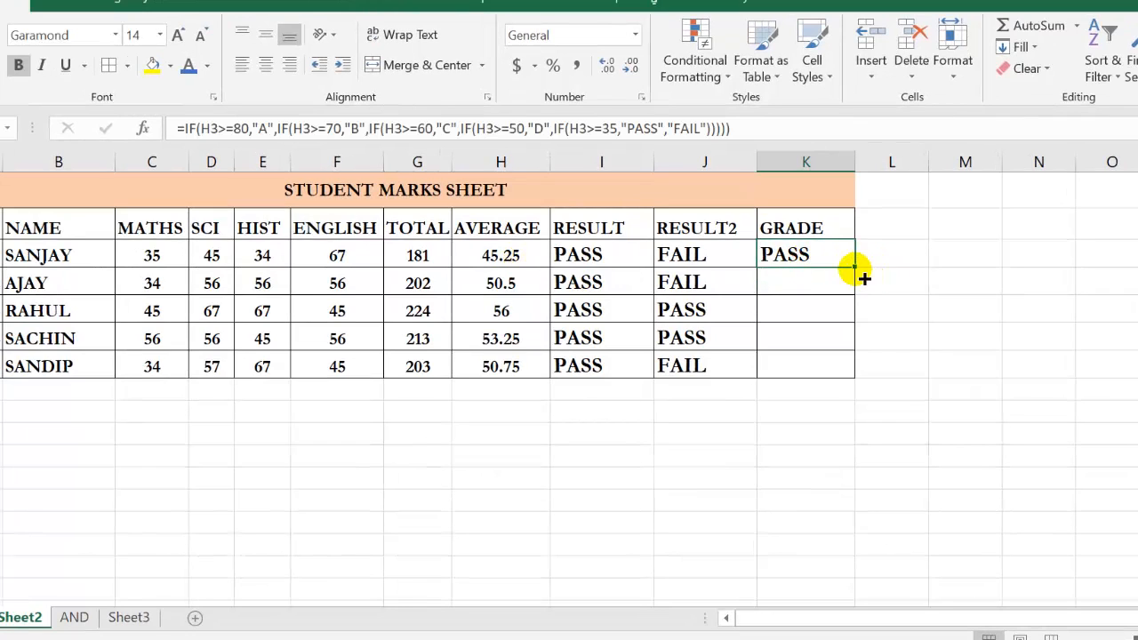
pyautogui.moveTo(862, 280); pyautogui.dragTo(863, 385)
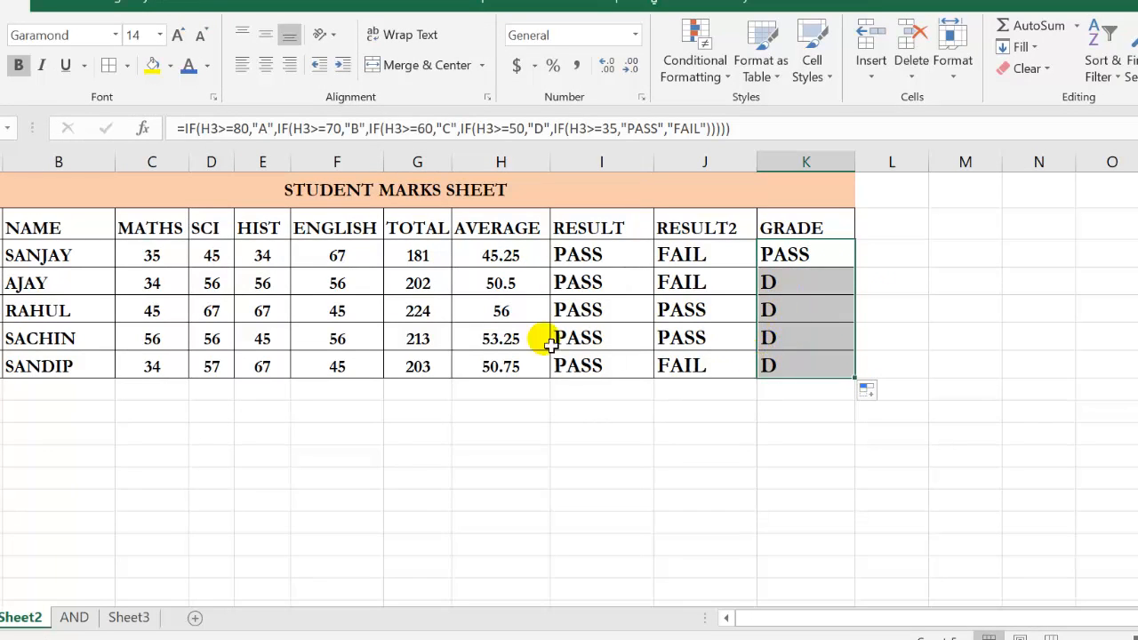
pyautogui.click(790, 289)
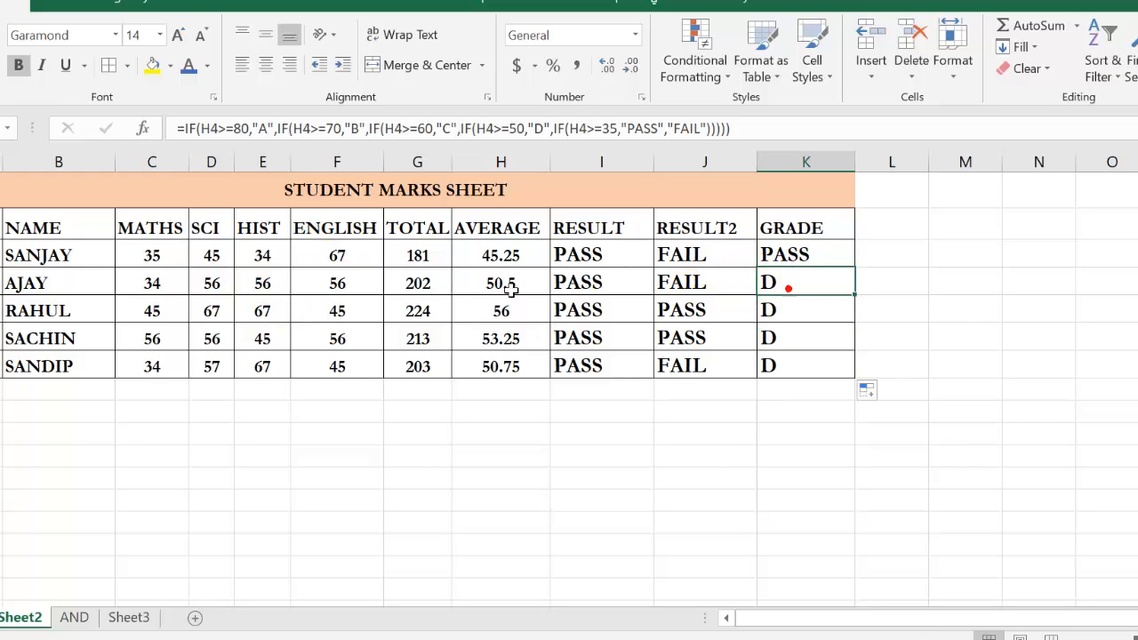
# Set the first student's marks in row 3 to 89 for HIST, 88 for SCI and 67 for MATHS.
pyautogui.click(268, 276)
pyautogui.doubleClick(271, 260)
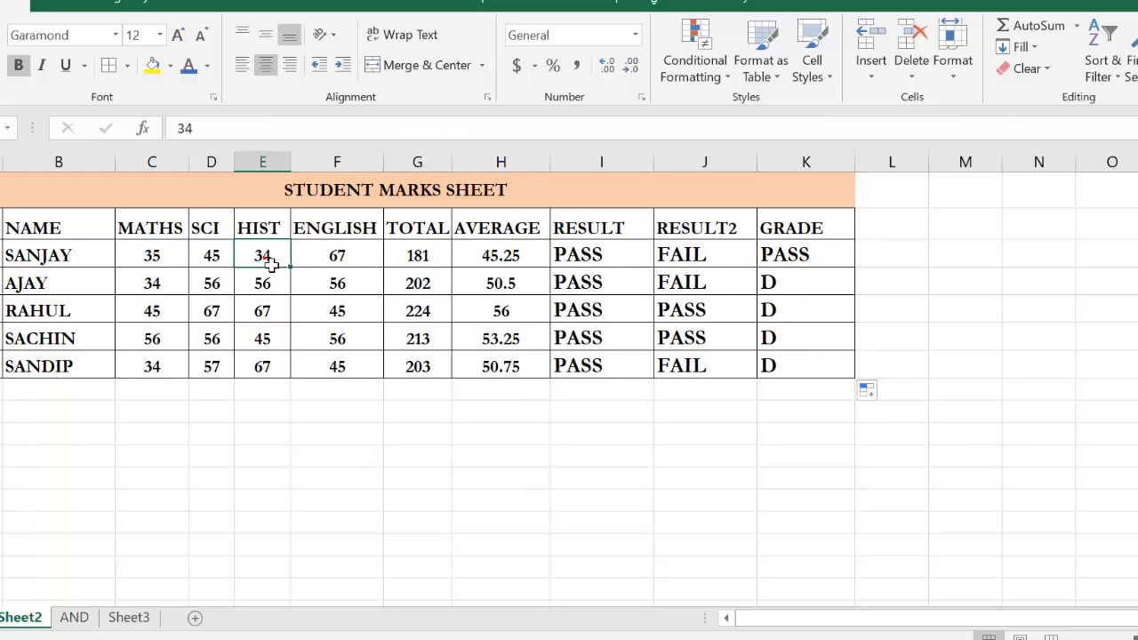
pyautogui.write('89')
pyautogui.click(218, 256)
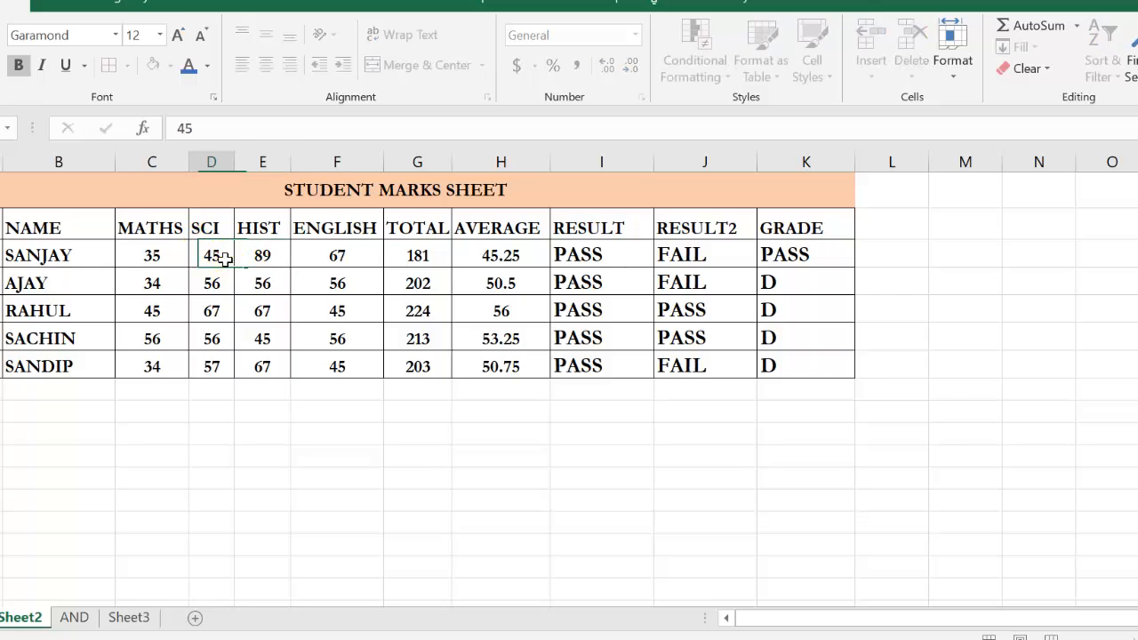
pyautogui.click(220, 257)
pyautogui.write('88')
pyautogui.click(154, 258)
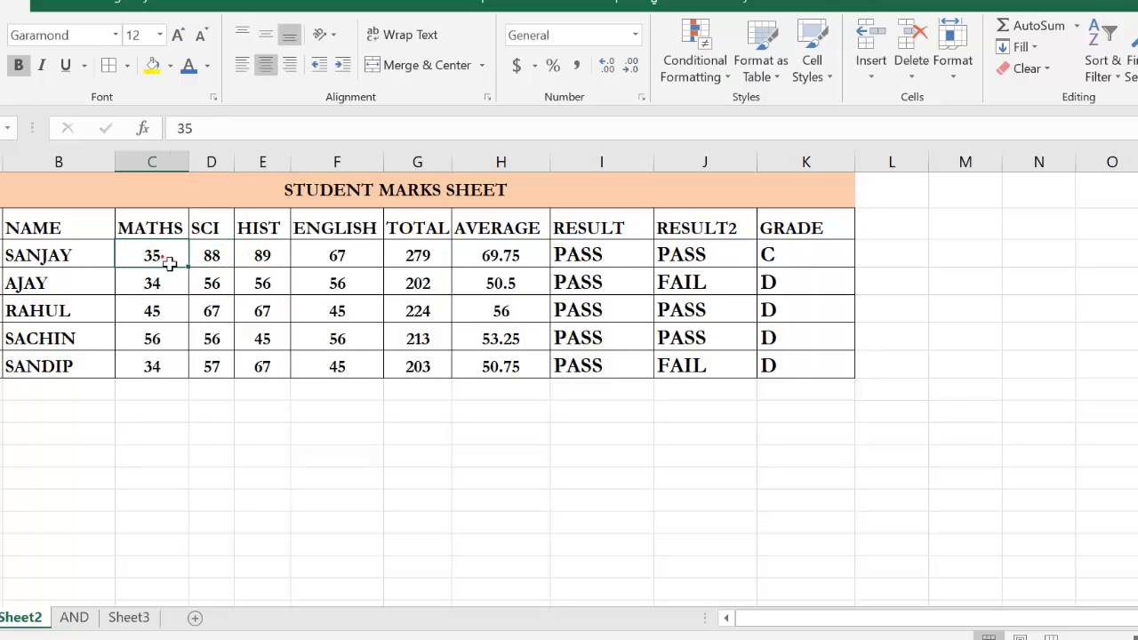
pyautogui.write('67')
pyautogui.click(166, 285)
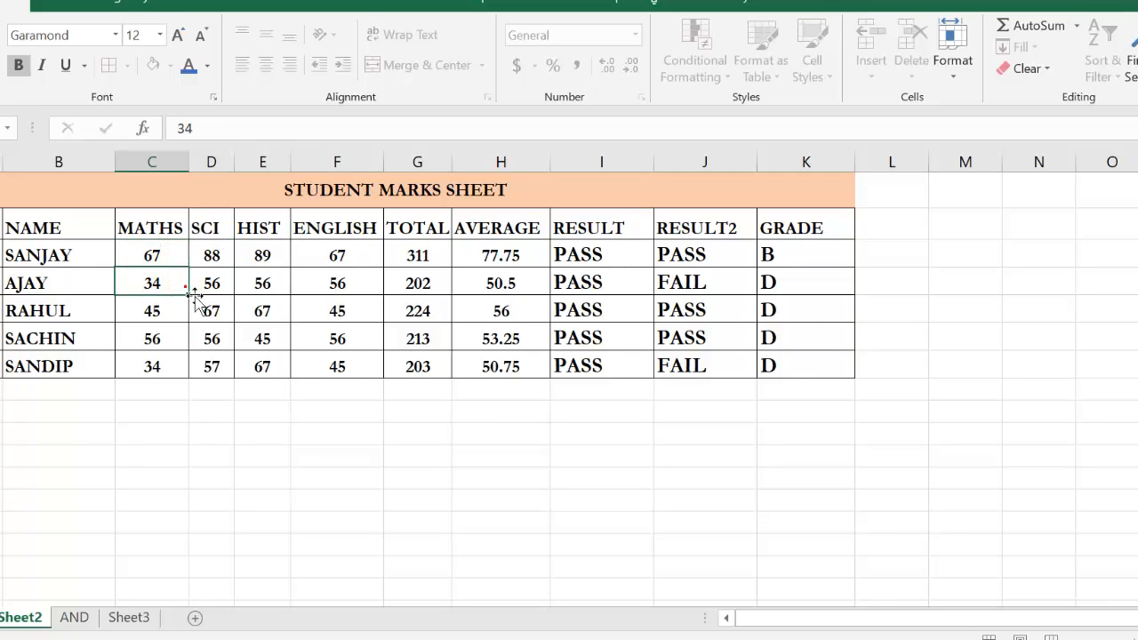
# Examine the nested IF grade formula in K3 and compare its grade with the average in H3, leaving the formula as it is.
pyautogui.click(665, 252)
pyautogui.click(800, 264)
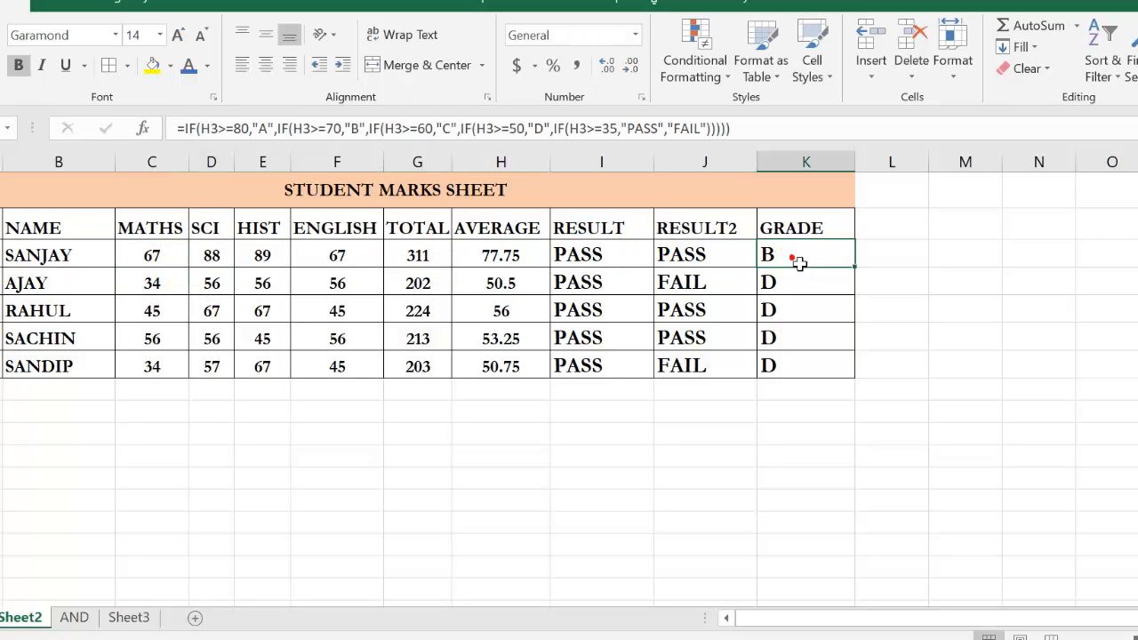
pyautogui.click(512, 257)
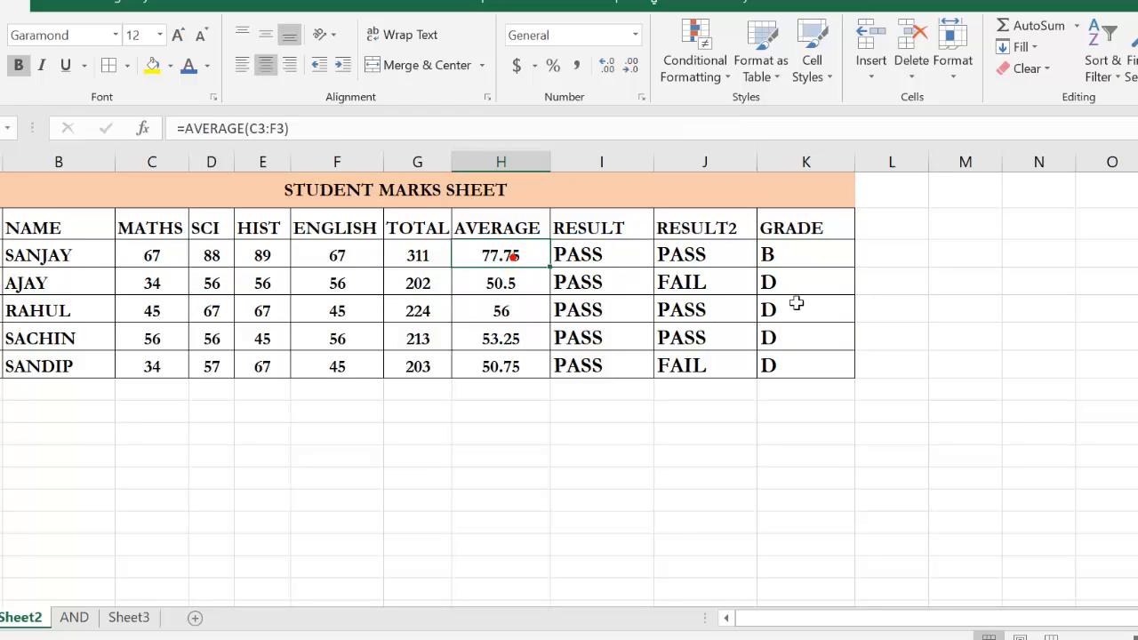
pyautogui.click(794, 261)
pyautogui.doubleClick(799, 260)
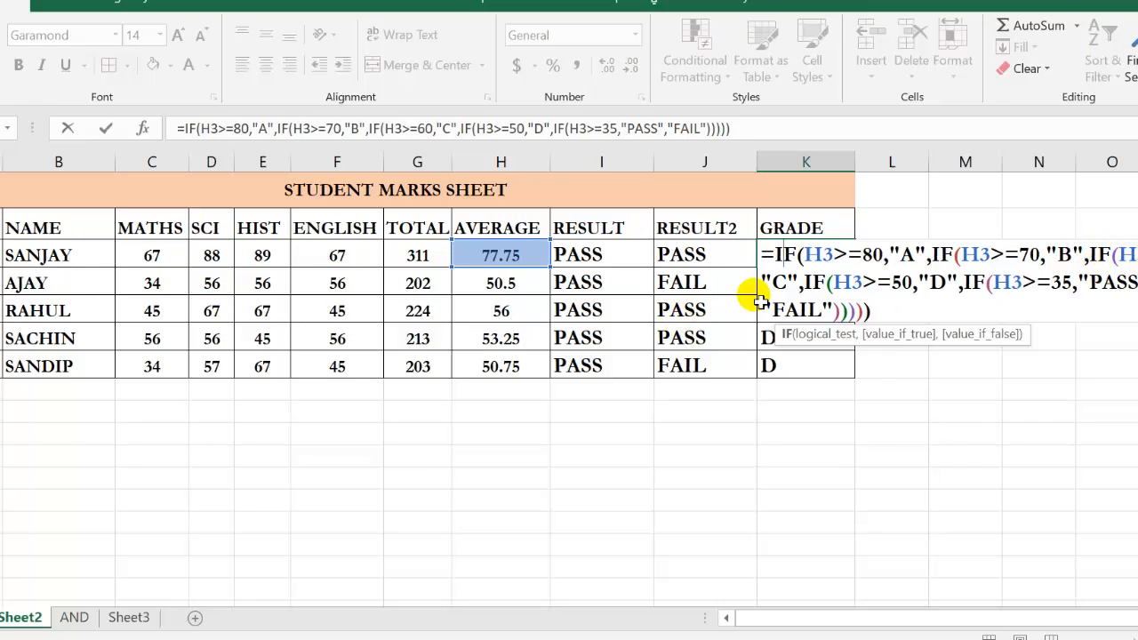
pyautogui.press('Return')
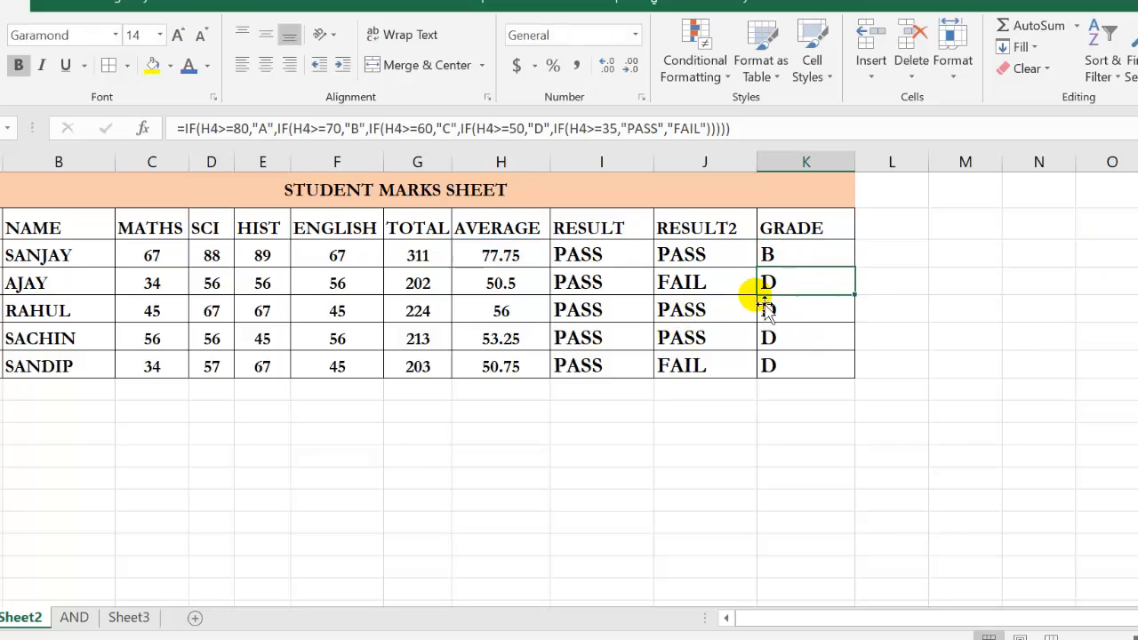
pyautogui.click(798, 258)
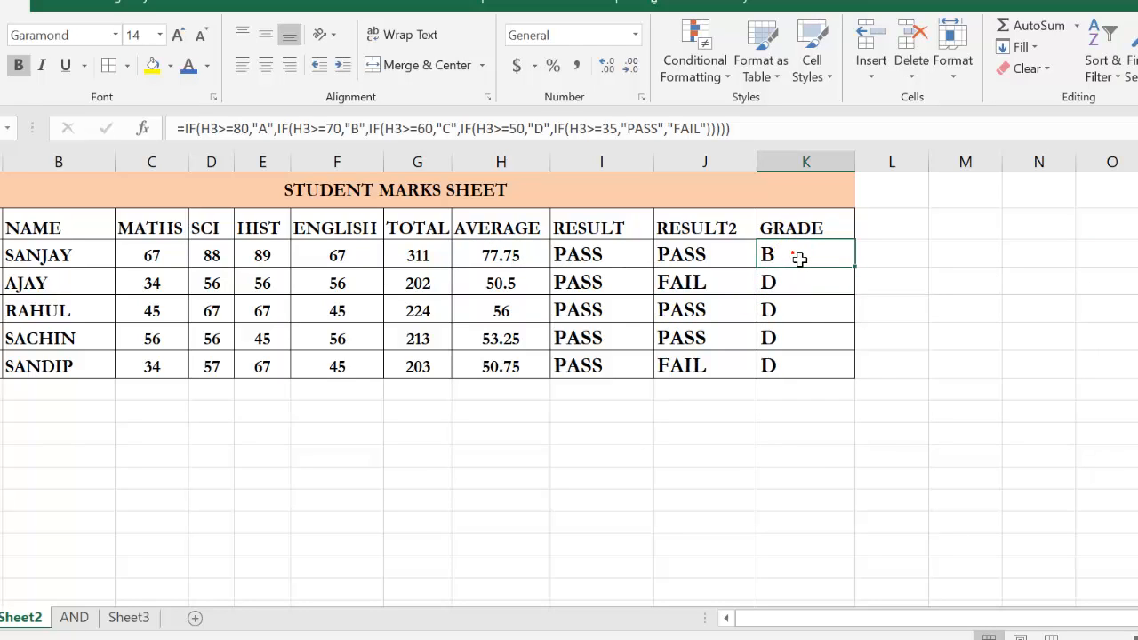
pyautogui.doubleClick(799, 258)
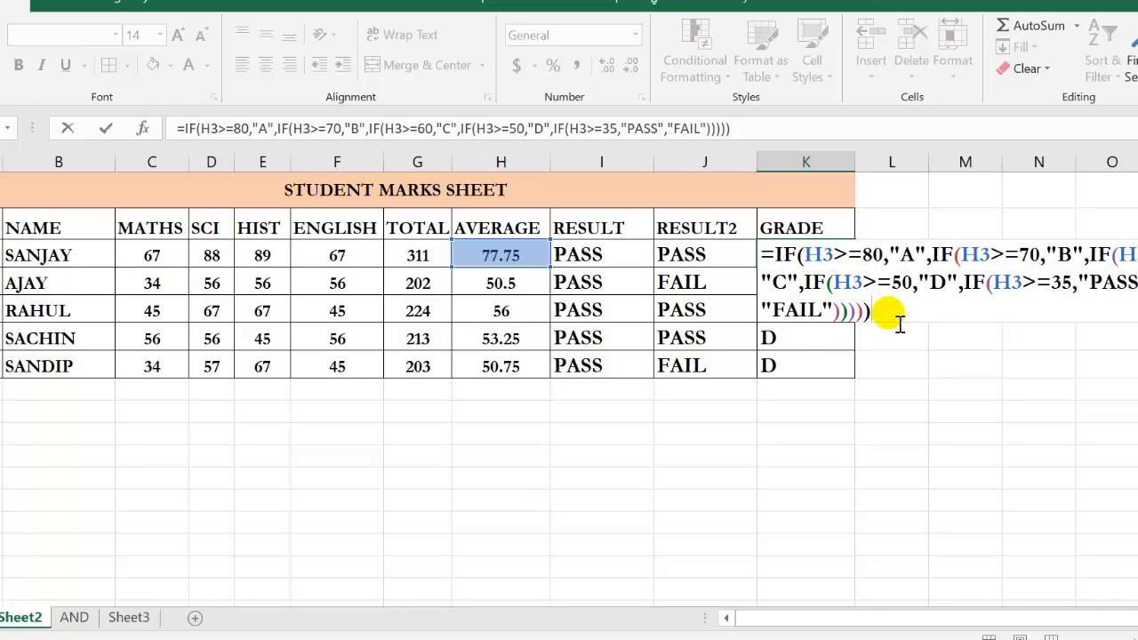
pyautogui.press('Return')
pyautogui.click(786, 263)
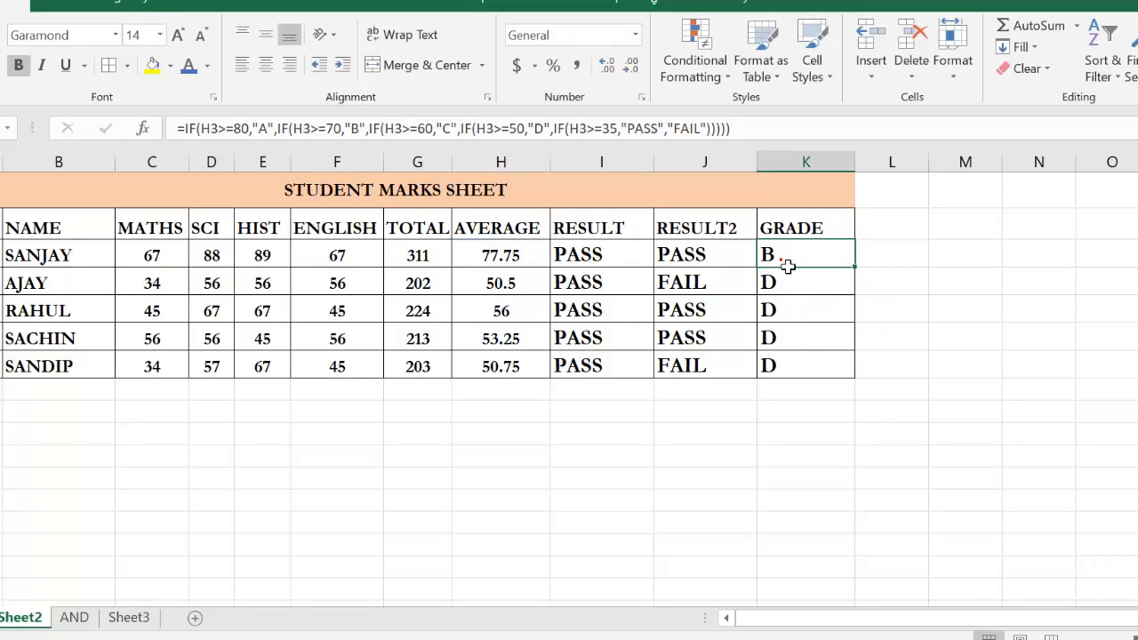